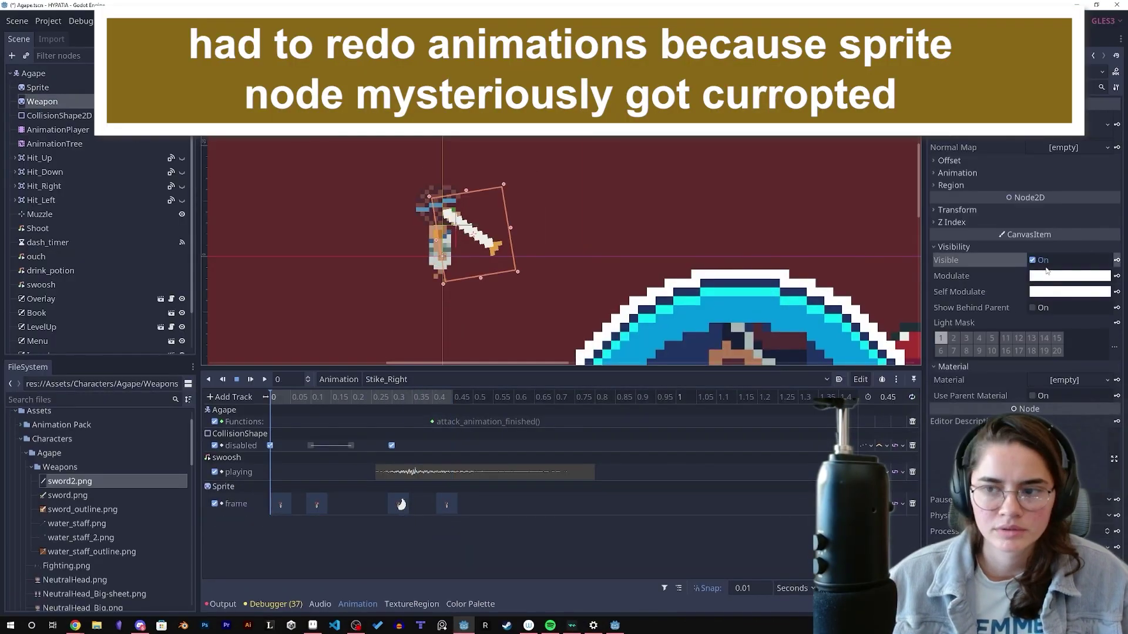
# - Key the Weapon sprite's Visible property, switched on, at time 0 of the Stike_Right animation
pyautogui.click(1117, 260)
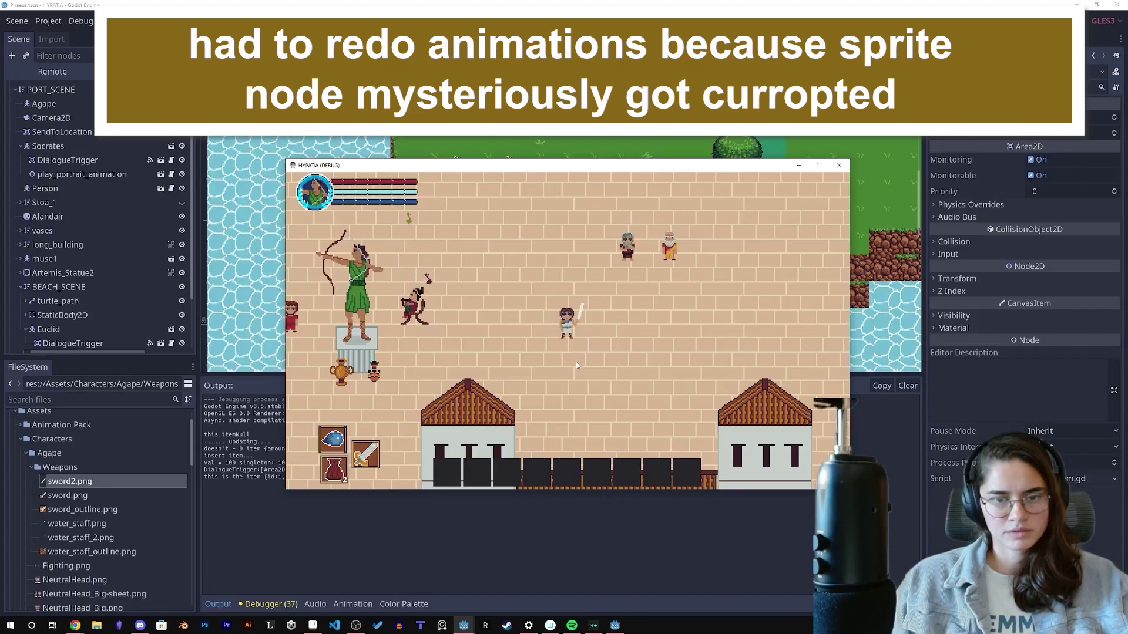
# - Test the sword-strike animations in the running game by attacking in several directions around the port square
pyautogui.press('d')
pyautogui.click(615, 354)
pyautogui.click(605, 346)
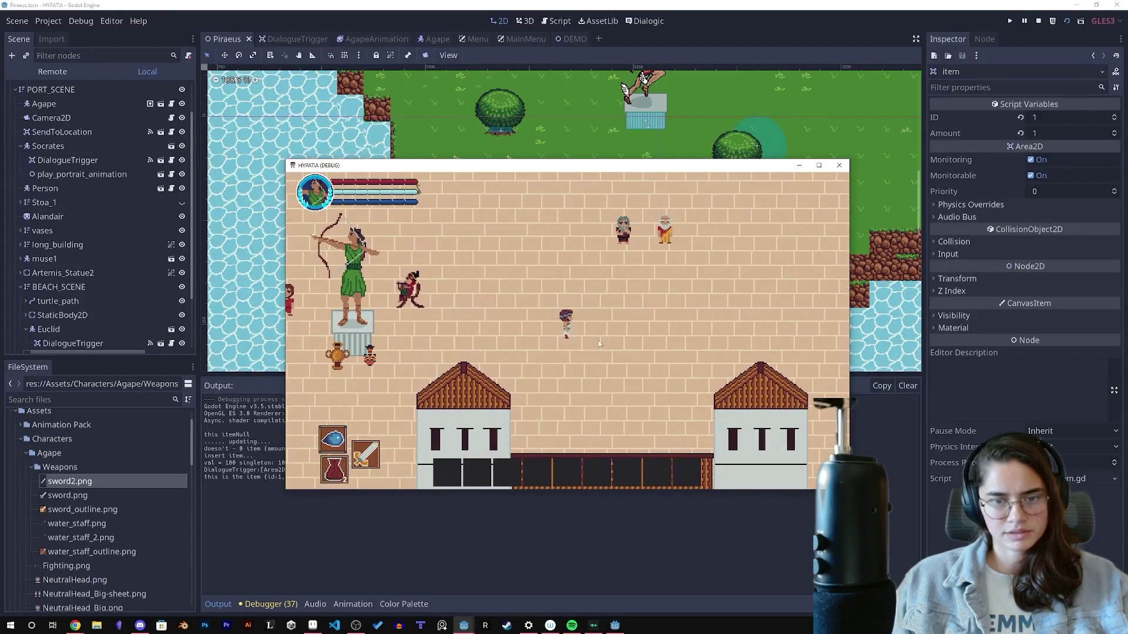
pyautogui.click(574, 326)
pyautogui.press('w')
pyautogui.click(570, 324)
pyautogui.click(565, 321)
pyautogui.click(552, 322)
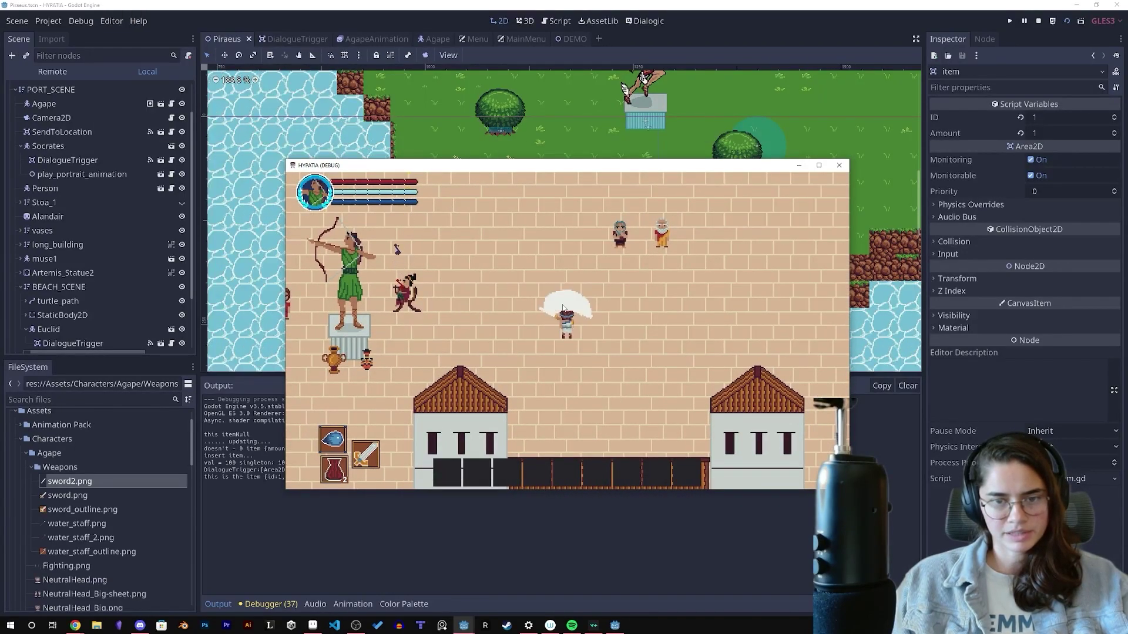
pyautogui.press('a')
pyautogui.click(516, 337)
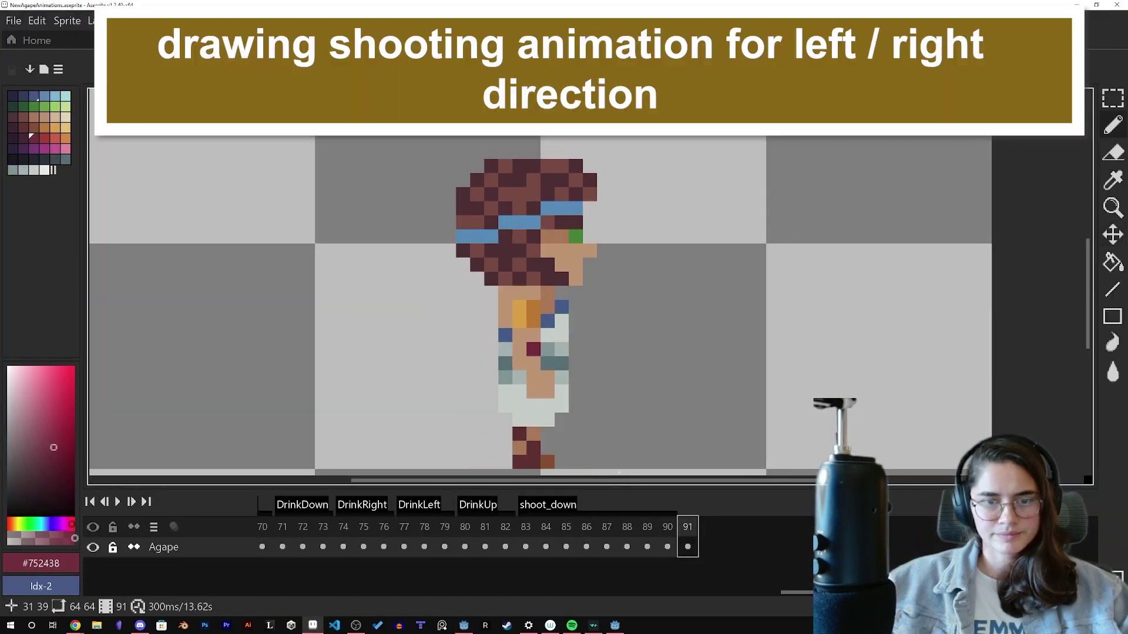
# - Switch to the Eraser in Aseprite for touching up the right-facing bow pose on frame 96 of the Agape layer
pyautogui.scroll(-3, 528, 282)
pyautogui.scroll(3, 528, 281)
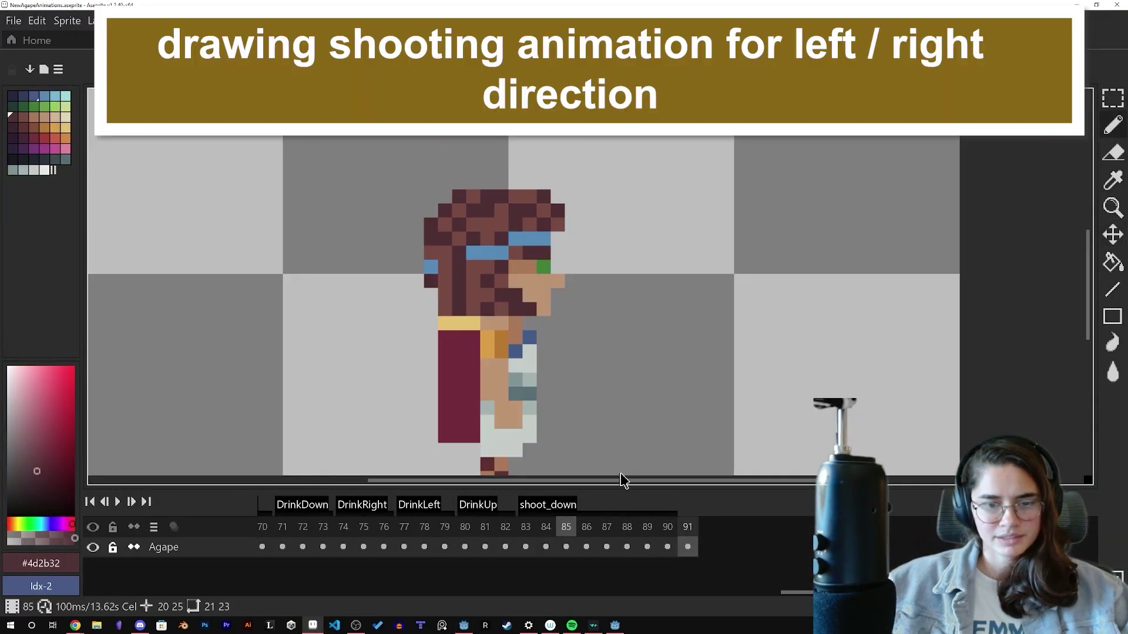
pyautogui.scroll(1, 529, 282)
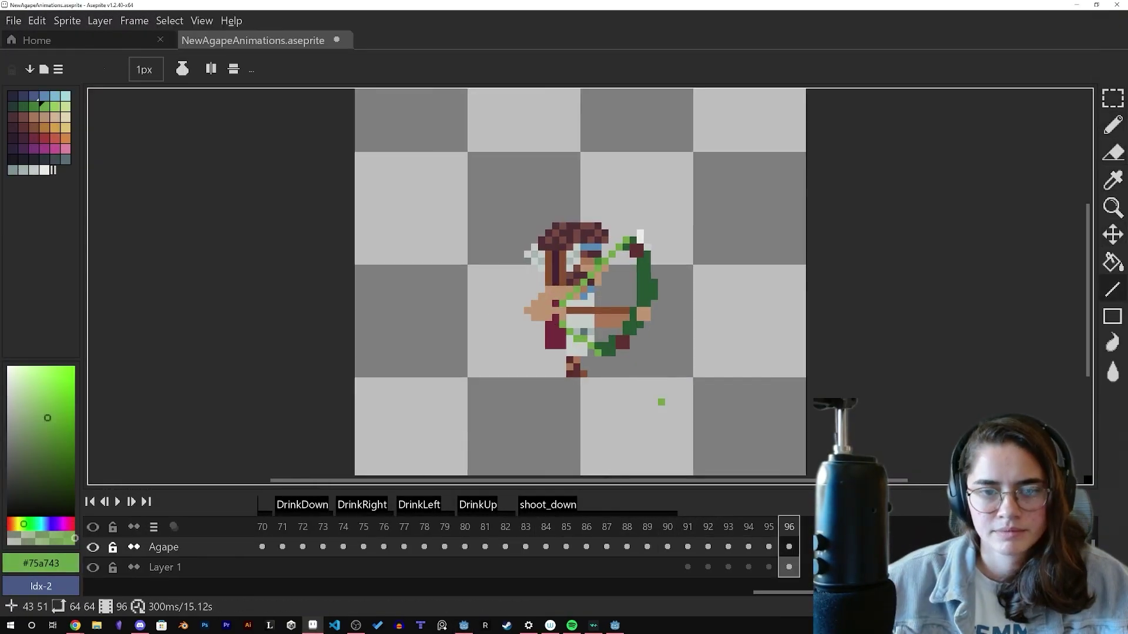
pyautogui.scroll(2, 587, 282)
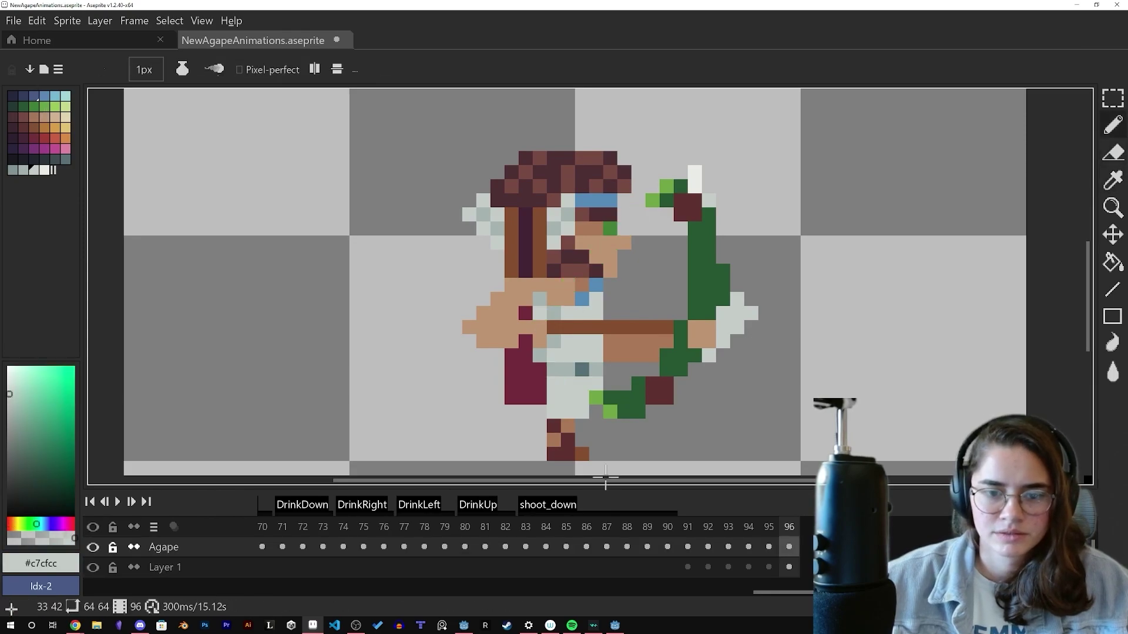
pyautogui.press('e')
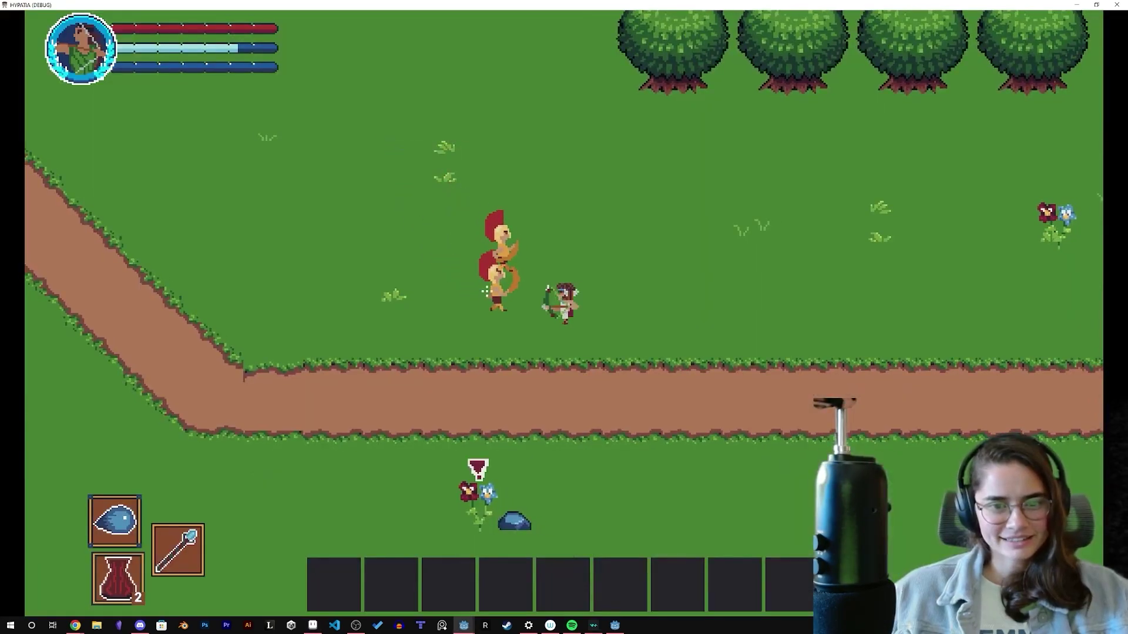
# - Test the left-facing shooting animation on the Spartans in the game while retreating from them
pyautogui.press('s')
pyautogui.press('d')
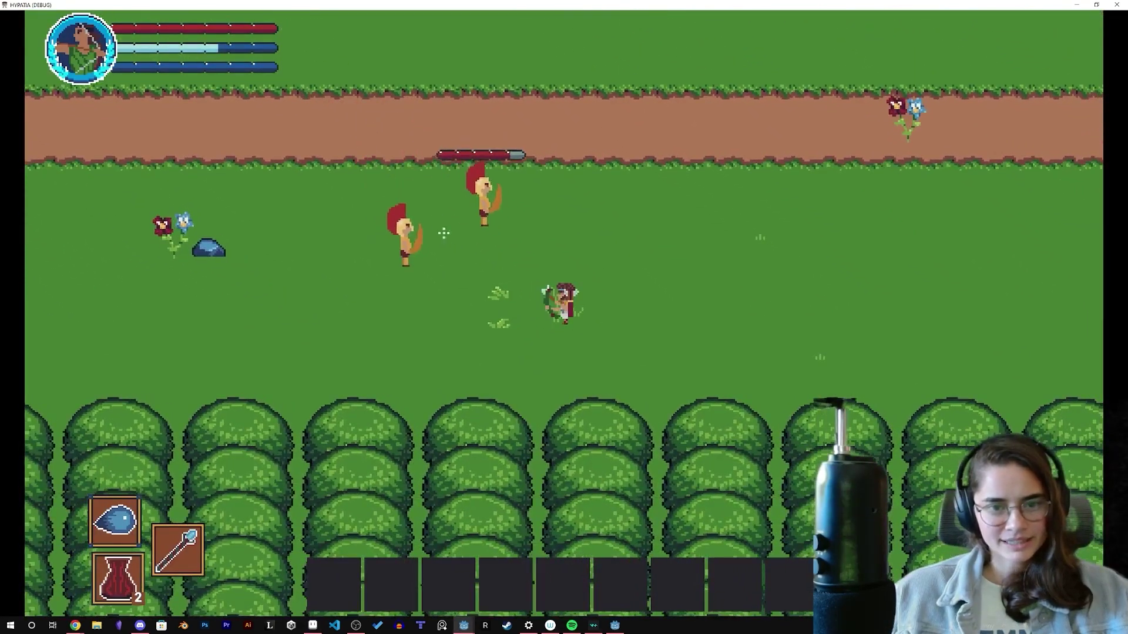
pyautogui.press('d')
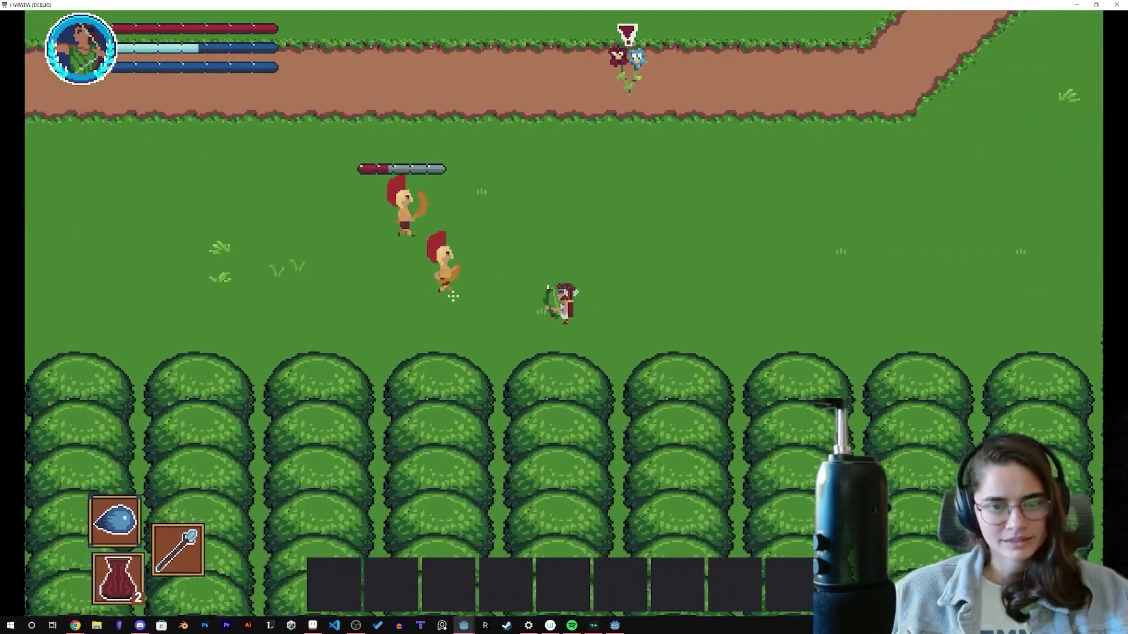
pyautogui.press('s')
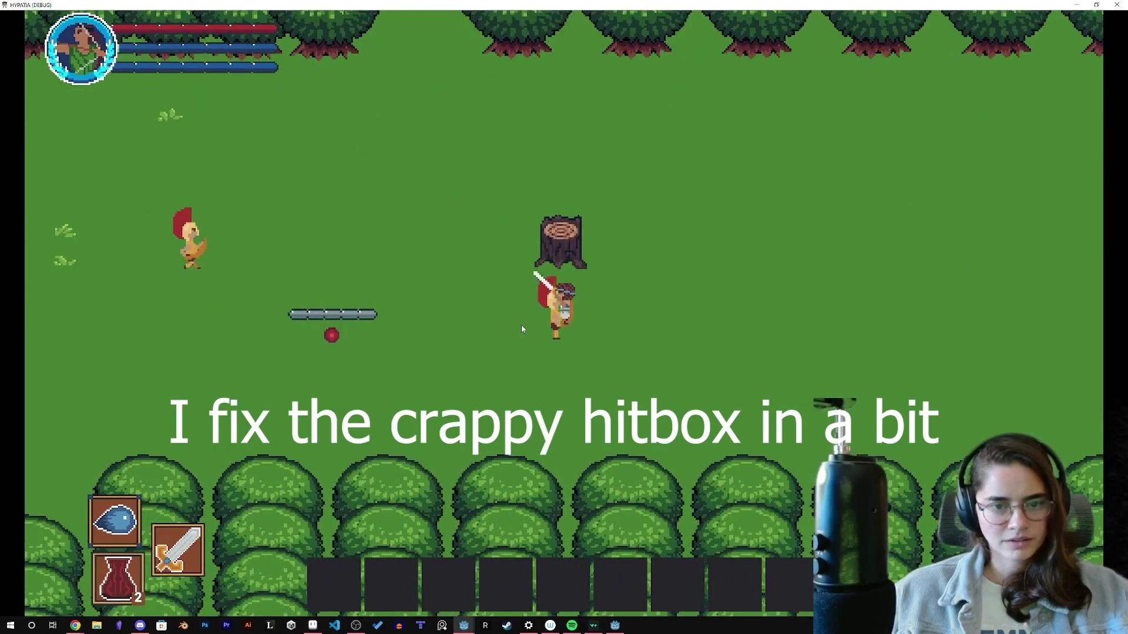
# - Test sword strikes against the Spartan near the tree stump while moving around it
pyautogui.click(521, 326)
pyautogui.press('s')
pyautogui.press('d')
pyautogui.press('s')
pyautogui.press('d')
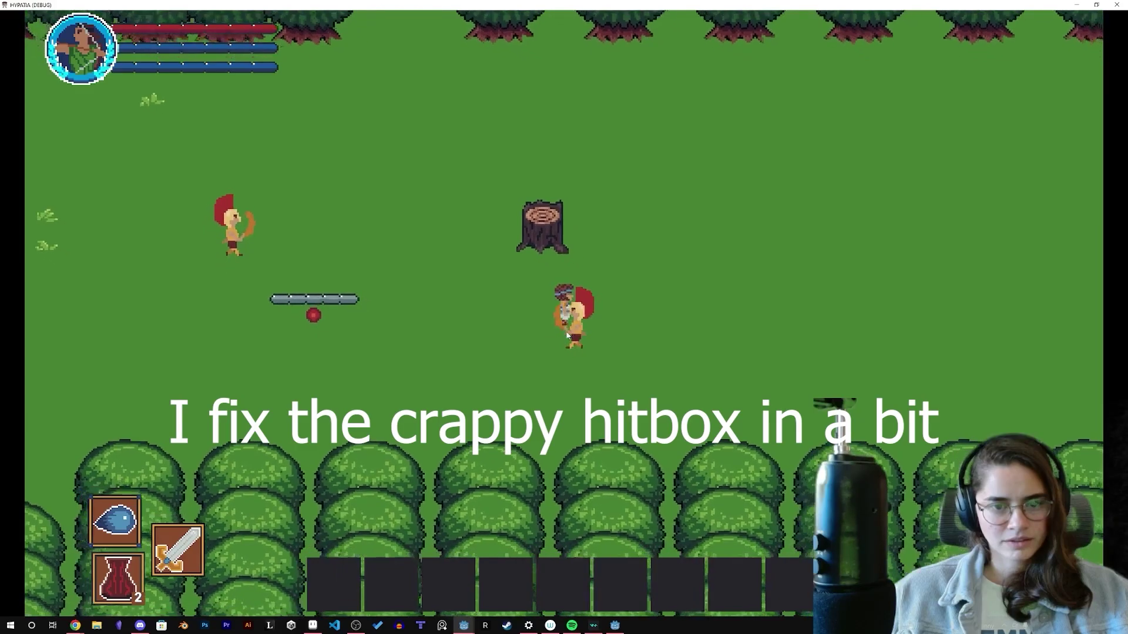
pyautogui.click(532, 361)
pyautogui.press('s')
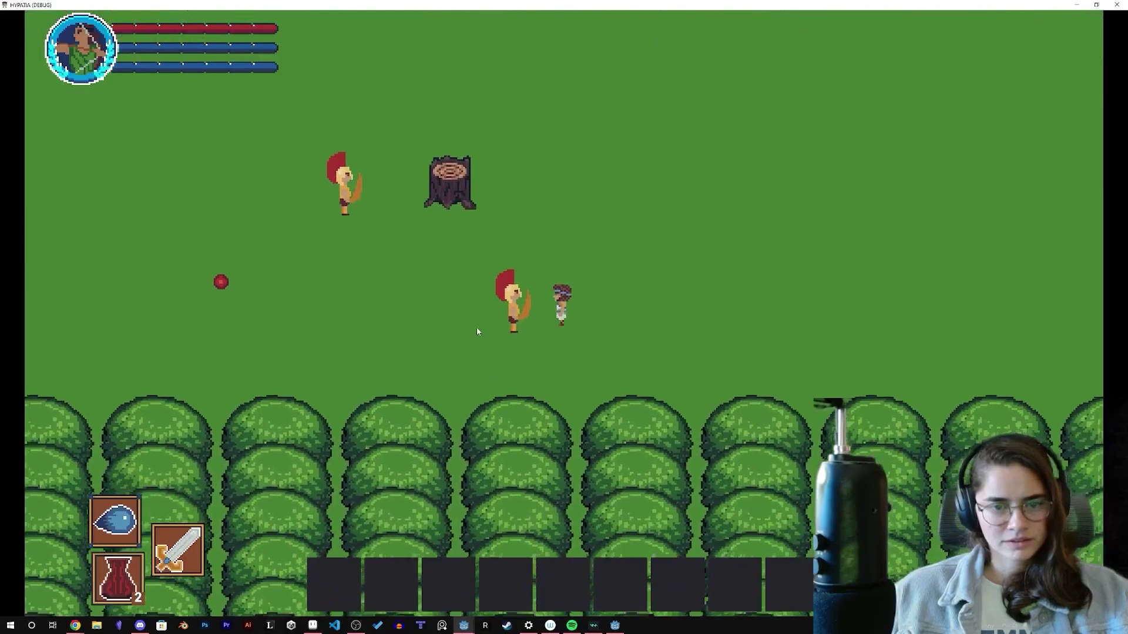
pyautogui.click(590, 312)
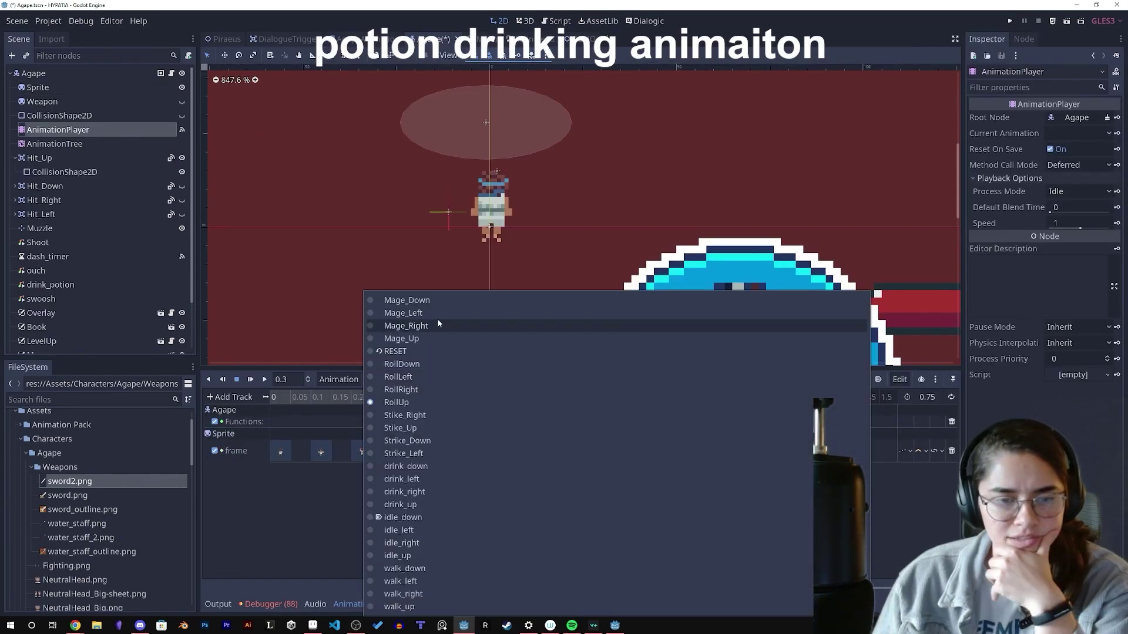
# - Open the Stike_Right animation in the Agape scene's AnimationPlayer
pyautogui.click(405, 415)
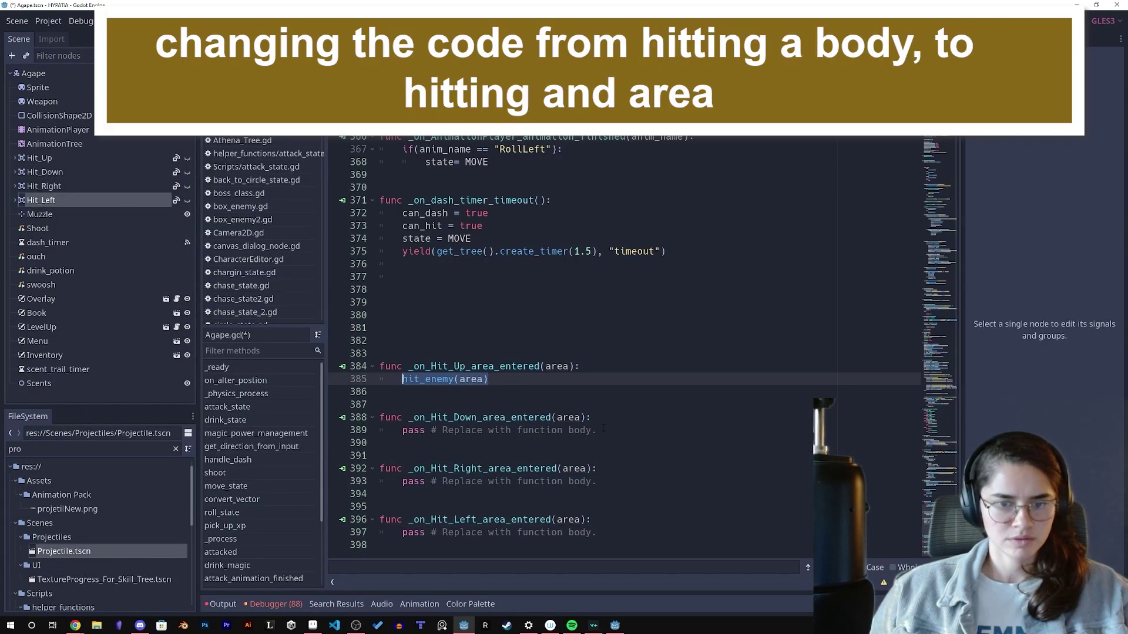
# - Replace the placeholder bodies of the Hit_Down, Hit_Right and Hit_Left area_entered functions in Agape.gd with hit_enemy(area)
pyautogui.write('hit_enemy(area)')
pyautogui.write('hit_enemy(area)')
pyautogui.write('hit_enemy(area)')
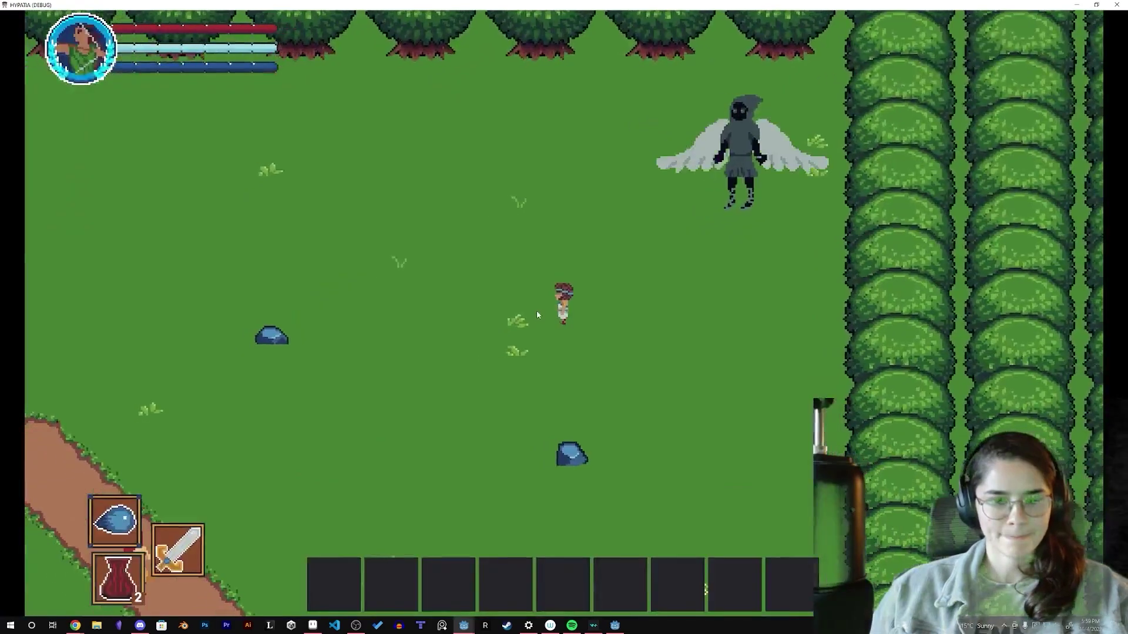
# - Cycle Agape's equipped weapon in the game and walk toward the Spartan on the dirt path
pyautogui.press('a')
pyautogui.press('s')
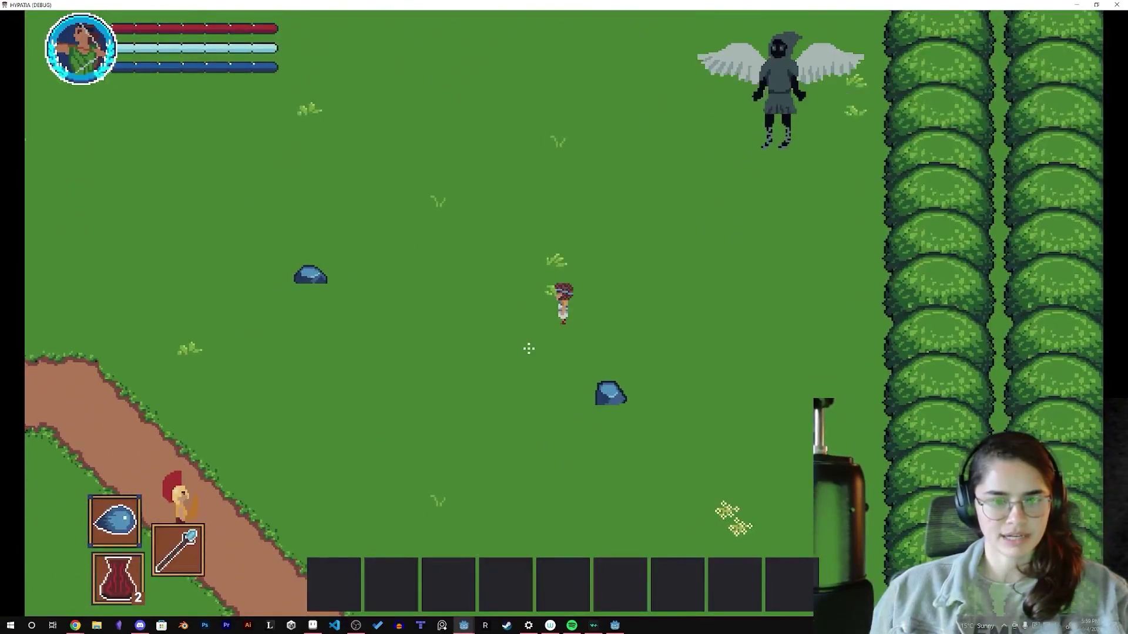
pyautogui.press('q')
pyautogui.press('s')
pyautogui.press('a')
pyautogui.click(509, 350)
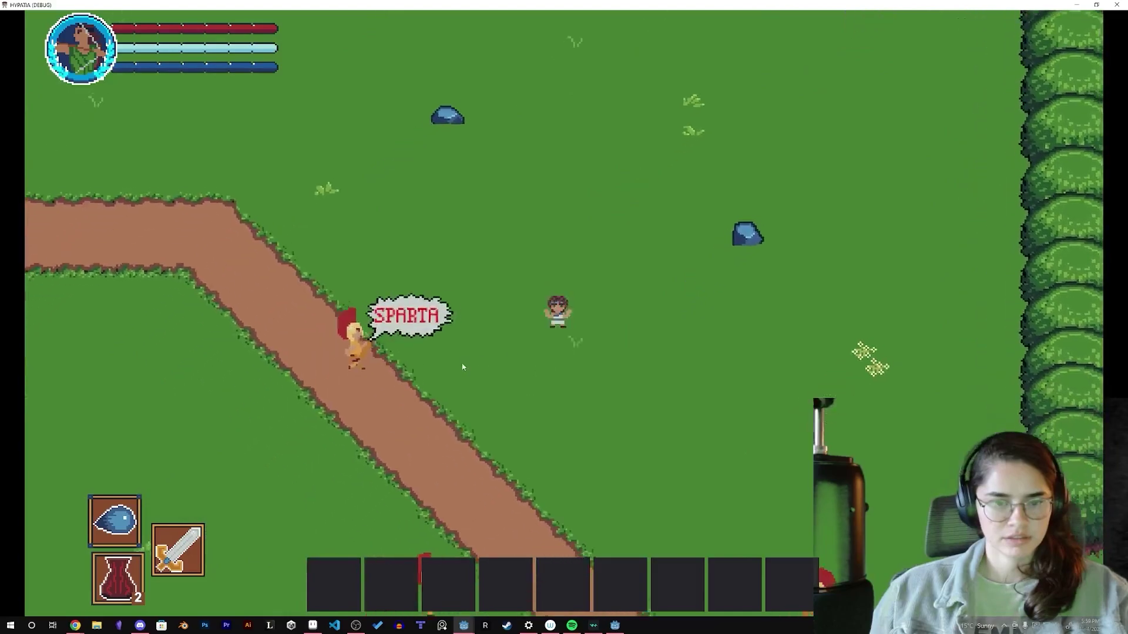
# - Test the sword's hit detection on the Spartans beside the path, rolling away from them after the strikes
pyautogui.click(495, 358)
pyautogui.press('d')
pyautogui.press('s')
pyautogui.click(498, 322)
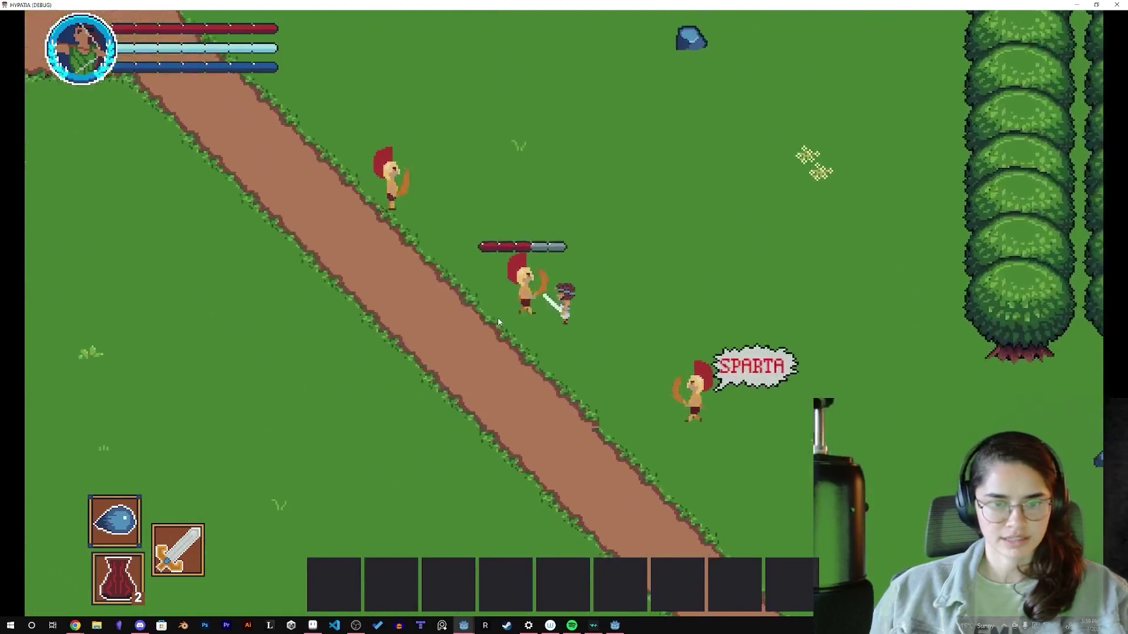
pyautogui.press('s')
pyautogui.press('a')
pyautogui.press('d')
pyautogui.click(611, 289)
pyautogui.press('s')
pyautogui.press('a')
pyautogui.press('space')
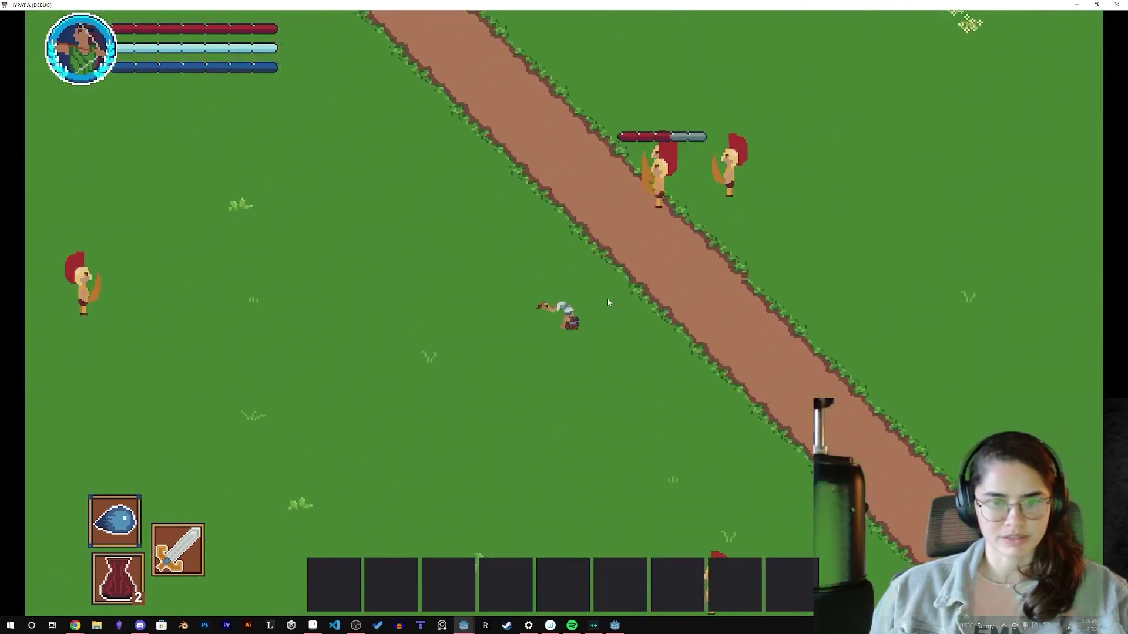
# - Strike at the Spartans chasing across the grass to test the right-facing and downward sword attacks
pyautogui.press('d')
pyautogui.press('w')
pyautogui.click(600, 290)
pyautogui.click(588, 300)
pyautogui.press('s')
pyautogui.press('a')
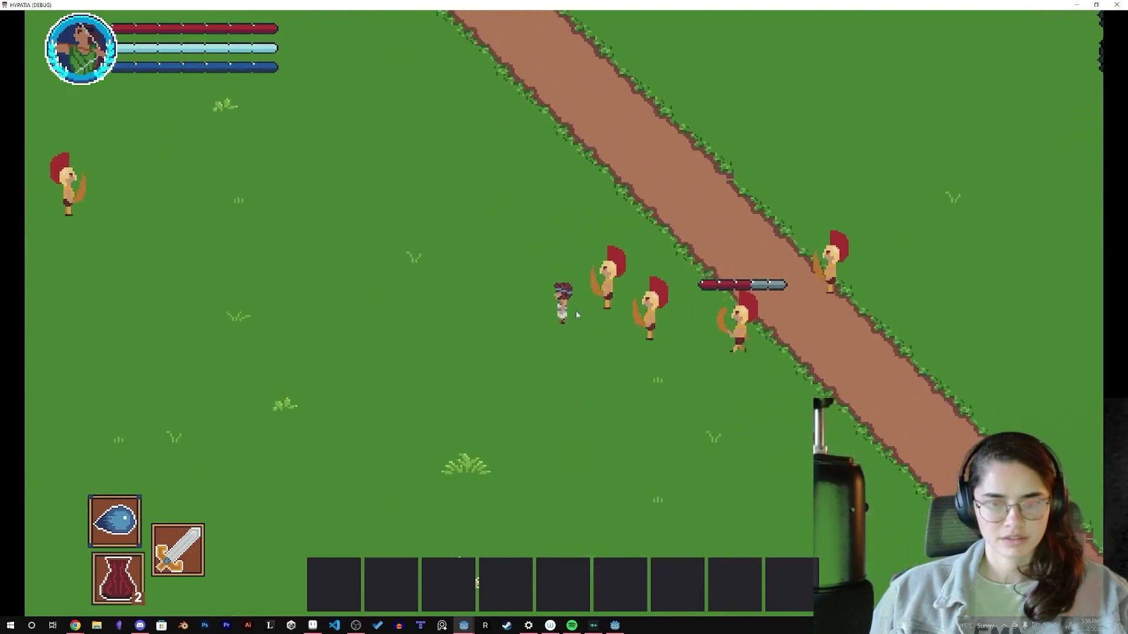
pyautogui.click(623, 326)
pyautogui.press('a')
pyautogui.press('s')
pyautogui.press('d')
pyautogui.click(536, 396)
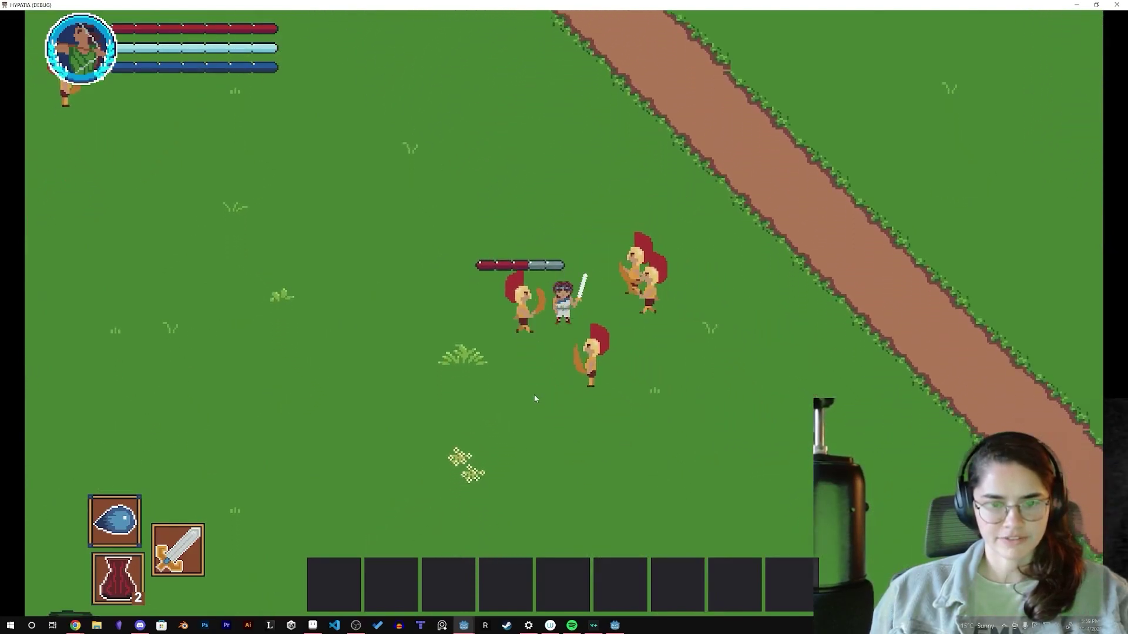
# - Test sword hits and the roll while surrounded by several Spartans in the open field
pyautogui.click(581, 320)
pyautogui.press('s')
pyautogui.press('space')
pyautogui.press('a')
pyautogui.click(601, 219)
pyautogui.press('d')
pyautogui.click(614, 328)
pyautogui.press('s')
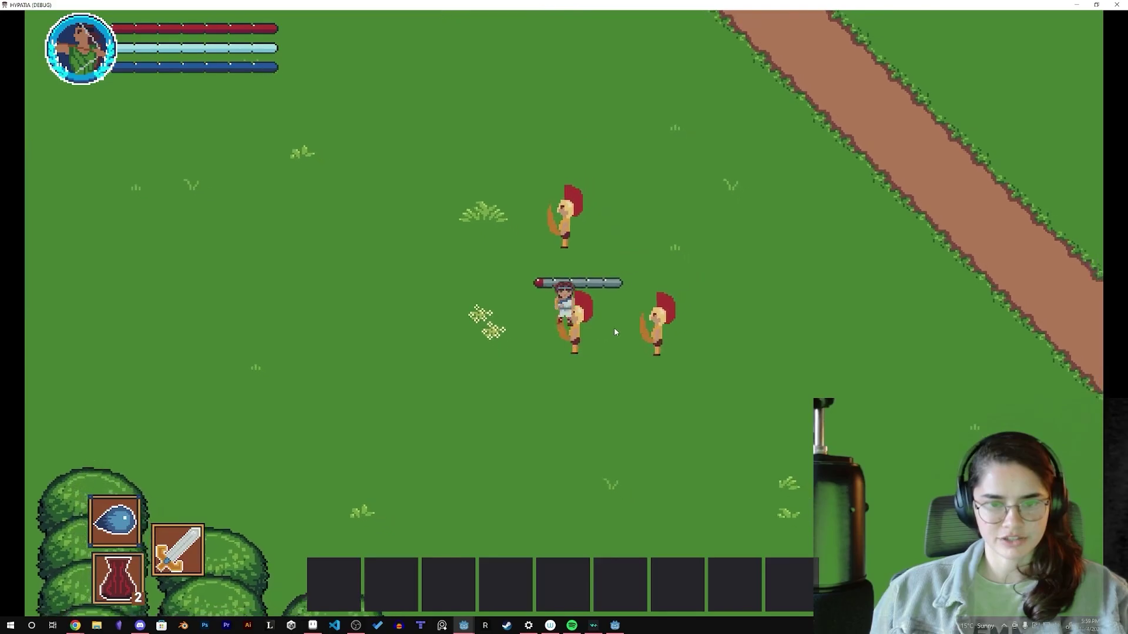
pyautogui.press('Down')
pyautogui.press('Left')
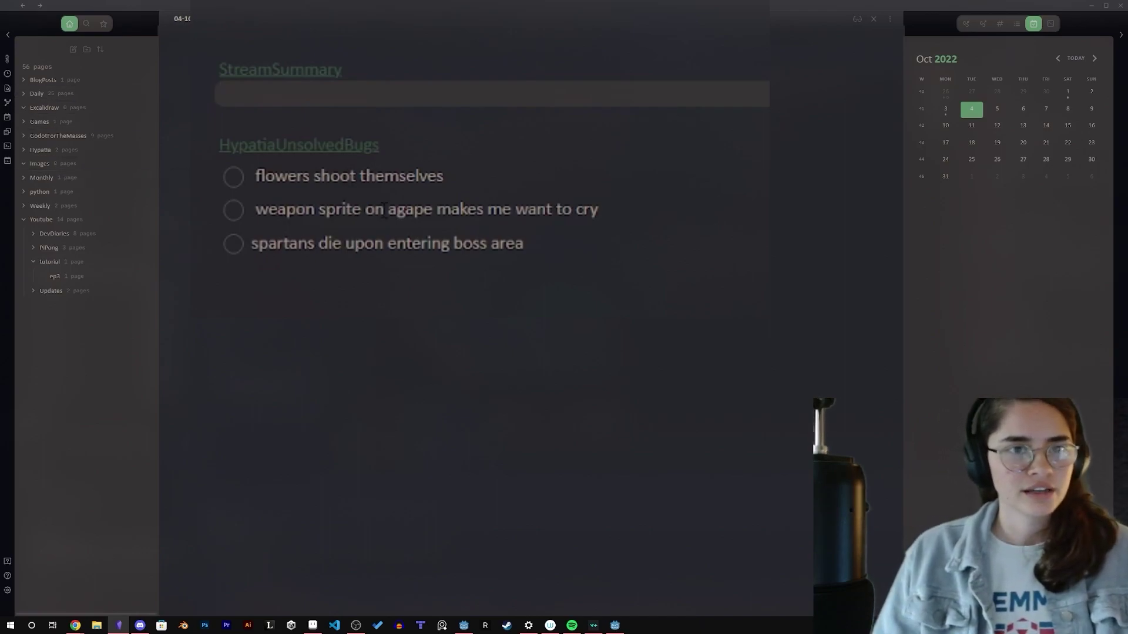
# - Switch to Obsidian, reveal the HypatiaUnsolvedBugs tag markup and pull the StreamSummary node aside in the graph view
pyautogui.click(398, 137)
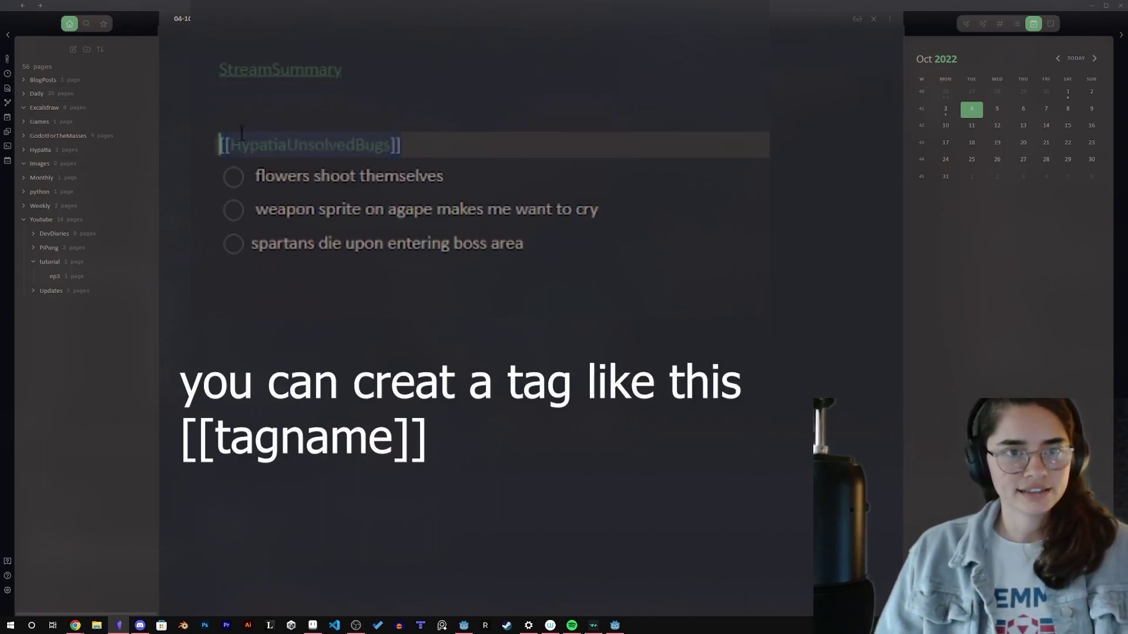
pyautogui.click(7, 102)
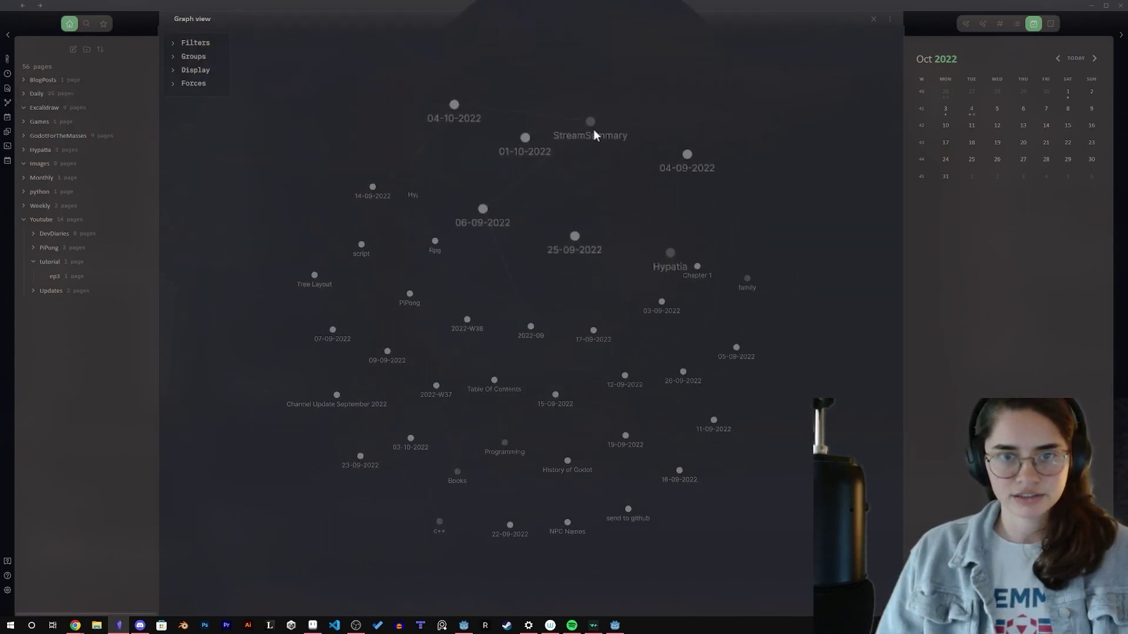
pyautogui.moveTo(594, 131); pyautogui.dragTo(863, 202)
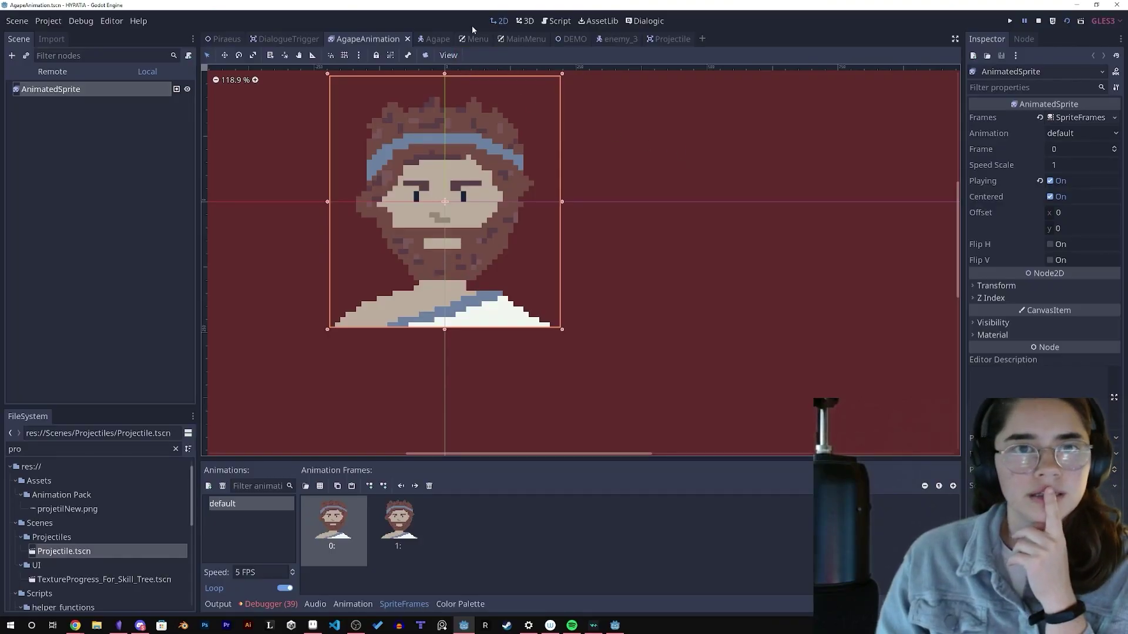
# - Switch to the Piraeus scene in Godot and save it
pyautogui.click(205, 38)
pyautogui.hotkey('ctrl', 's')
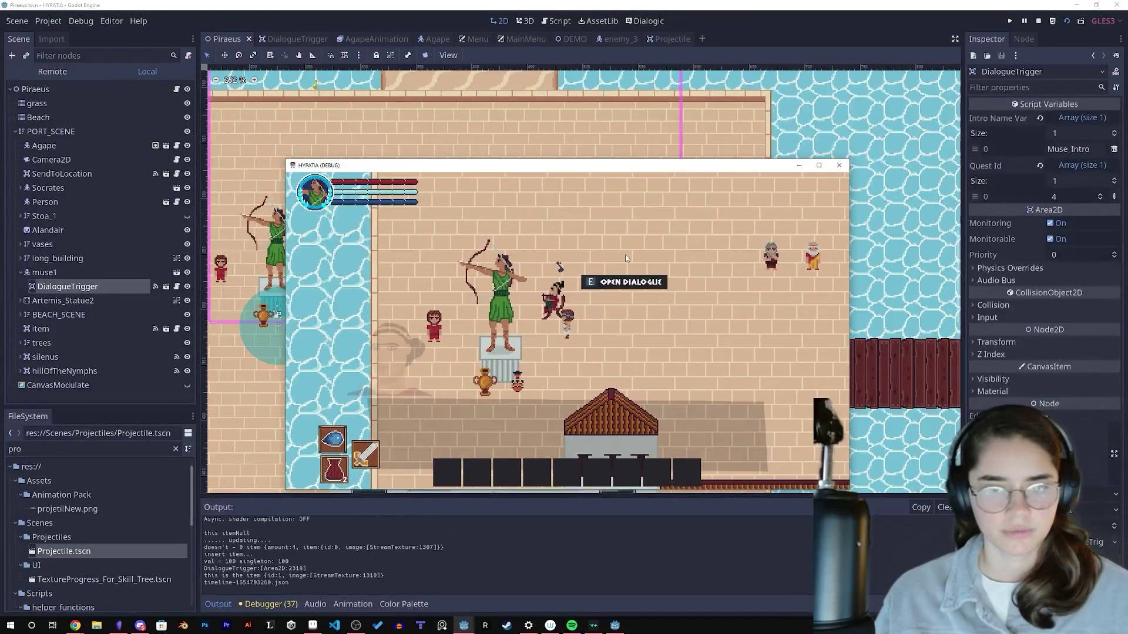
# - Start the muse's dialogue in the running game and examine the DialogNode children under its DialogueTrigger in the remote scene tree
pyautogui.press('e')
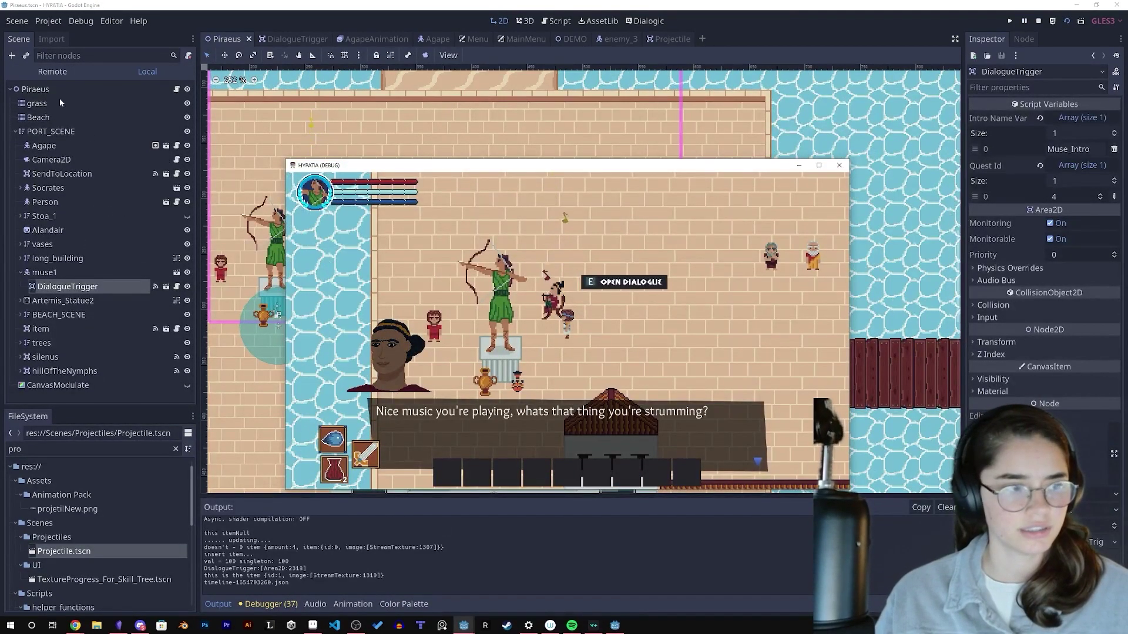
pyautogui.click(52, 71)
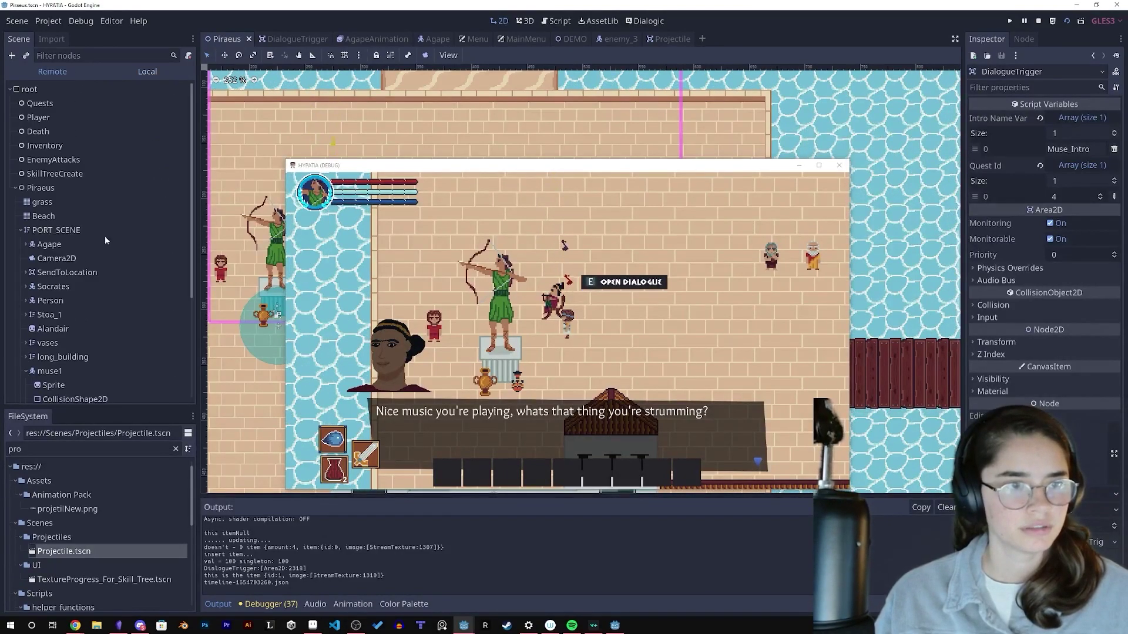
pyautogui.click(58, 292)
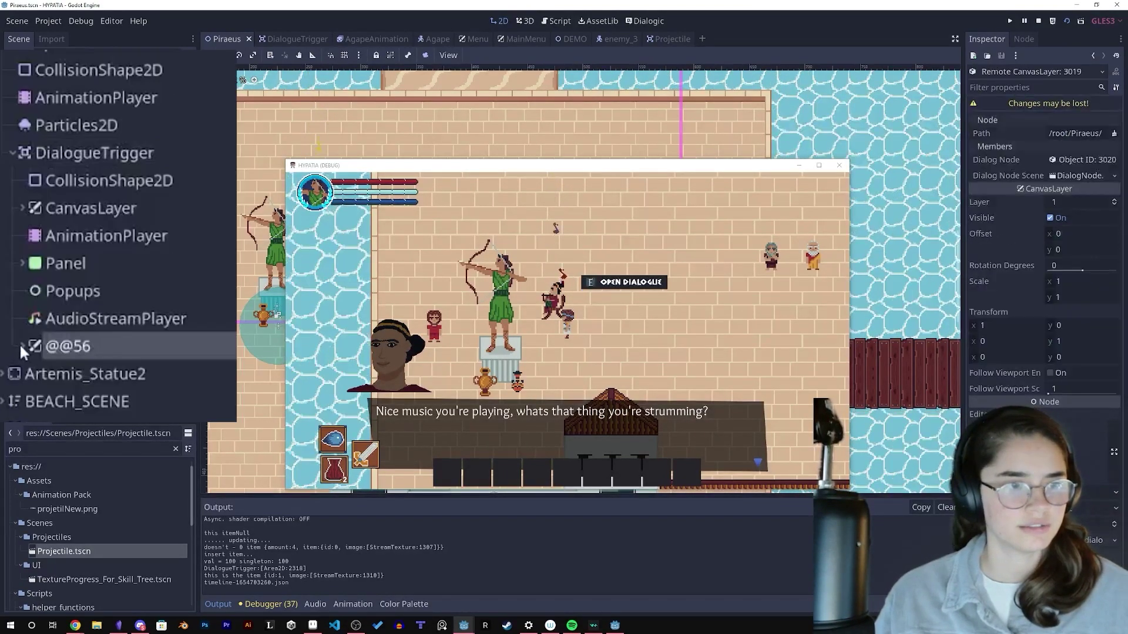
pyautogui.click(37, 292)
pyautogui.click(32, 346)
pyautogui.scroll(-5, 135, 343)
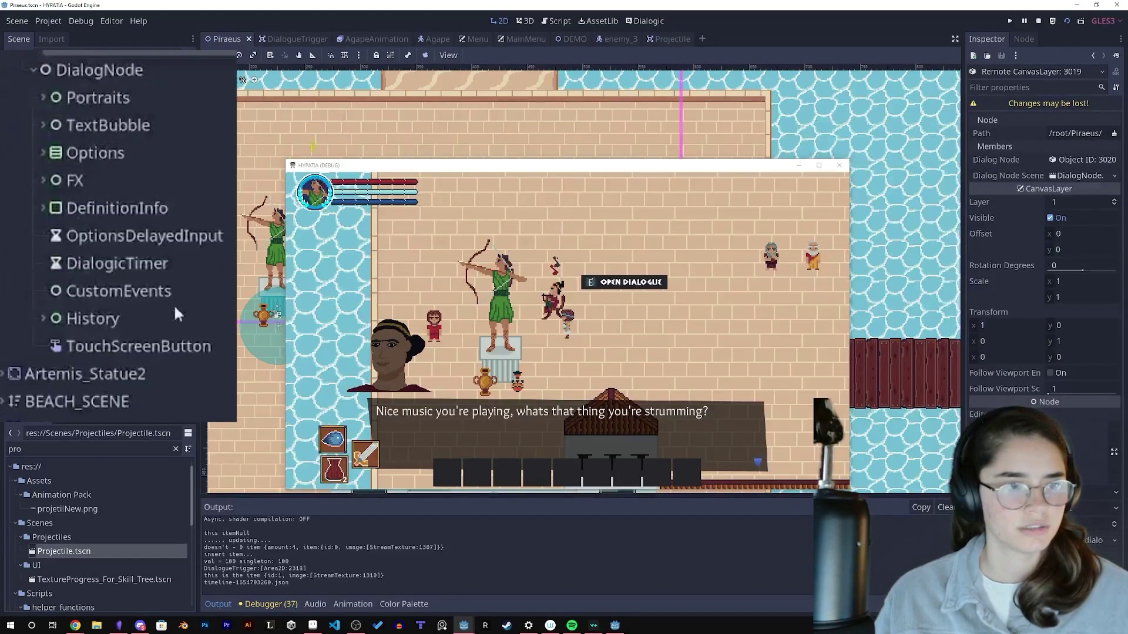
pyautogui.click(92, 76)
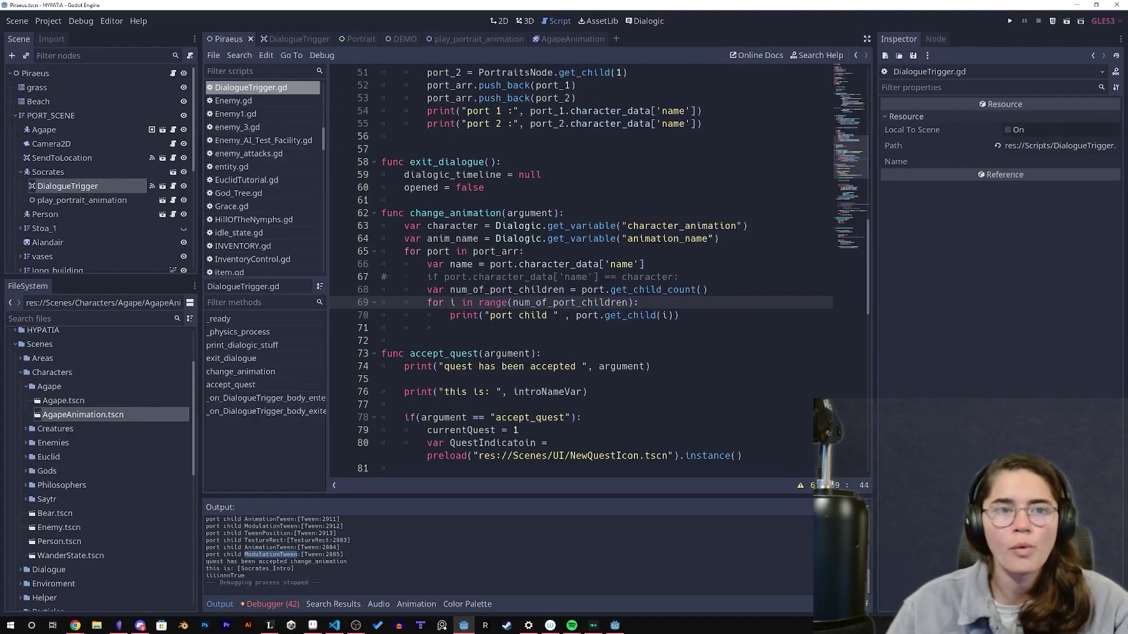
# - Run the Piraeus scene, walk to Socrates and play his dialogue to test the portrait child-node printout
pyautogui.click(1066, 21)
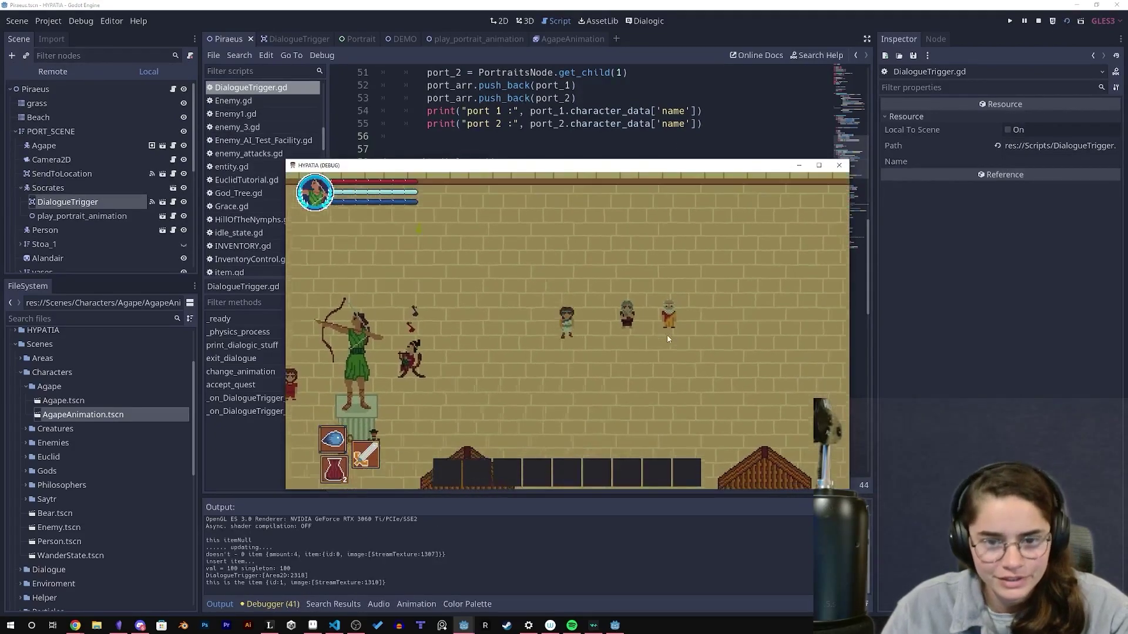
pyautogui.press('s')
pyautogui.press('d')
pyautogui.press('e')
pyautogui.click(666, 328)
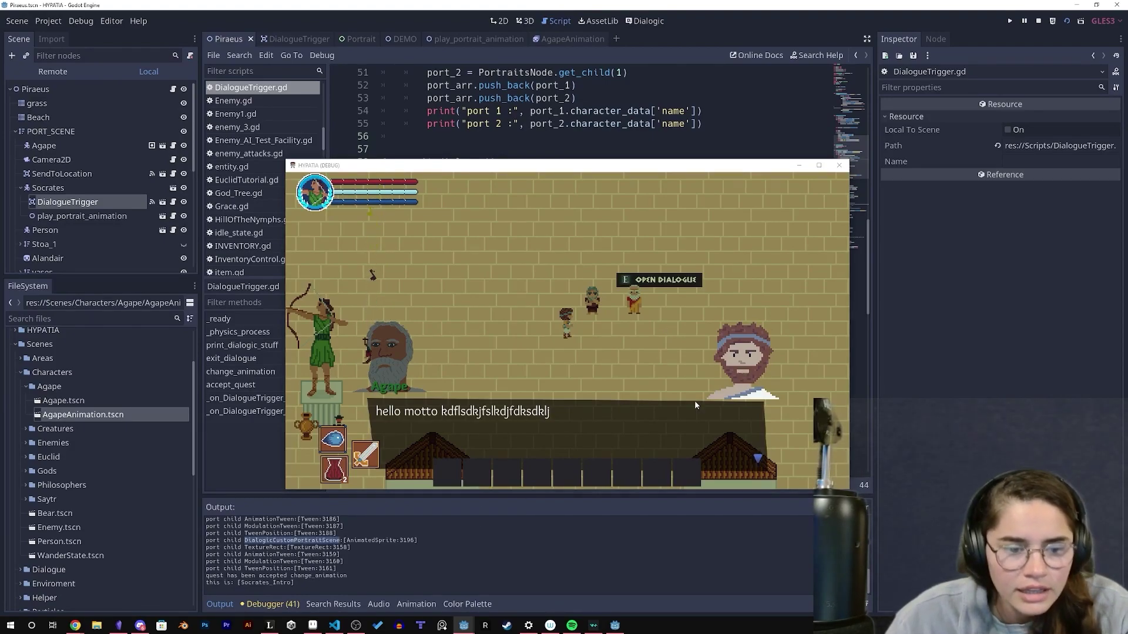
# - Close the running game and add port.get_child(i).play("not_talking") inside the DialogicCustomPortraitScene check in change_animation
pyautogui.click(839, 165)
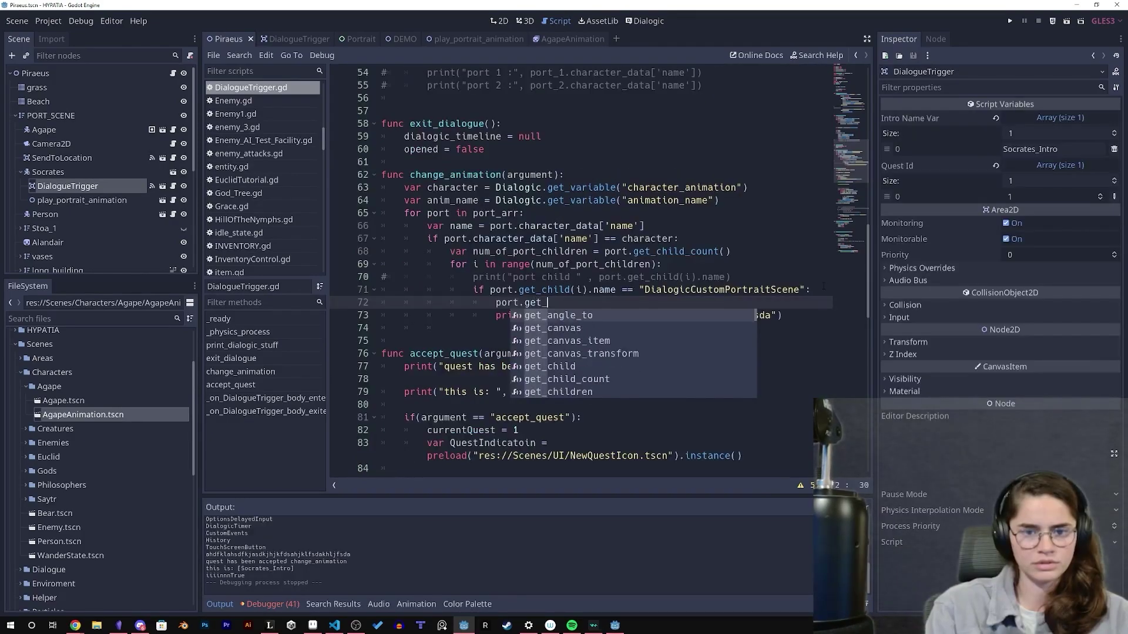
pyautogui.write('hild(i')
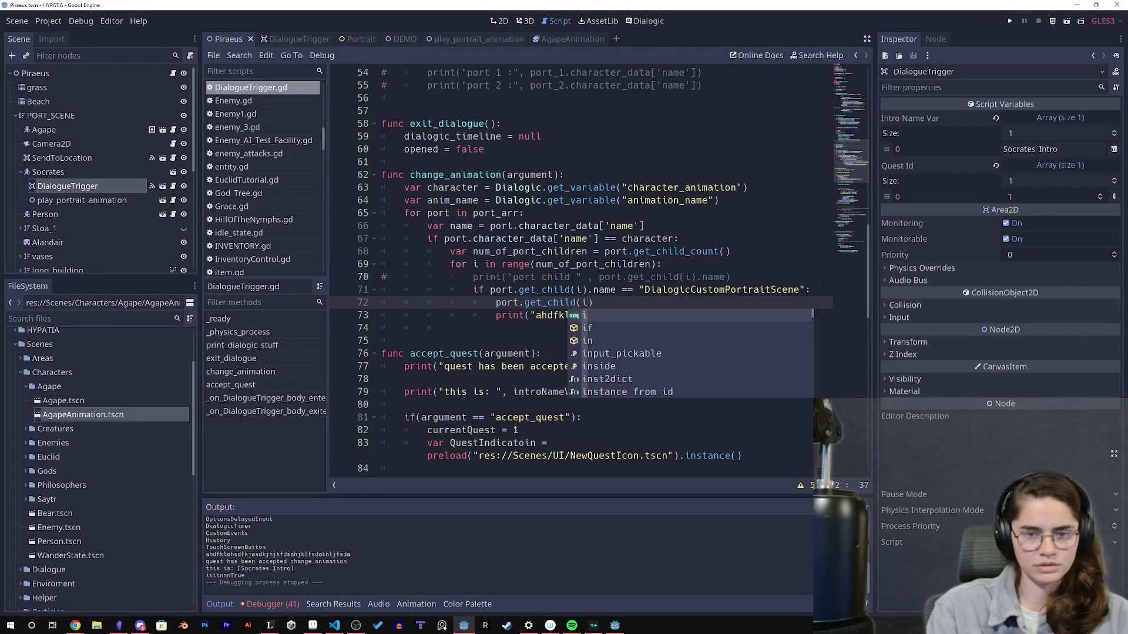
pyautogui.write(').')
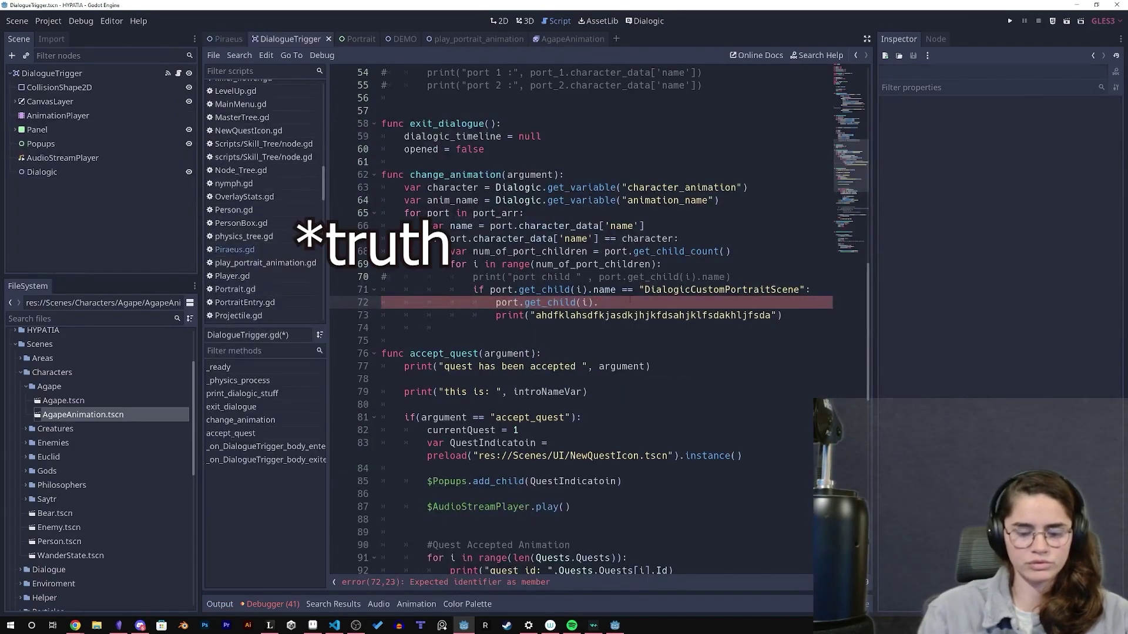
pyautogui.write('play("not_talking')
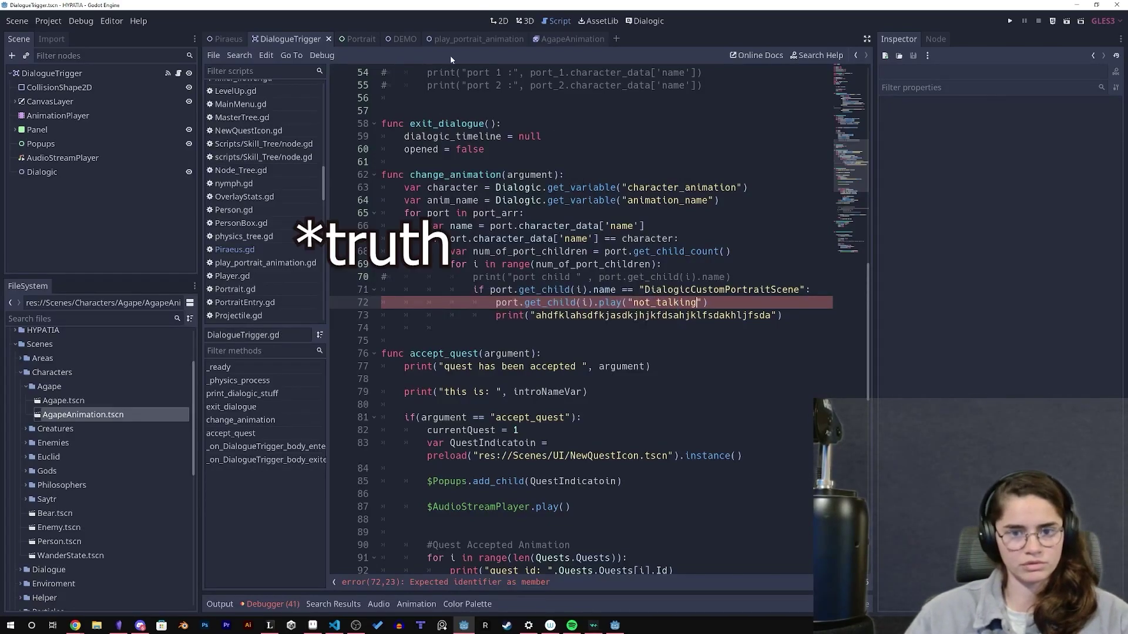
# - Run the Piraeus scene maximised, walk to Socrates and advance his dialogue to test the portrait animation call
pyautogui.click(229, 38)
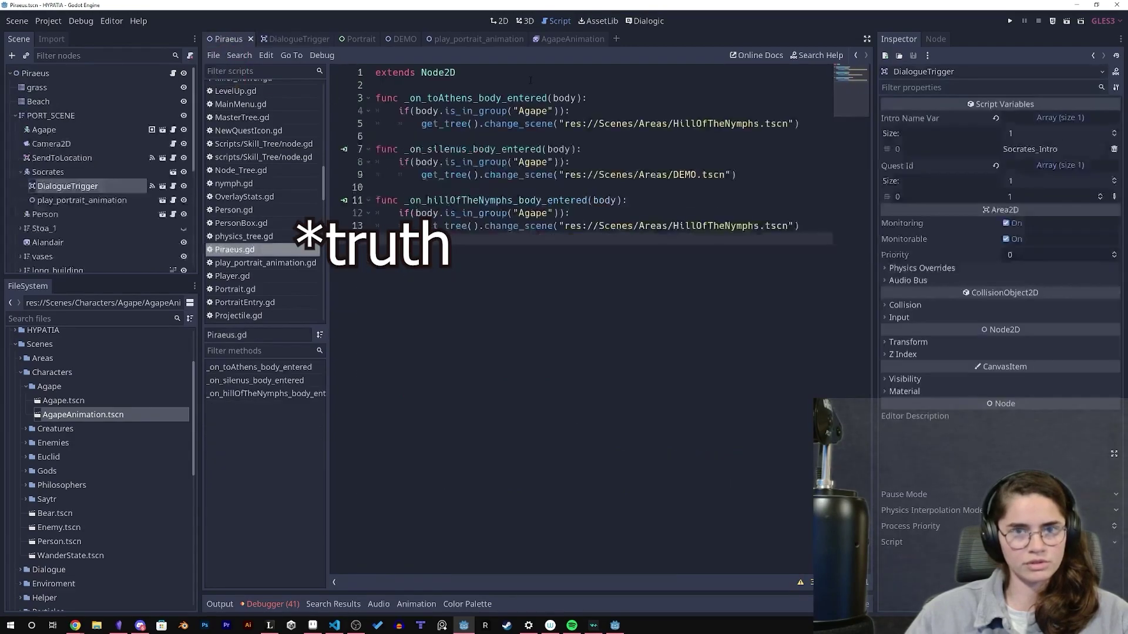
pyautogui.click(1052, 21)
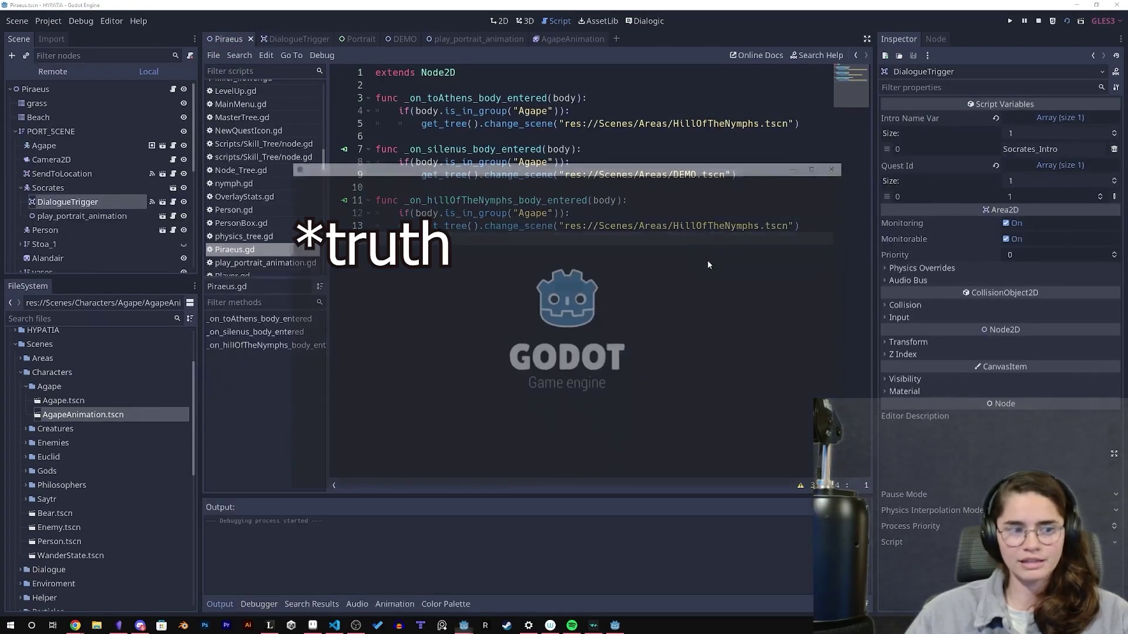
pyautogui.click(820, 168)
pyautogui.press('s')
pyautogui.press('d')
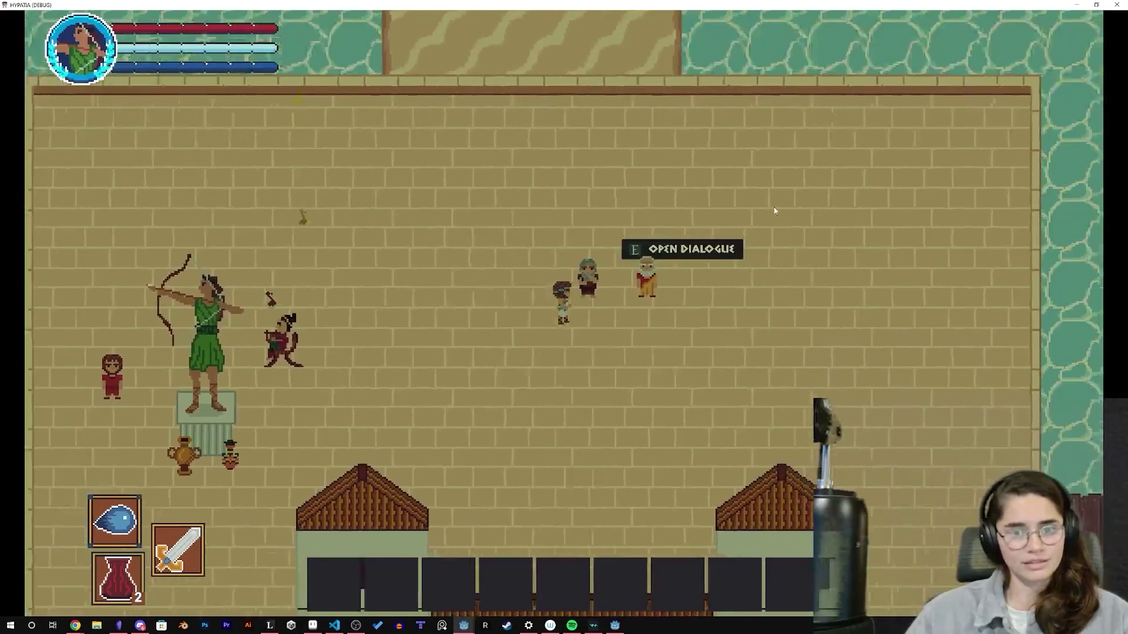
pyautogui.press('e')
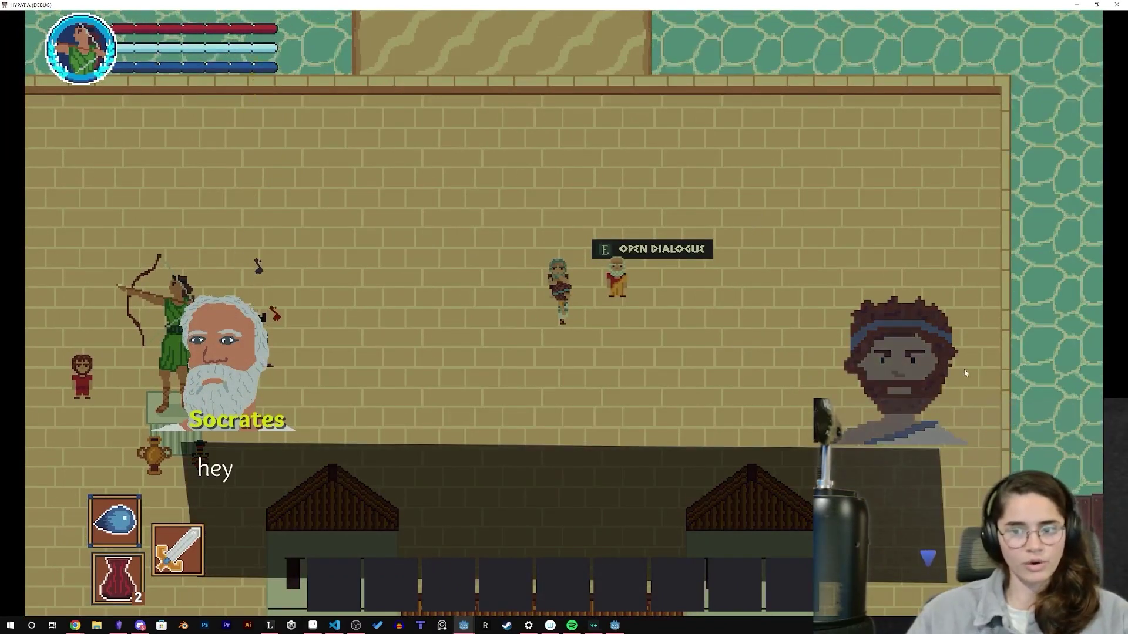
pyautogui.click(919, 388)
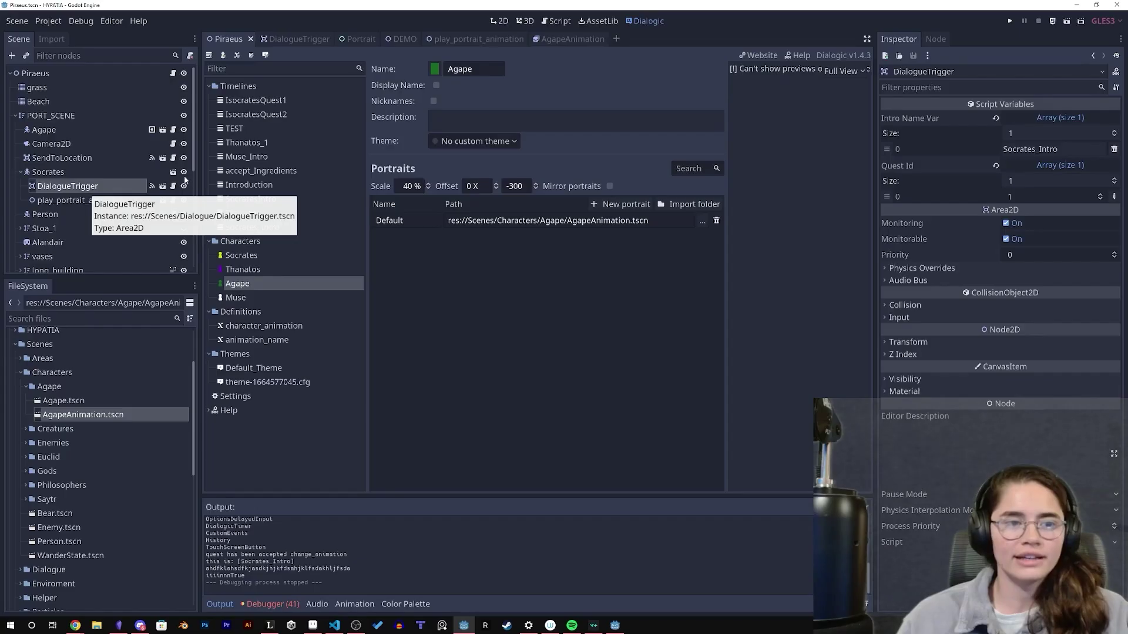
# - Replace "not_talking" with anim_name in the play call of the DialogueTrigger script, save it, and close the test game
pyautogui.click(173, 186)
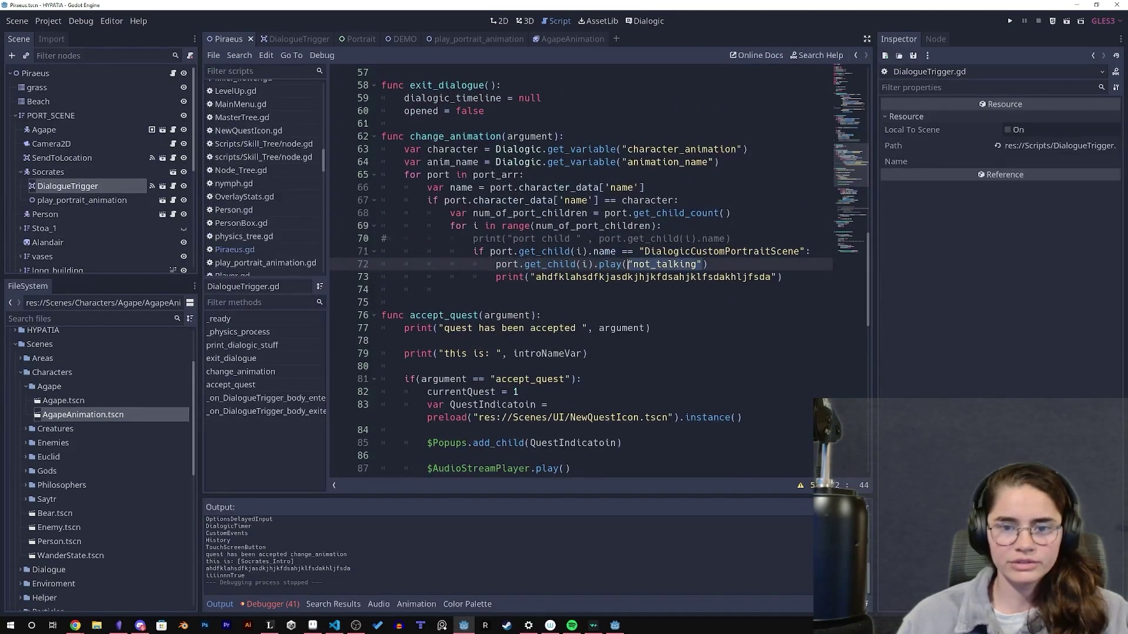
pyautogui.write('an')
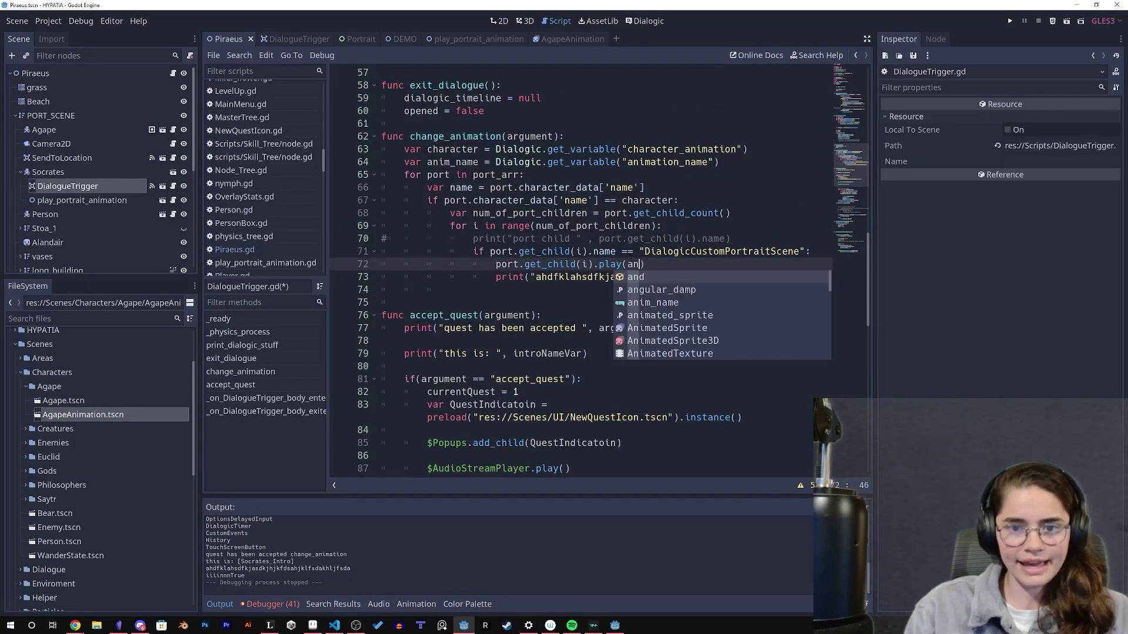
pyautogui.write('im_name')
pyautogui.hotkey('ctrl', 's')
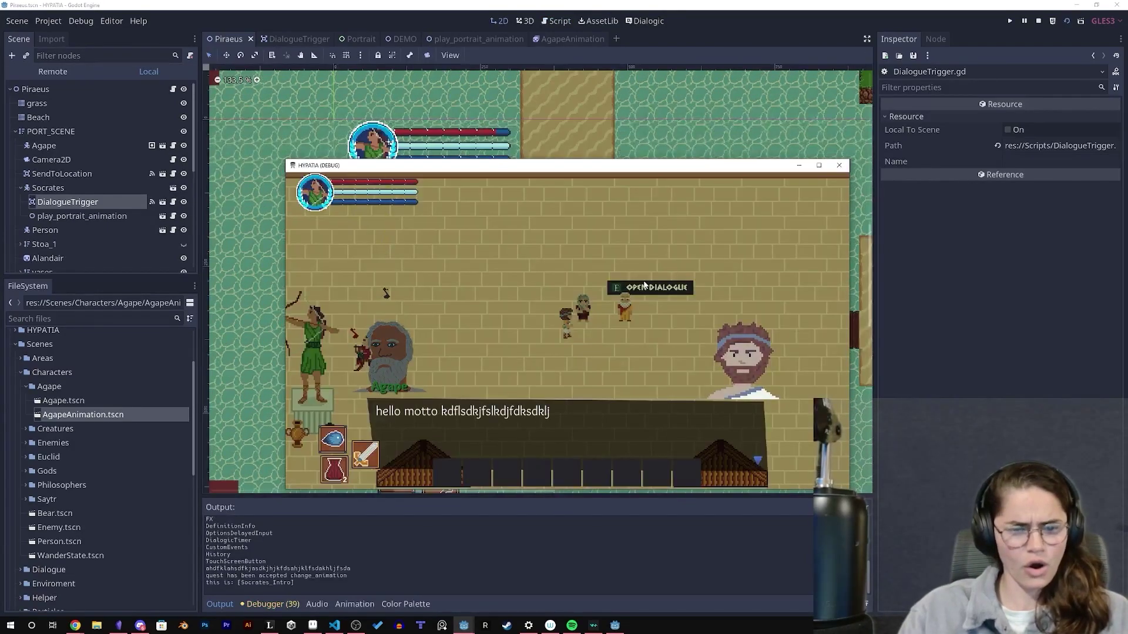
pyautogui.click(840, 166)
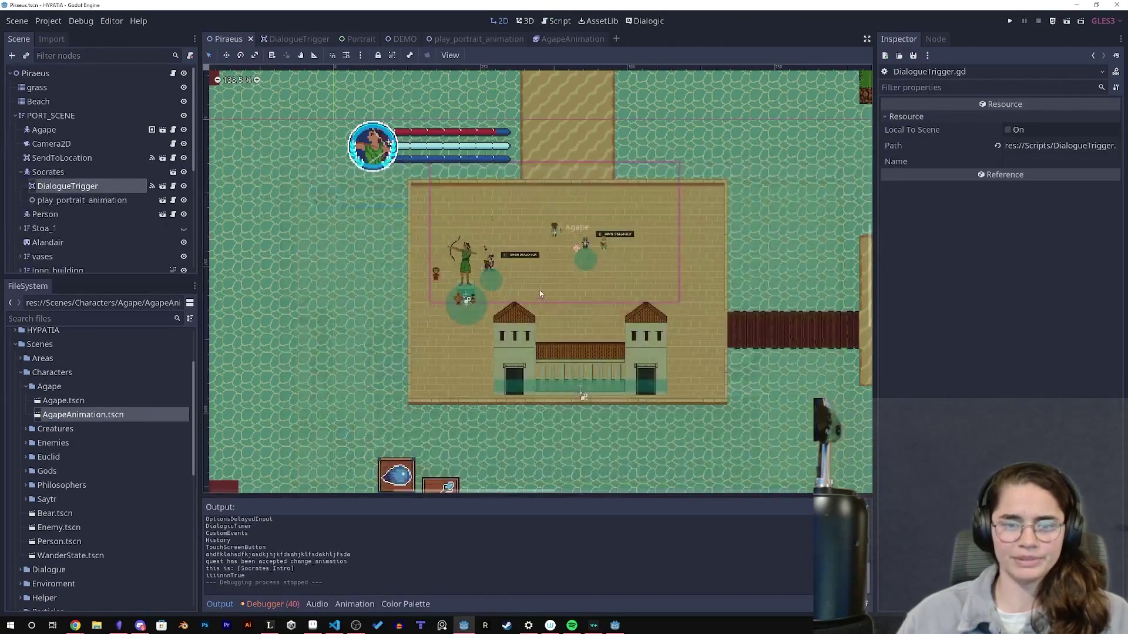
# - Switch to Aseprite and paste the bearded head, slightly shifted, into a third frame of NeutralHead_Big.png
pyautogui.click(313, 626)
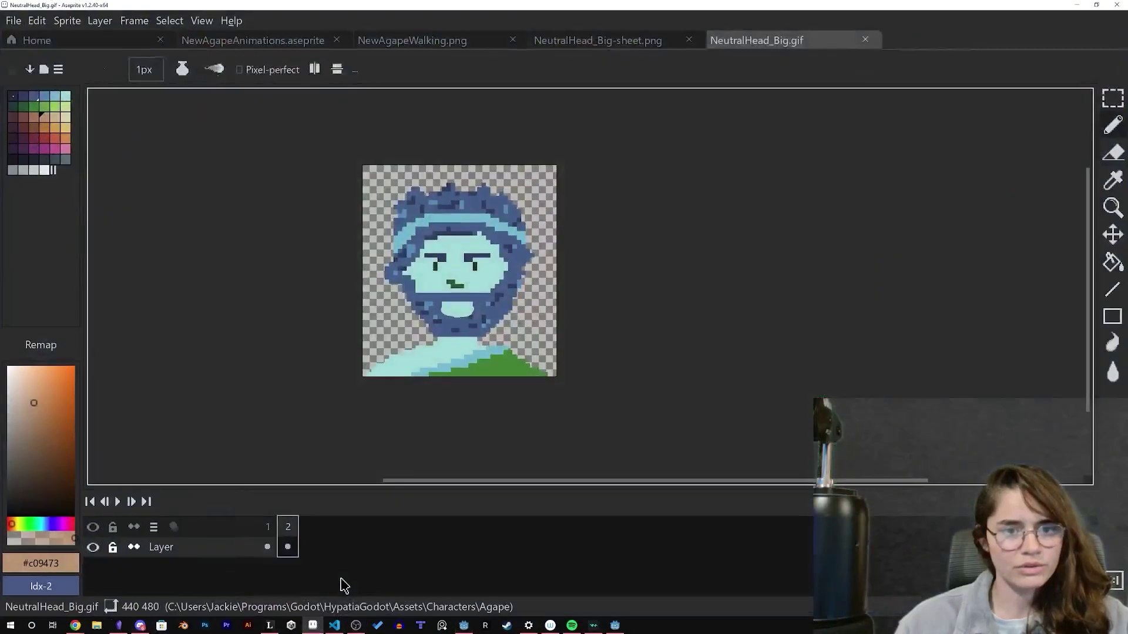
pyautogui.click(599, 42)
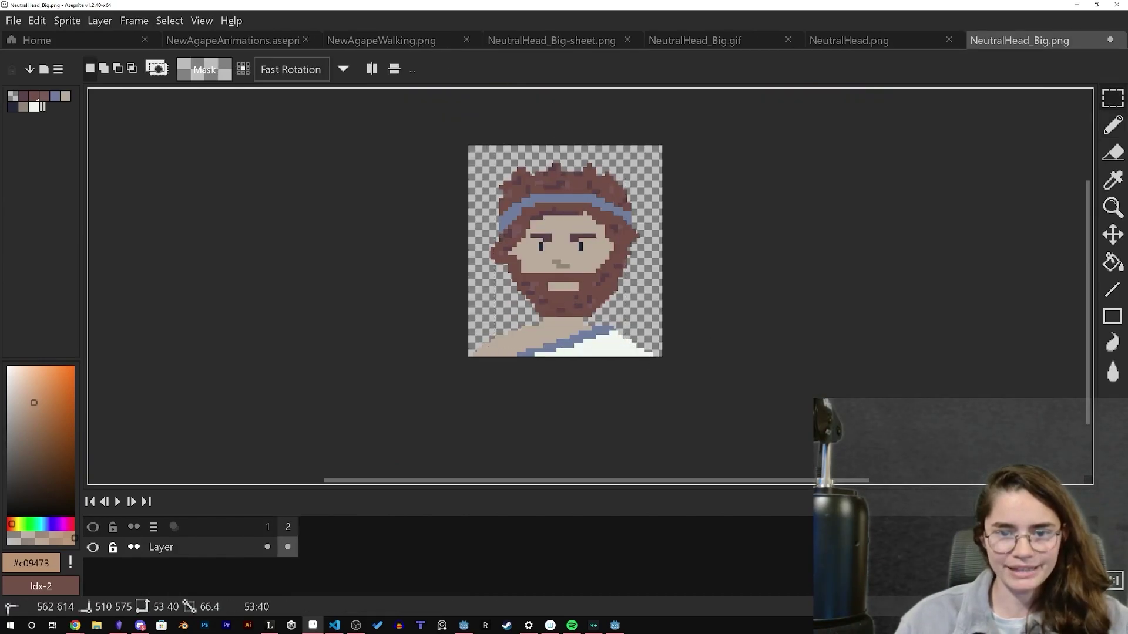
pyautogui.hotkey('ctrl', 'v')
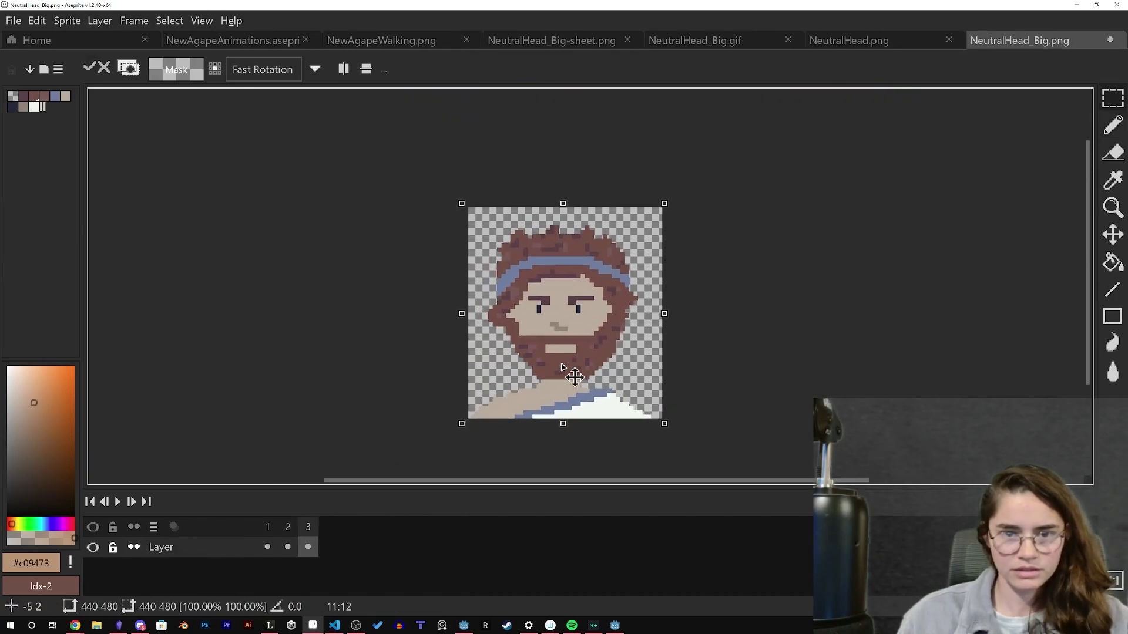
pyautogui.click(174, 527)
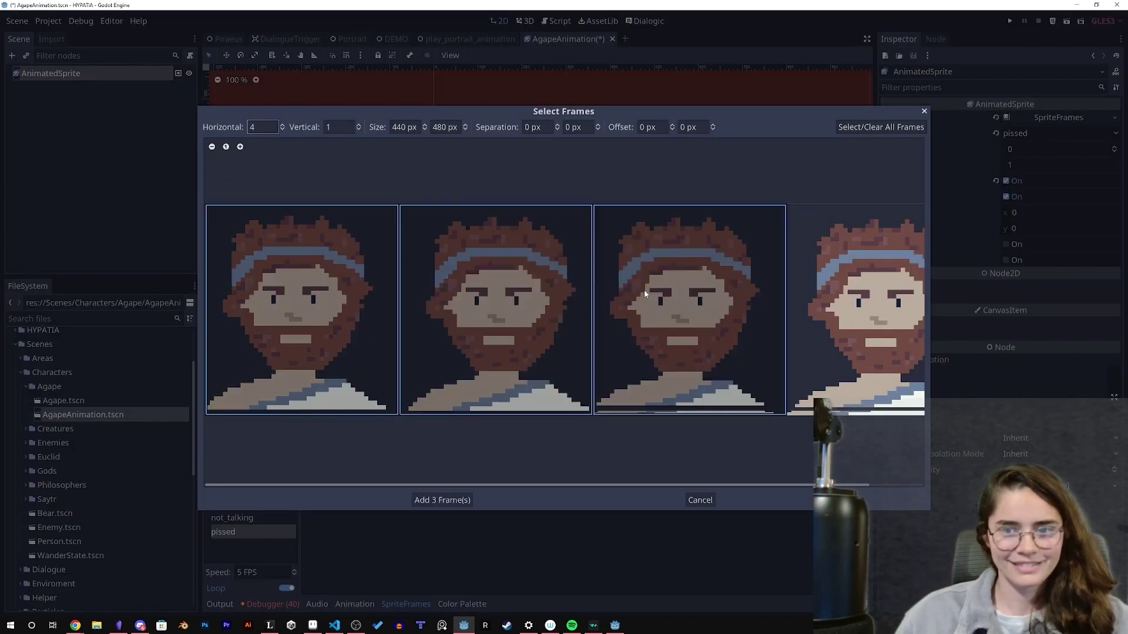
# - Switch to Godot and add all four frames of the head sprite sheet to AgapeAnimation's pissed animation
pyautogui.click(840, 386)
pyautogui.click(442, 499)
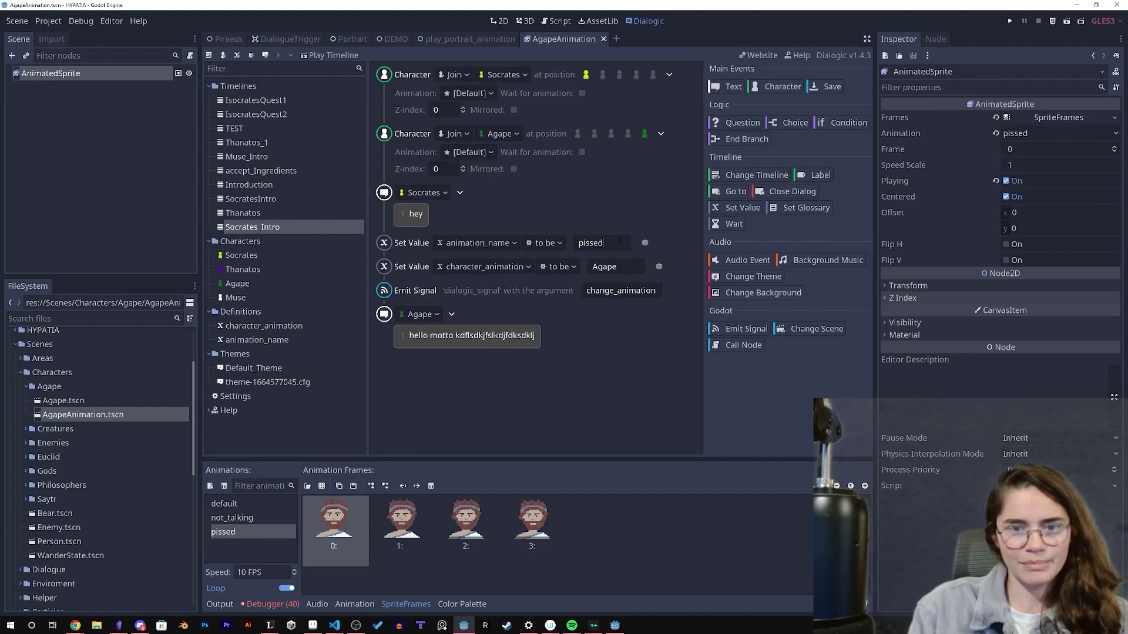
# - Run the Piraeus scene maximised, play Socrates' dialogue through to Agape's line to test the pissed portrait, and close the game
pyautogui.click(223, 38)
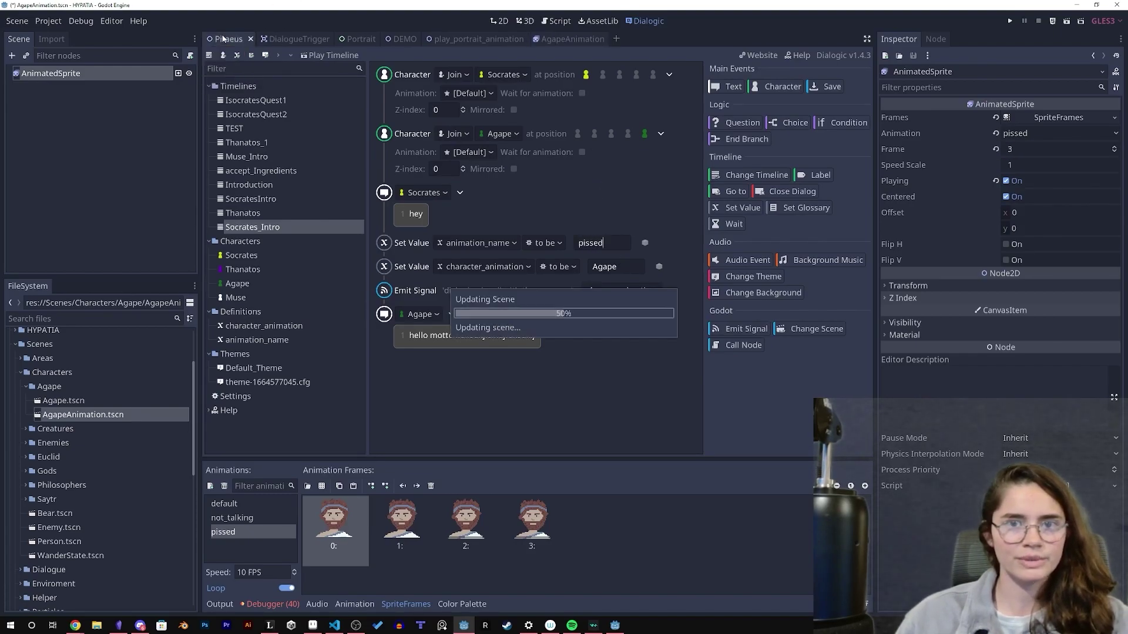
pyautogui.click(1065, 23)
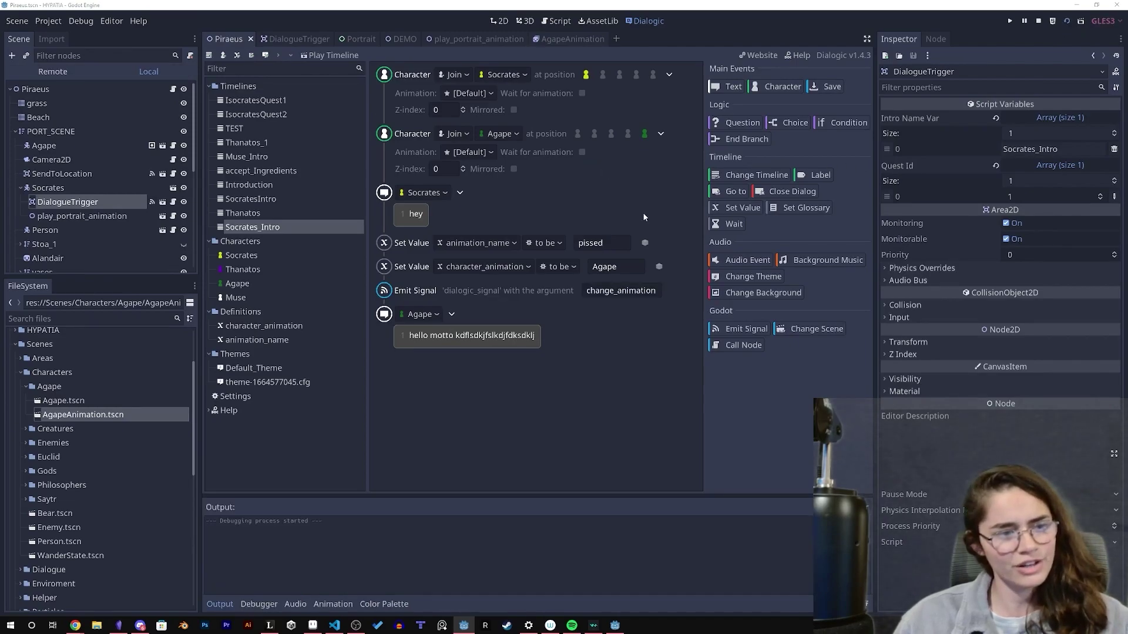
pyautogui.click(816, 166)
pyautogui.press('s')
pyautogui.press('d')
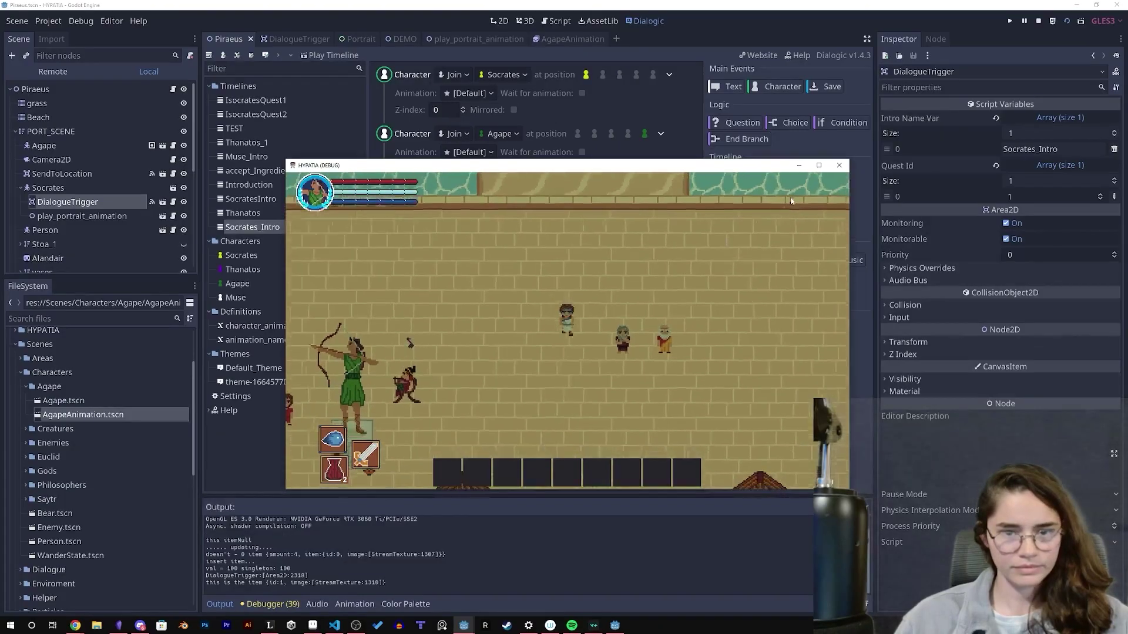
pyautogui.click(818, 165)
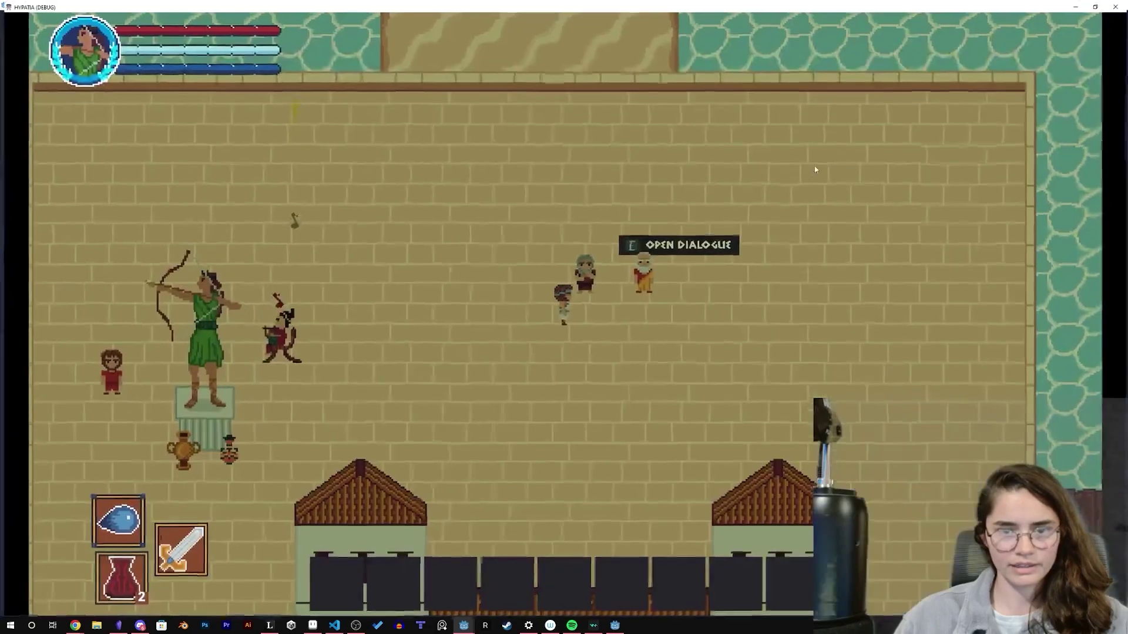
pyautogui.press('e')
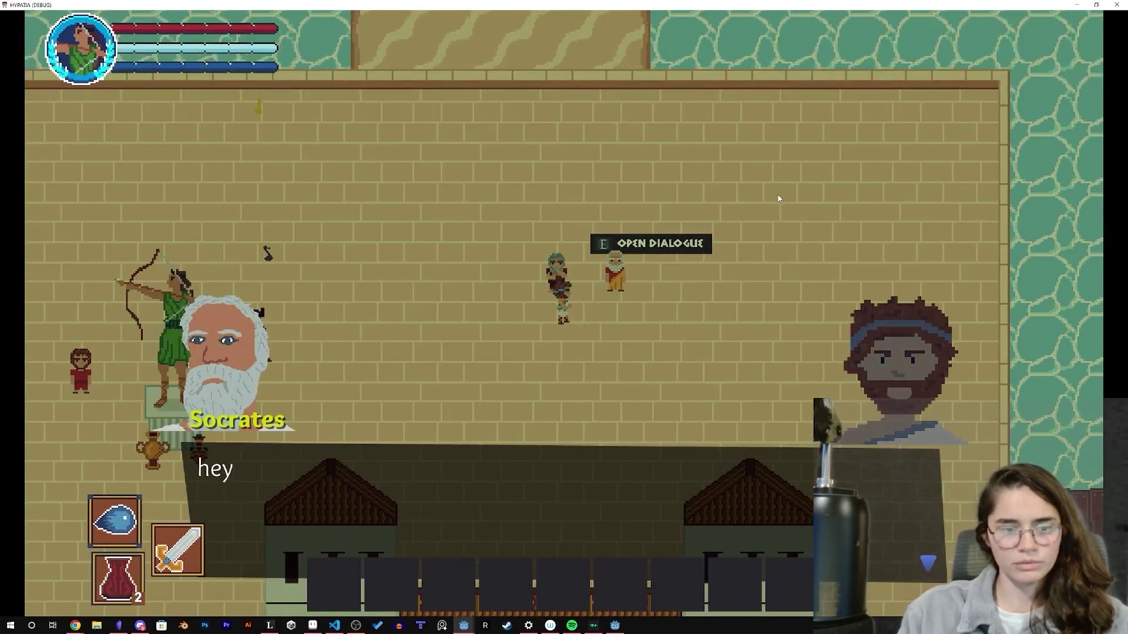
pyautogui.click(779, 199)
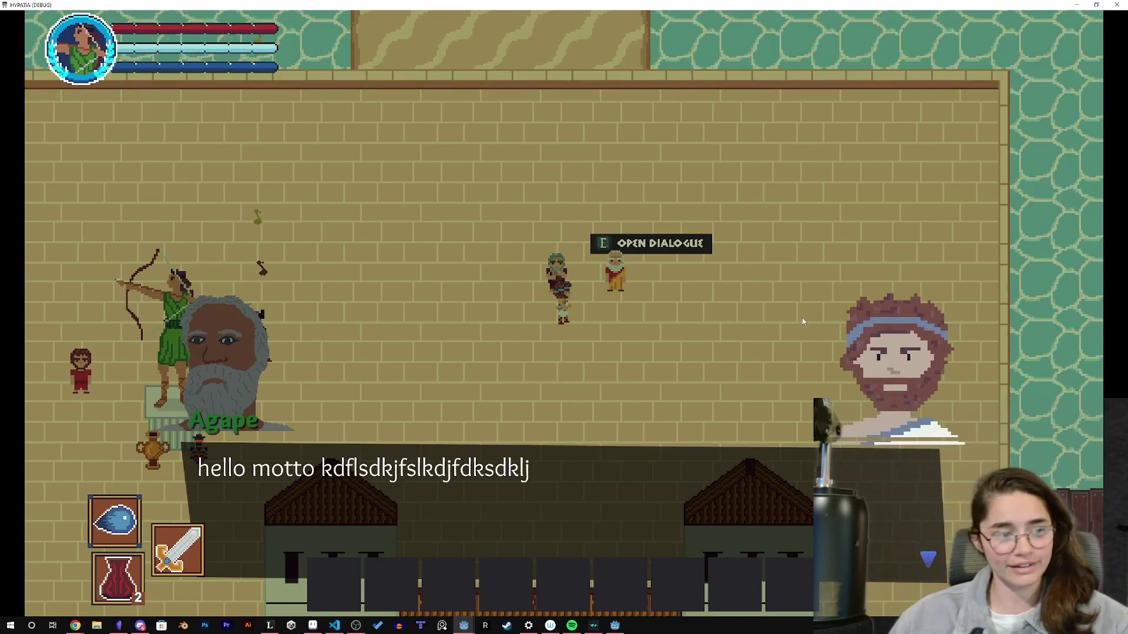
pyautogui.click(1116, 5)
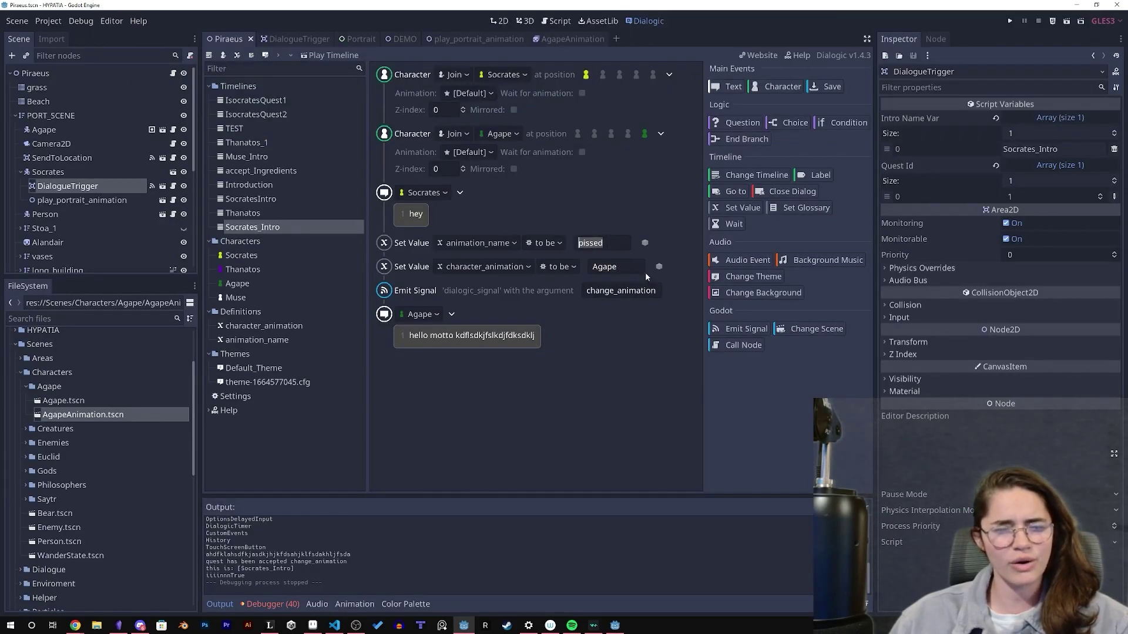
# - Lower the contrast of the 32 by 32 sand texture in Aseprite and walk across the beach in the running game
pyautogui.press('super+Down')
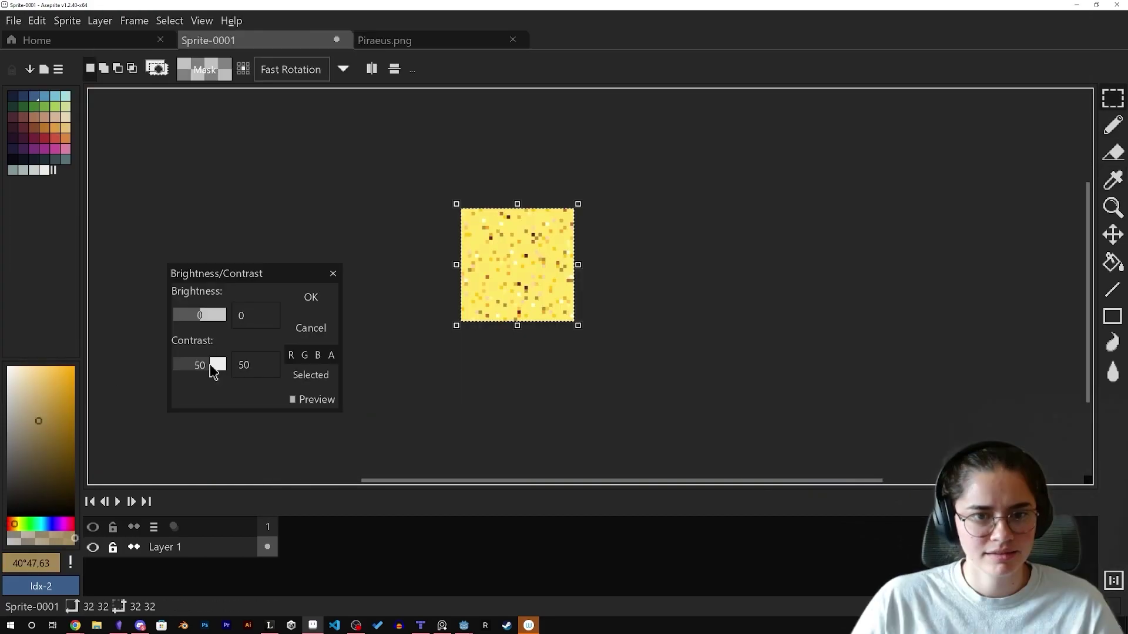
pyautogui.moveTo(214, 367); pyautogui.dragTo(193, 372)
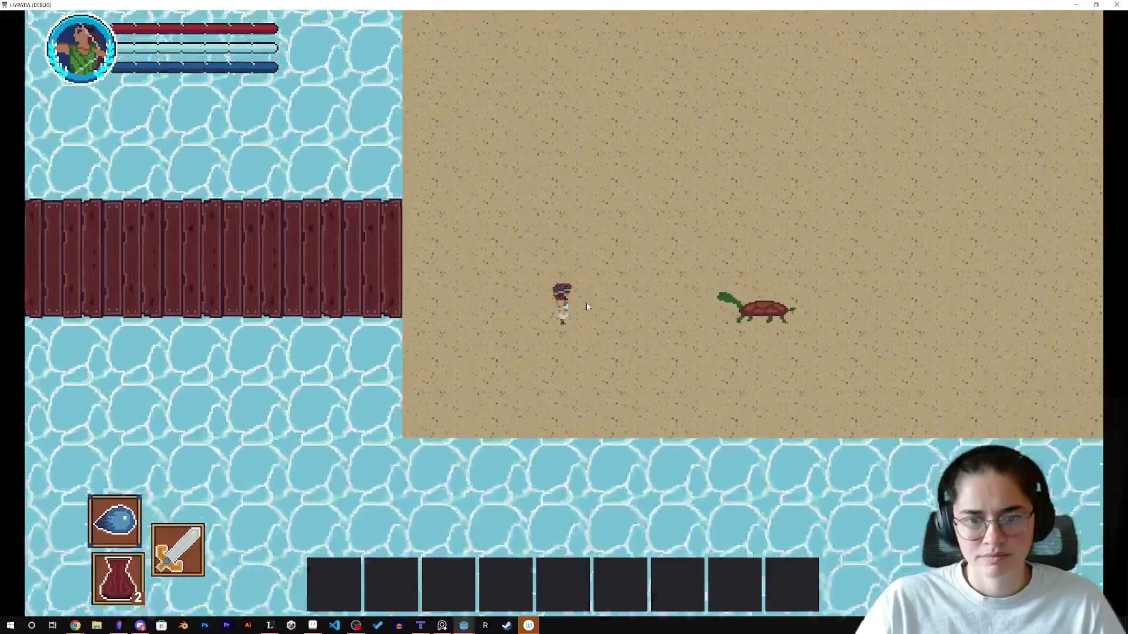
pyautogui.press('d')
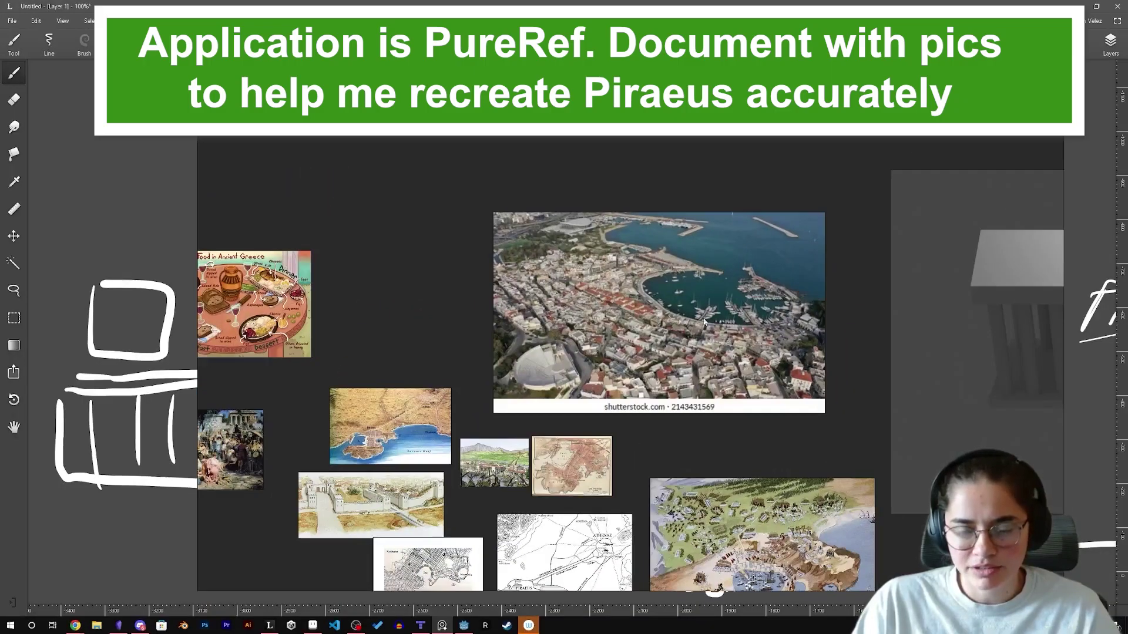
# - Switch to PureRef and examine the painted harbour view and the Athens–Piraeus map among the reference pictures
pyautogui.moveTo(666, 454); pyautogui.dragTo(678, 218, button='middle')
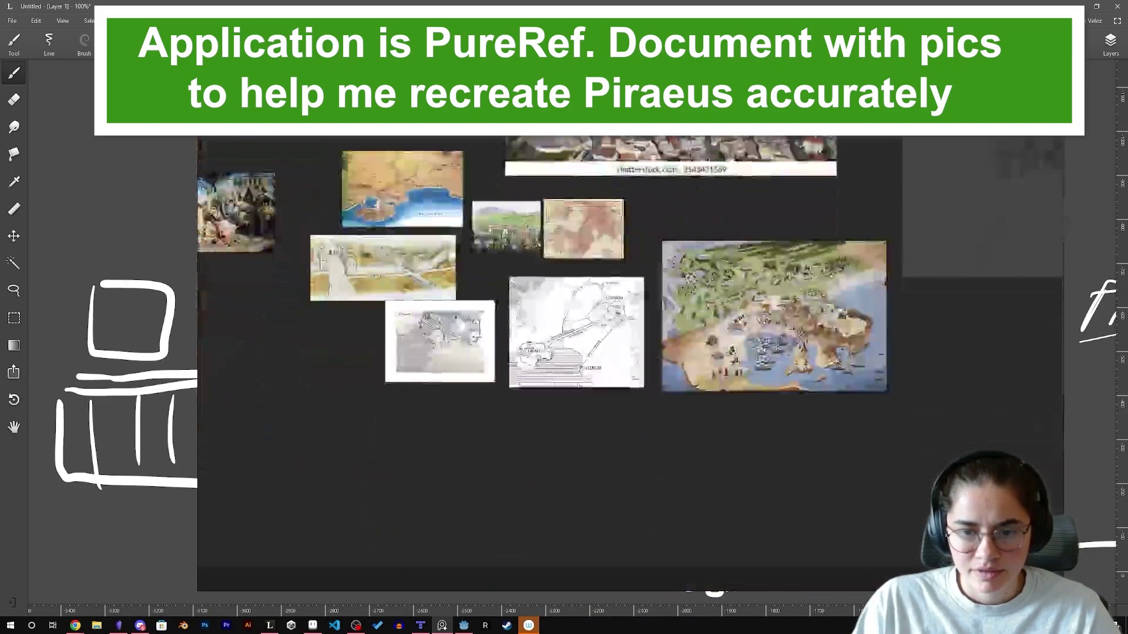
pyautogui.scroll(7, 770, 345)
pyautogui.scroll(-2, 777, 344)
pyautogui.moveTo(775, 342); pyautogui.dragTo(549, 351, button='middle')
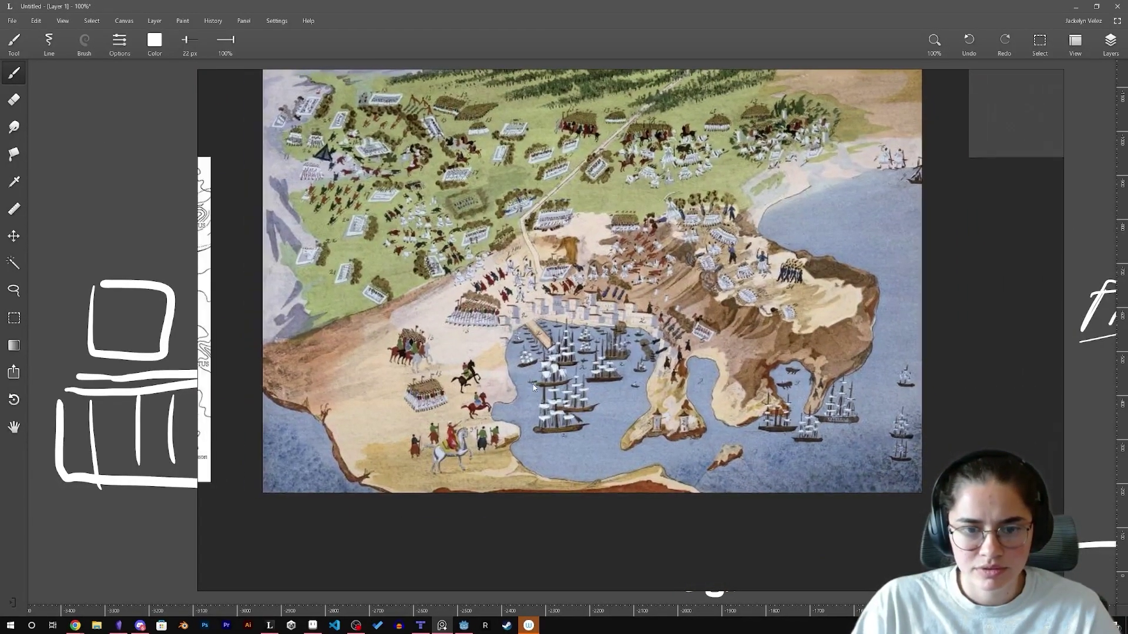
pyautogui.scroll(-2, 550, 310)
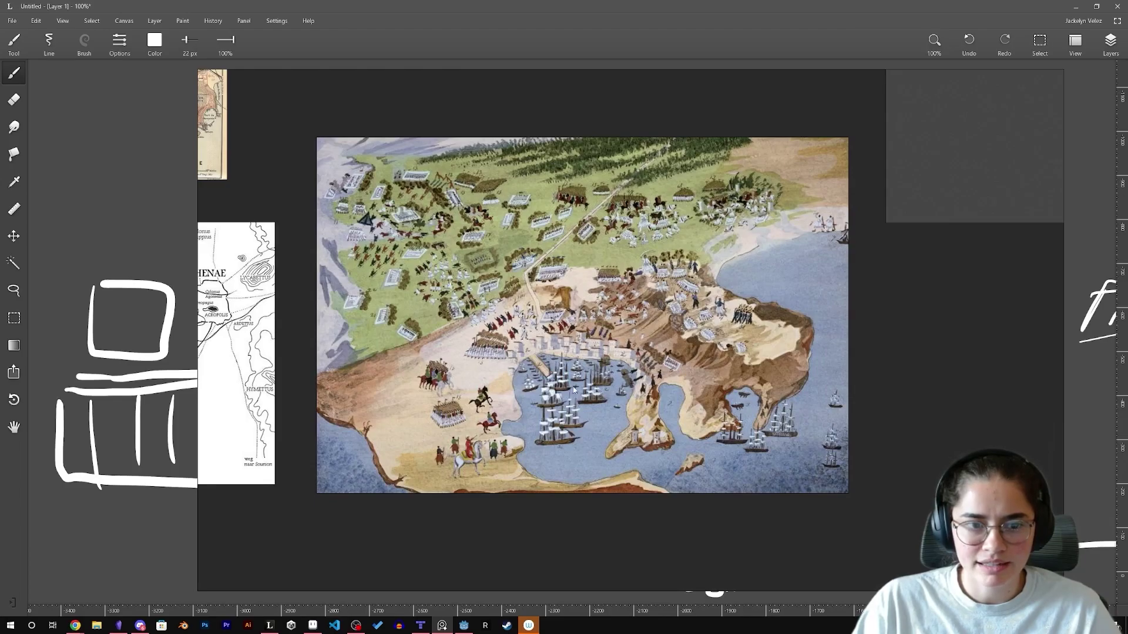
pyautogui.scroll(-4, 574, 389)
pyautogui.scroll(5, 415, 374)
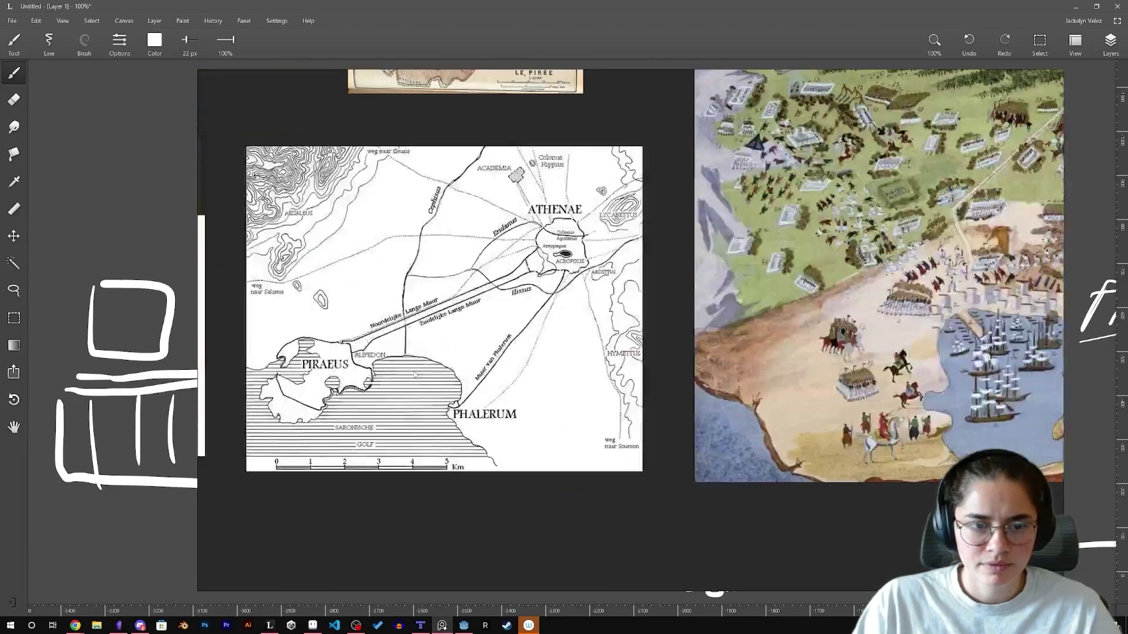
pyautogui.moveTo(415, 375); pyautogui.dragTo(546, 413, button='middle')
pyautogui.scroll(2, 546, 412)
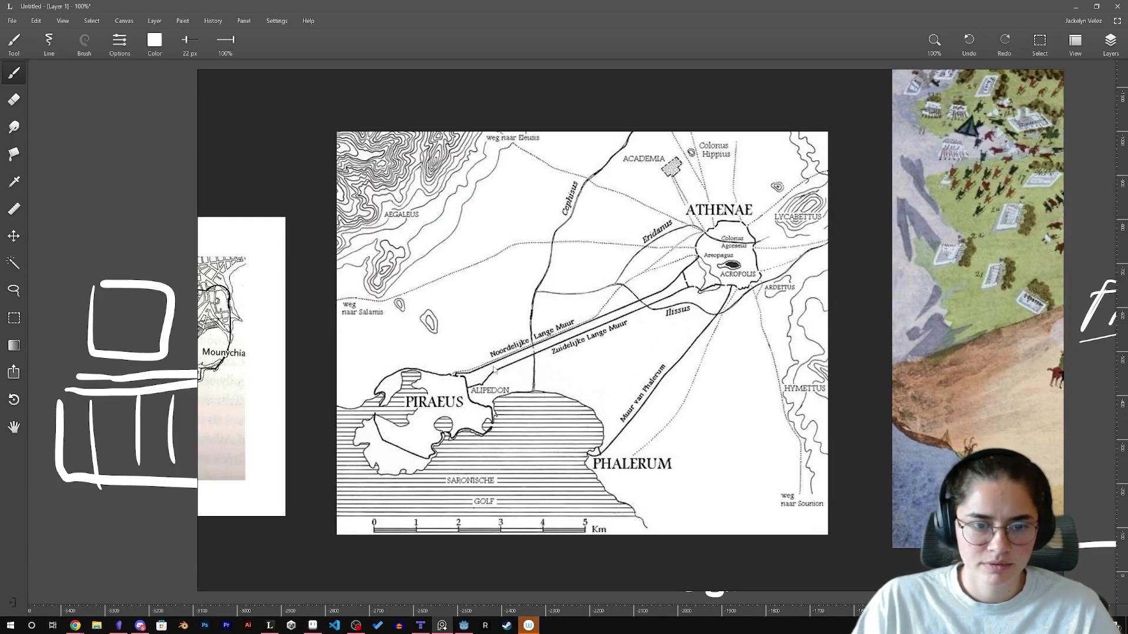
pyautogui.scroll(-2, 491, 418)
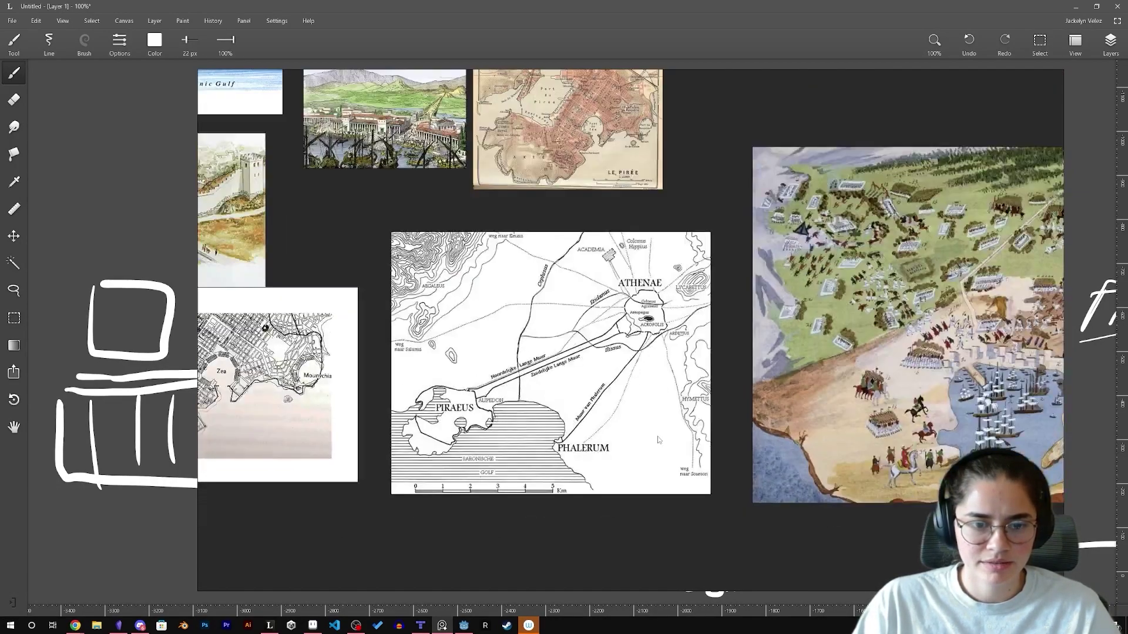
pyautogui.moveTo(666, 425); pyautogui.dragTo(519, 381, button='middle')
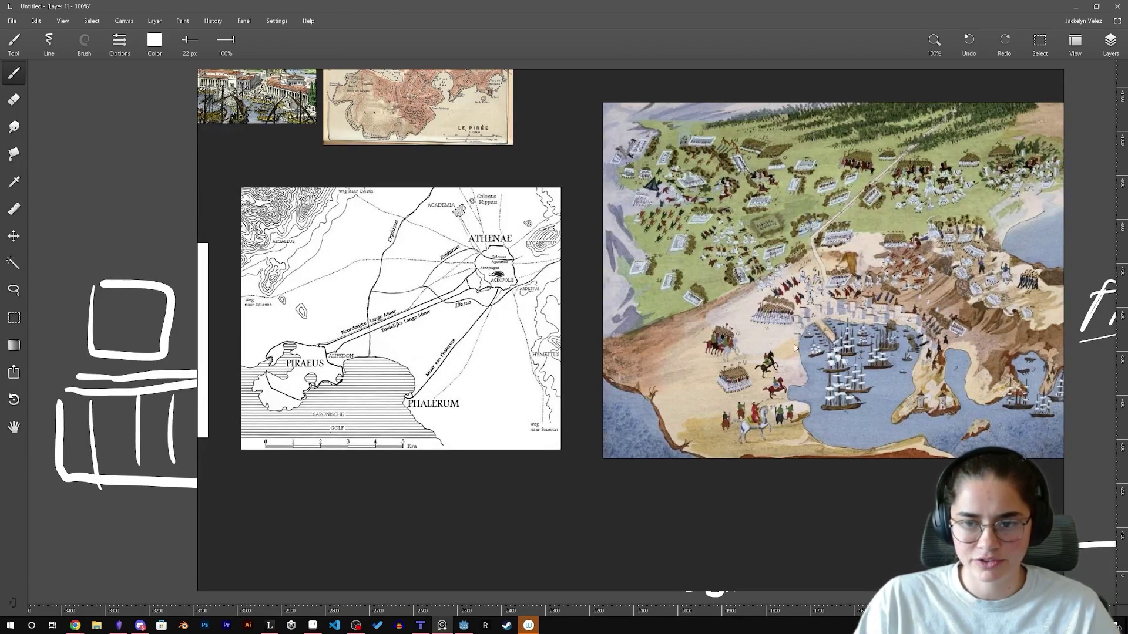
# - Examine the street map of the Kantharos, Zea and Mounychia harbours among the reference pictures
pyautogui.moveTo(425, 347); pyautogui.dragTo(545, 329, button='middle')
pyautogui.moveTo(424, 282); pyautogui.dragTo(658, 303, button='middle')
pyautogui.scroll(3, 449, 306)
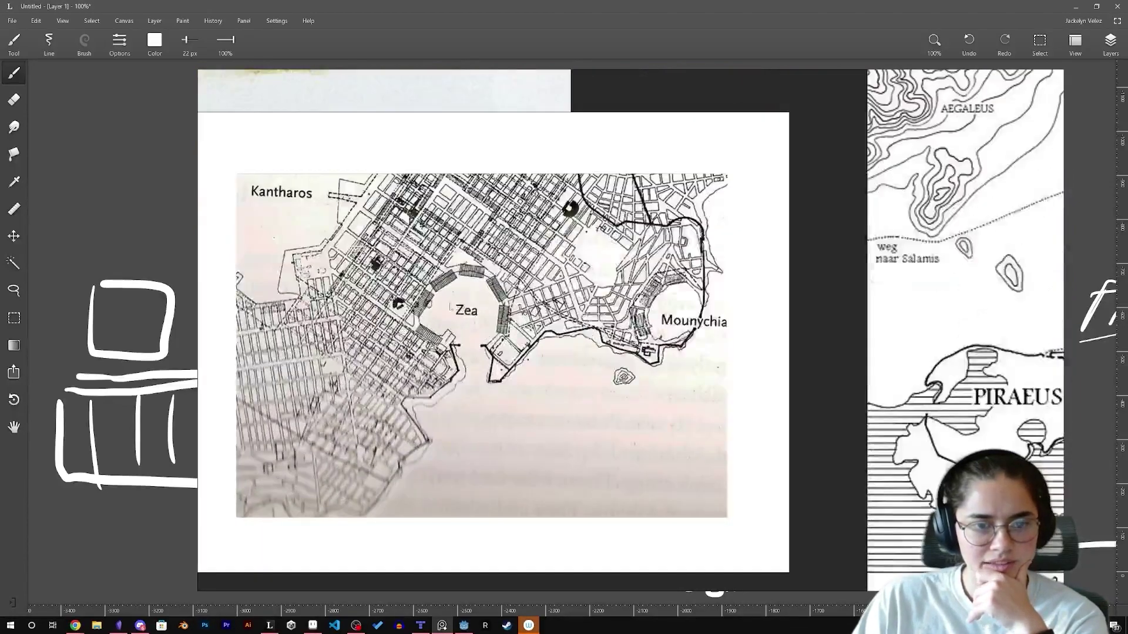
# - Examine the ancient Greek seaside paintings and the Food in Ancient Greece illustration on the reference board
pyautogui.scroll(-6, 479, 270)
pyautogui.moveTo(479, 271)
pyautogui.mouseDown(button='middle')
pyautogui.moveTo(646, 394)
pyautogui.moveTo(728, 379)
pyautogui.mouseUp(button='middle')
pyautogui.scroll(4, 550, 386)
pyautogui.moveTo(577, 373); pyautogui.dragTo(654, 335, button='middle')
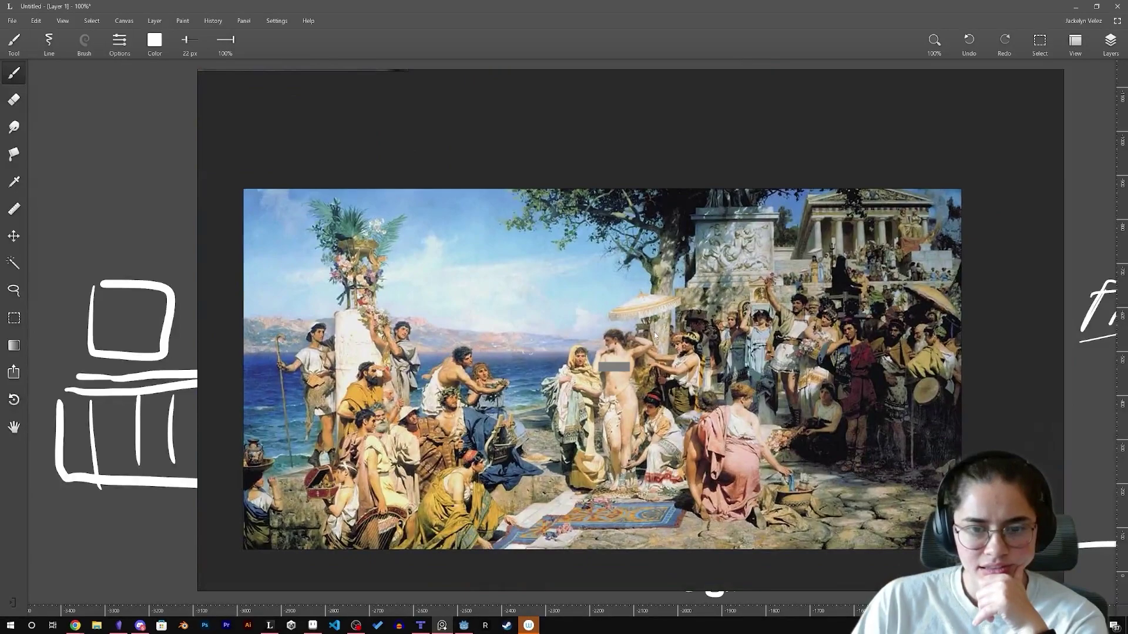
pyautogui.scroll(-1, 654, 333)
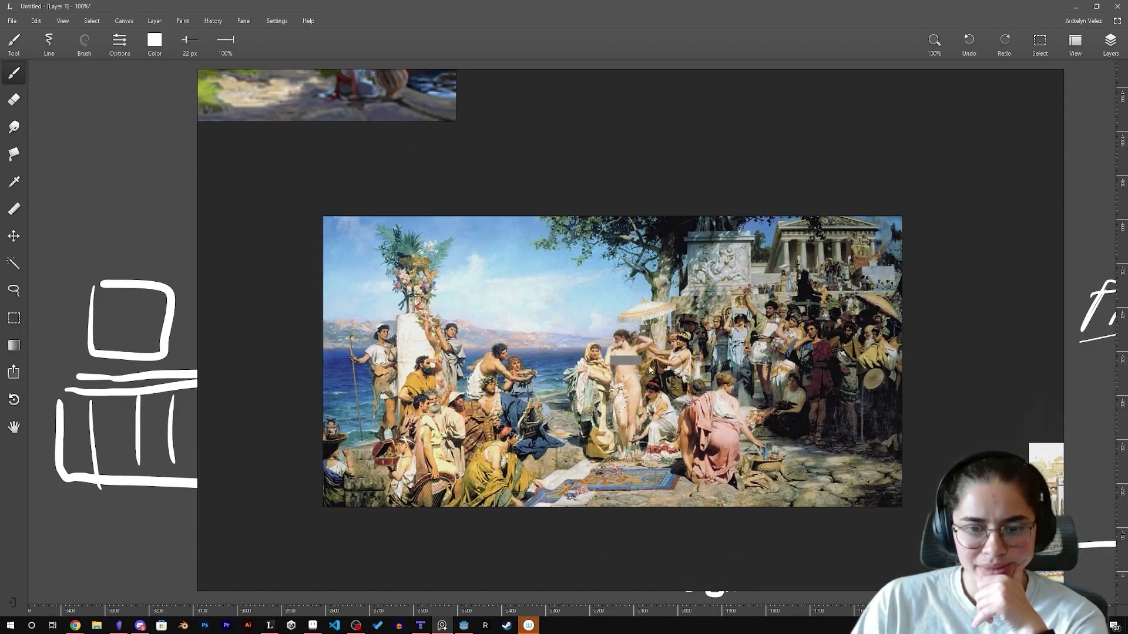
pyautogui.scroll(-2, 620, 365)
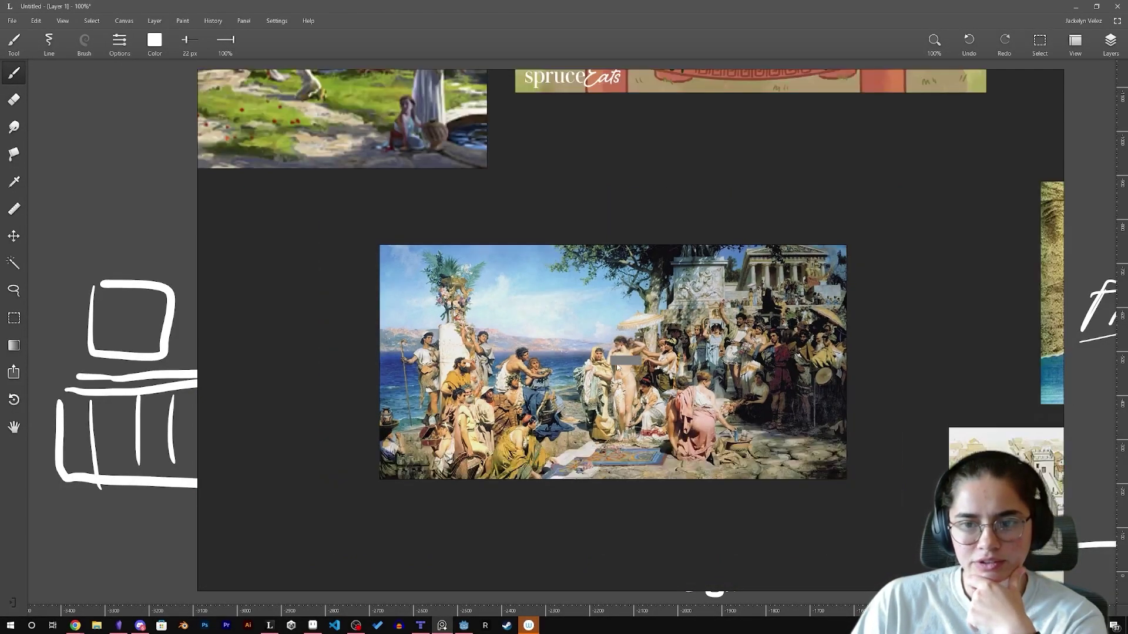
pyautogui.moveTo(703, 455); pyautogui.dragTo(817, 582, button='middle')
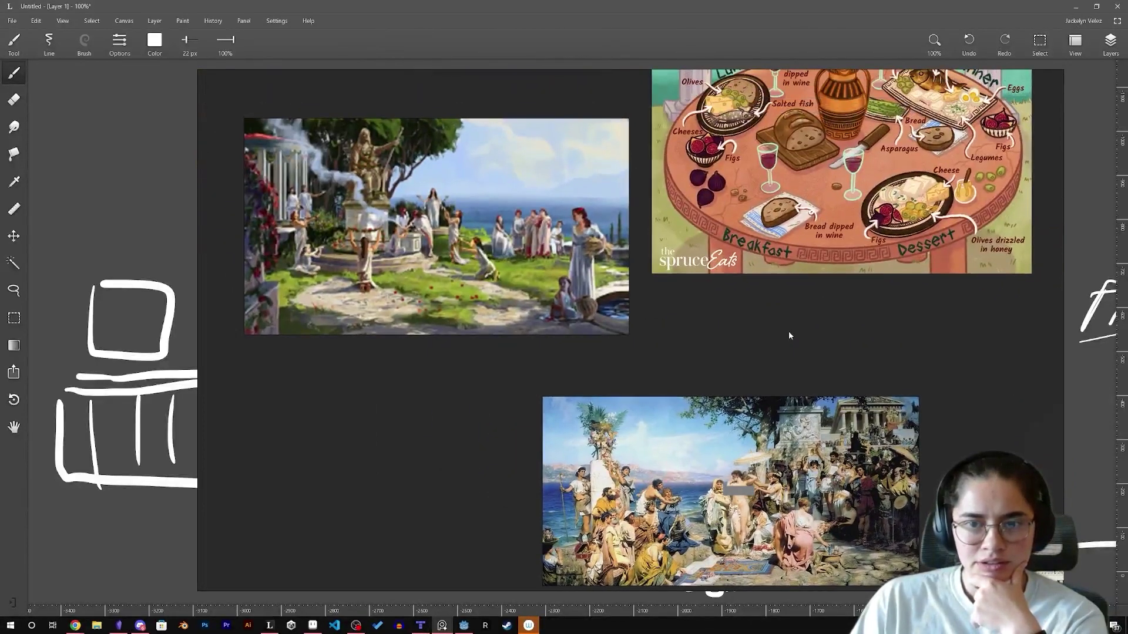
pyautogui.moveTo(883, 123); pyautogui.dragTo(741, 259, button='middle')
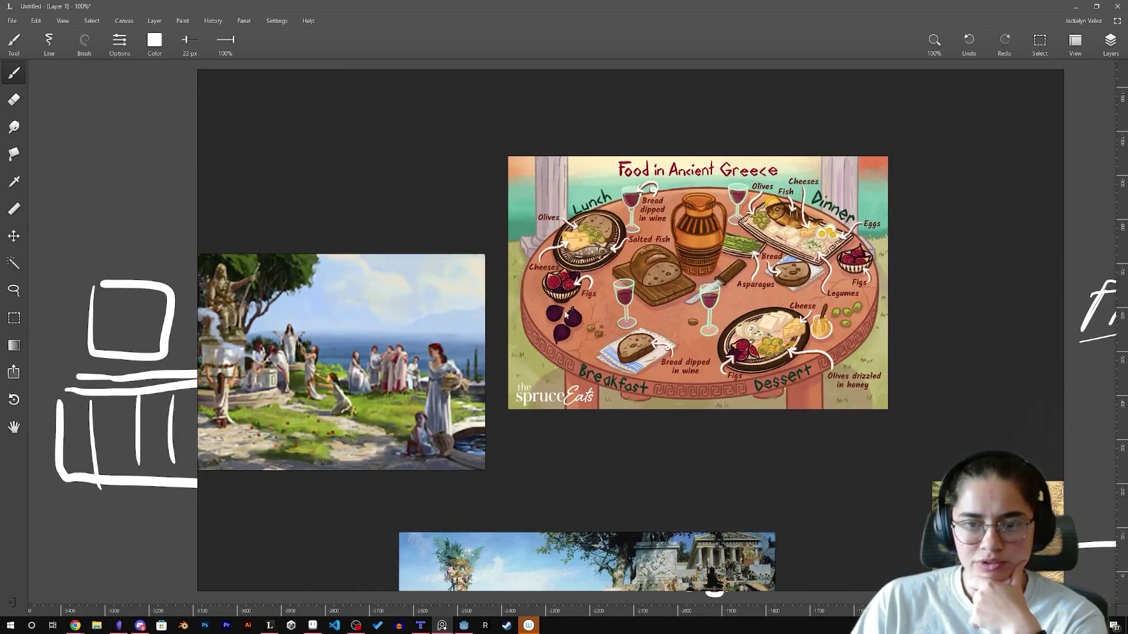
pyautogui.moveTo(566, 316); pyautogui.dragTo(669, 345, button='middle')
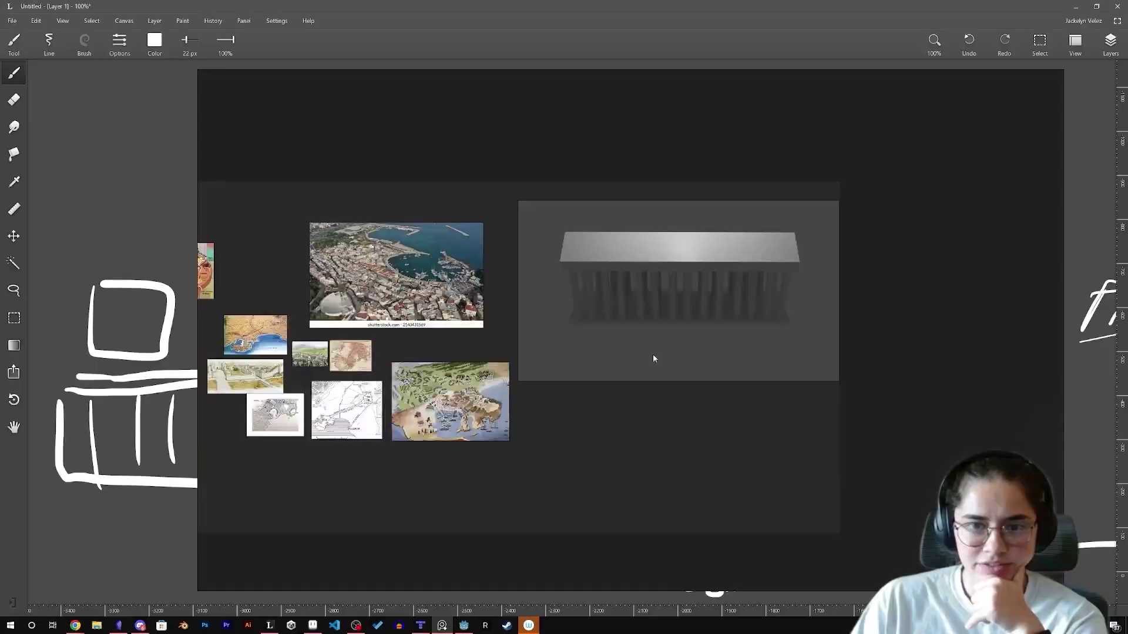
# - Examine the grey render of the long colonnaded building beside the harbour photo
pyautogui.scroll(3, 640, 355)
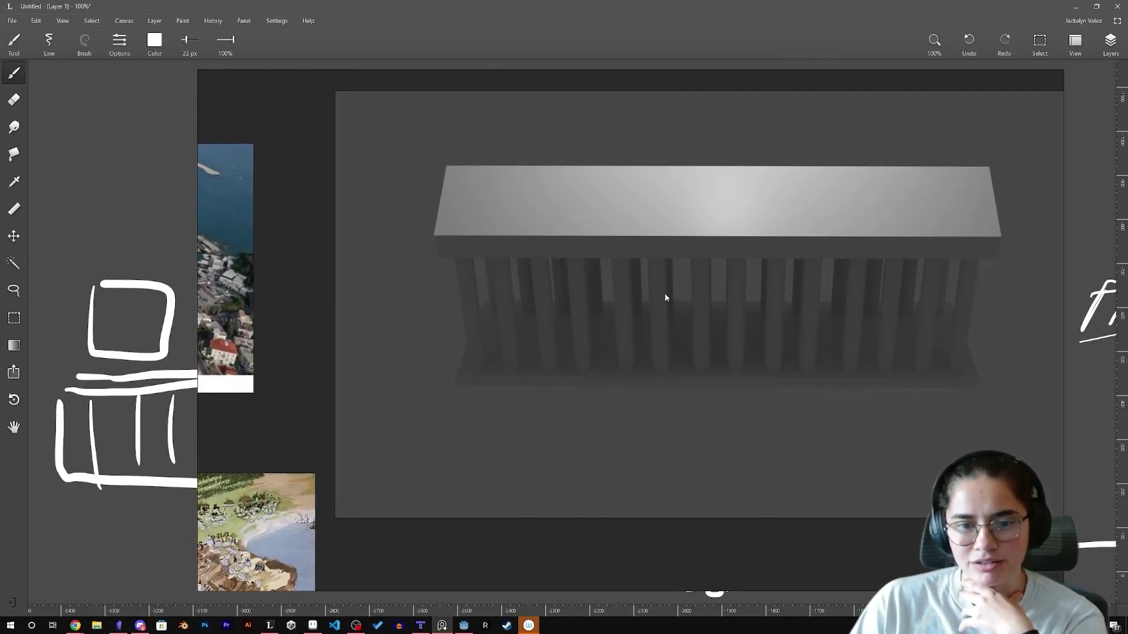
pyautogui.scroll(-3, 664, 297)
pyautogui.scroll(2, 674, 304)
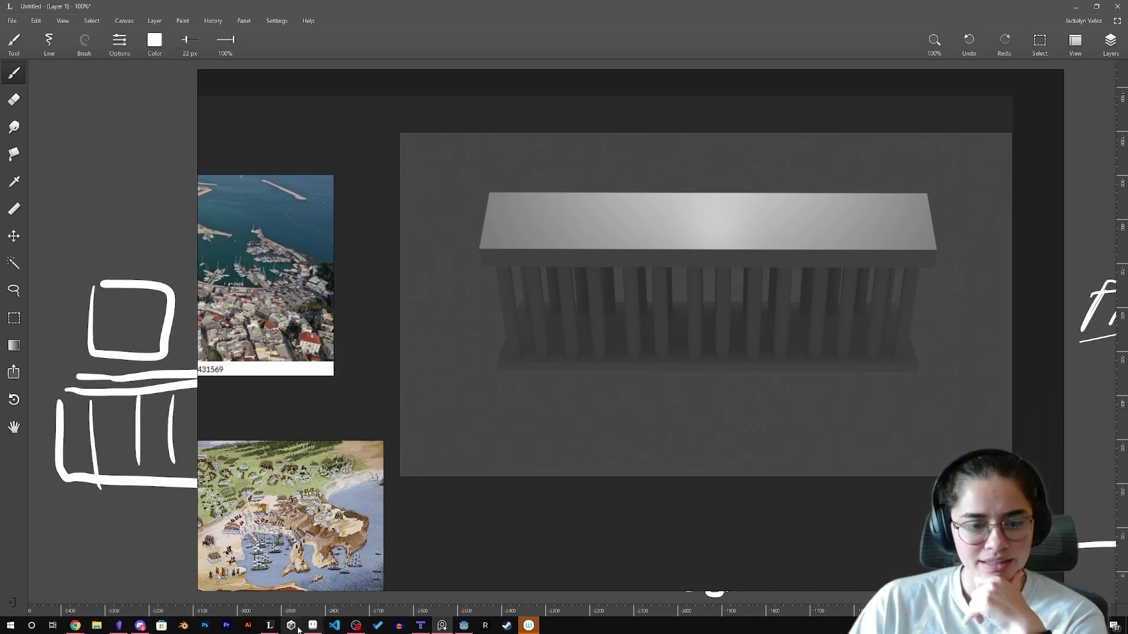
# - Switch to Godot to review the existing Piraeus scene layout, and compare it with the harbour maps in PureRef
pyautogui.click(464, 626)
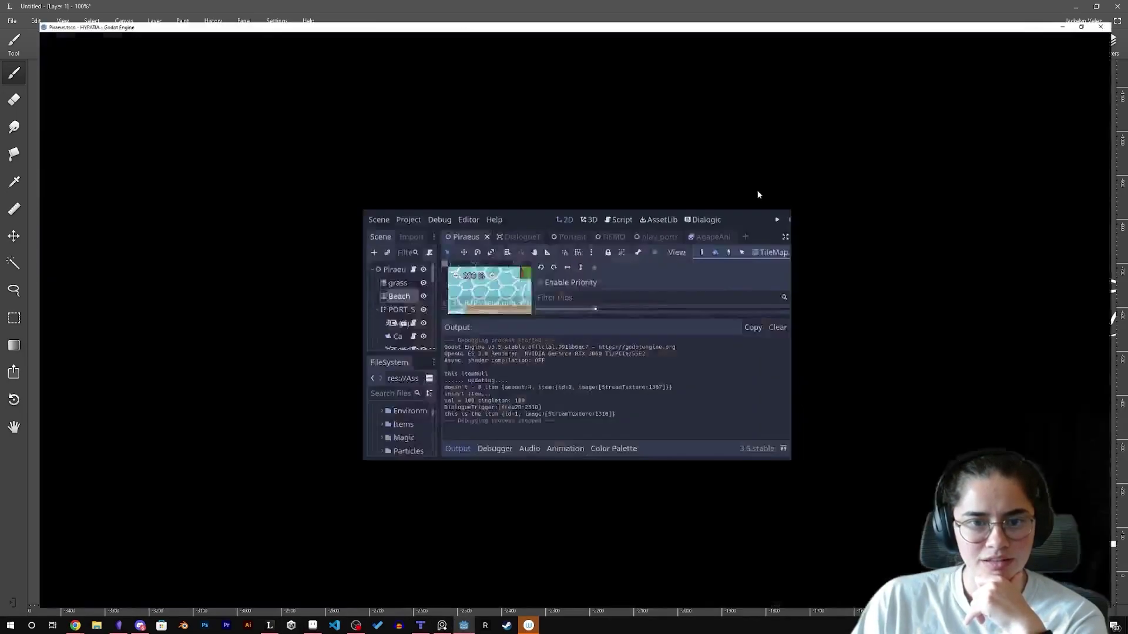
pyautogui.click(760, 189)
pyautogui.moveTo(229, 271); pyautogui.dragTo(512, 271, button='middle')
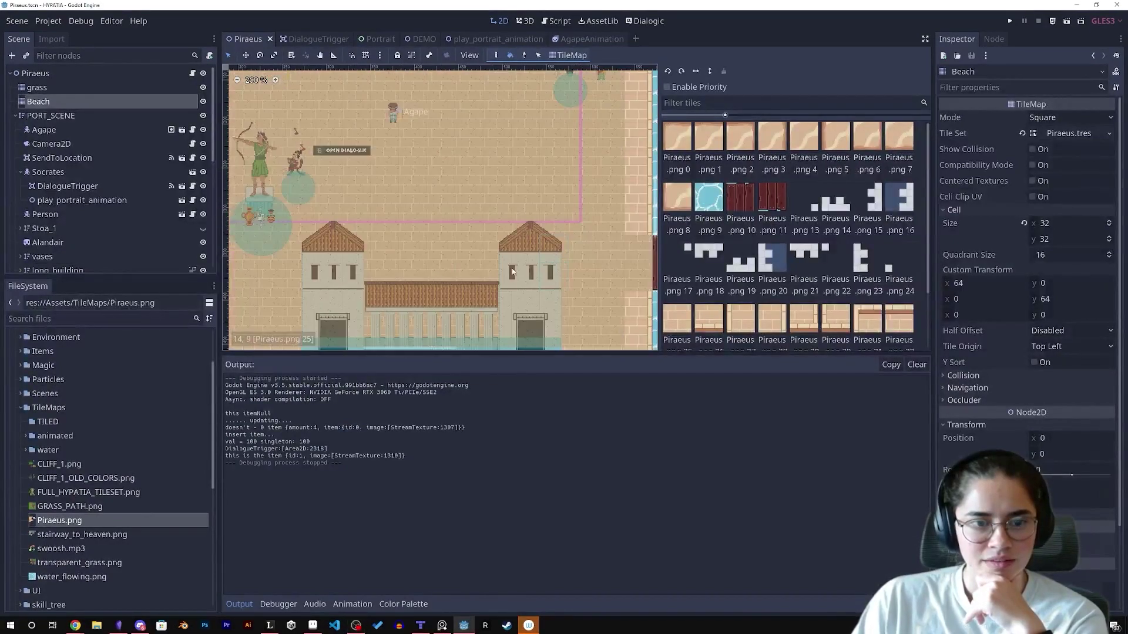
pyautogui.scroll(-3, 438, 241)
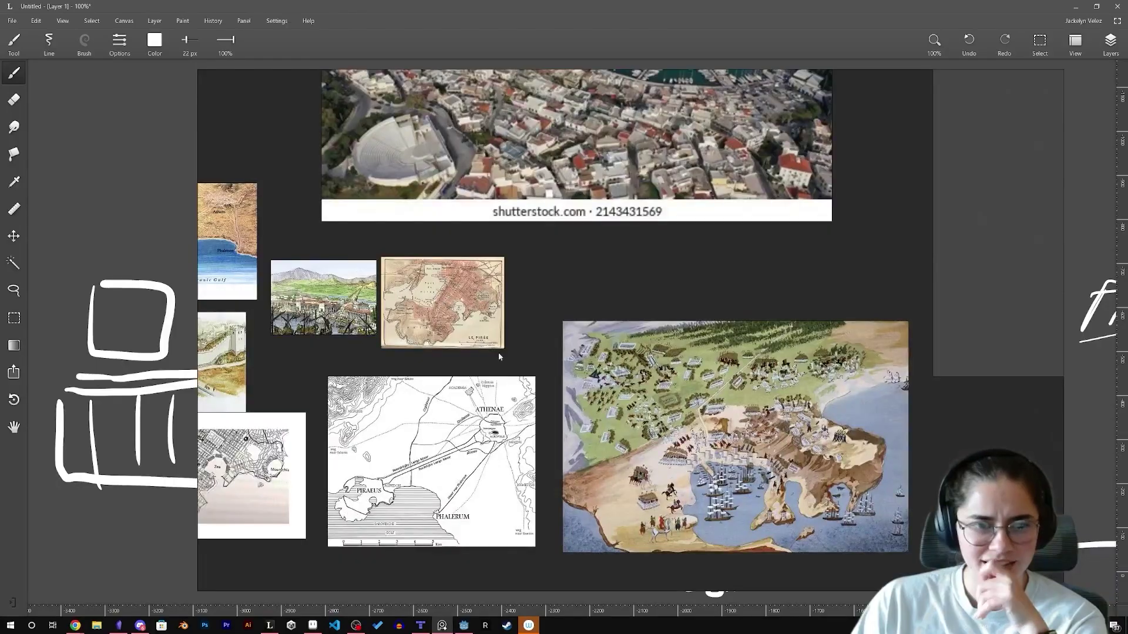
pyautogui.moveTo(358, 342); pyautogui.dragTo(554, 378, button='middle')
pyautogui.scroll(9, 447, 340)
pyautogui.scroll(2, 575, 402)
pyautogui.scroll(-2, 574, 402)
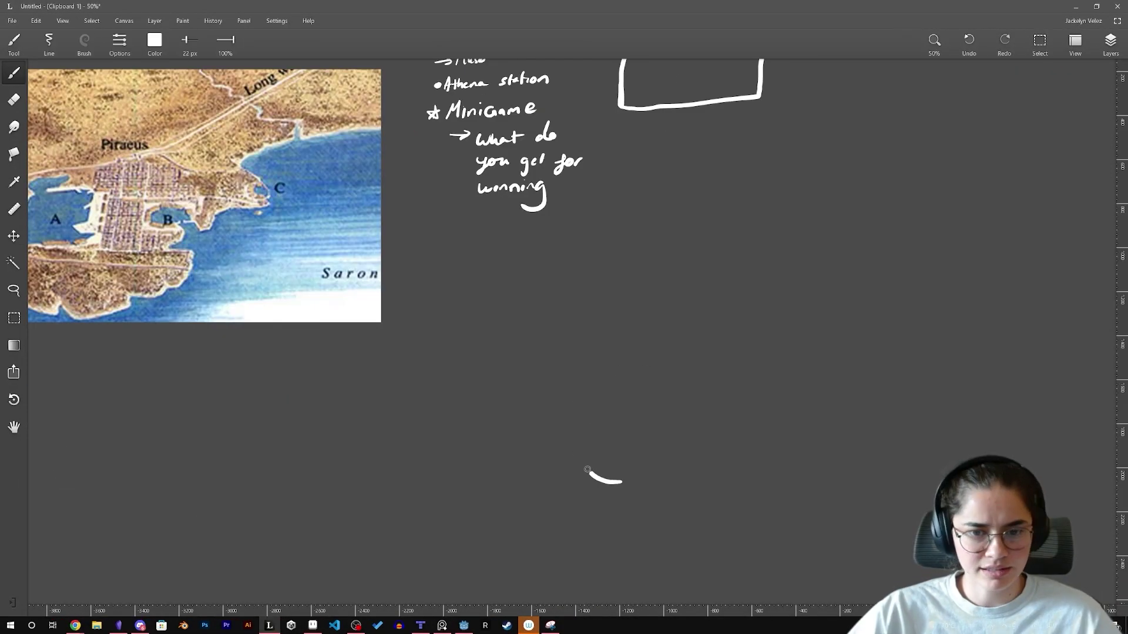
# - Sketch the Piraeus coastline and harbour layout freehand on the drawing canvas near the pasted regional map
pyautogui.moveTo(693, 403)
pyautogui.mouseDown()
pyautogui.moveTo(692, 428)
pyautogui.moveTo(679, 421)
pyautogui.moveTo(666, 335)
pyautogui.mouseUp()
pyautogui.moveTo(666, 335); pyautogui.dragTo(754, 254, button='middle')
pyautogui.moveTo(530, 269); pyautogui.dragTo(690, 282)
pyautogui.moveTo(520, 285); pyautogui.dragTo(685, 293)
pyautogui.moveTo(712, 467); pyautogui.dragTo(805, 488)
pyautogui.moveTo(801, 499); pyautogui.dragTo(797, 538)
pyautogui.moveTo(129, 563); pyautogui.dragTo(262, 481)
pyautogui.moveTo(261, 481); pyautogui.dragTo(434, 503)
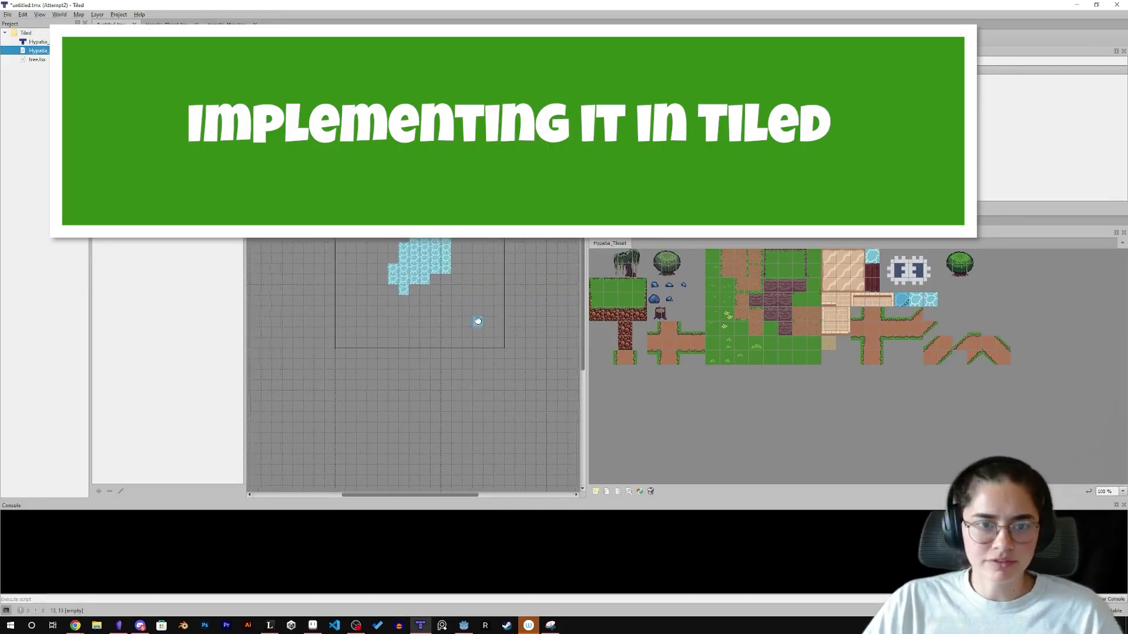
# - Switch to Tiled and lay out the Piraeus map with water, sand, brick ground and a wooden dock
pyautogui.moveTo(477, 321)
pyautogui.mouseDown()
pyautogui.moveTo(438, 345)
pyautogui.moveTo(282, 294)
pyautogui.mouseUp()
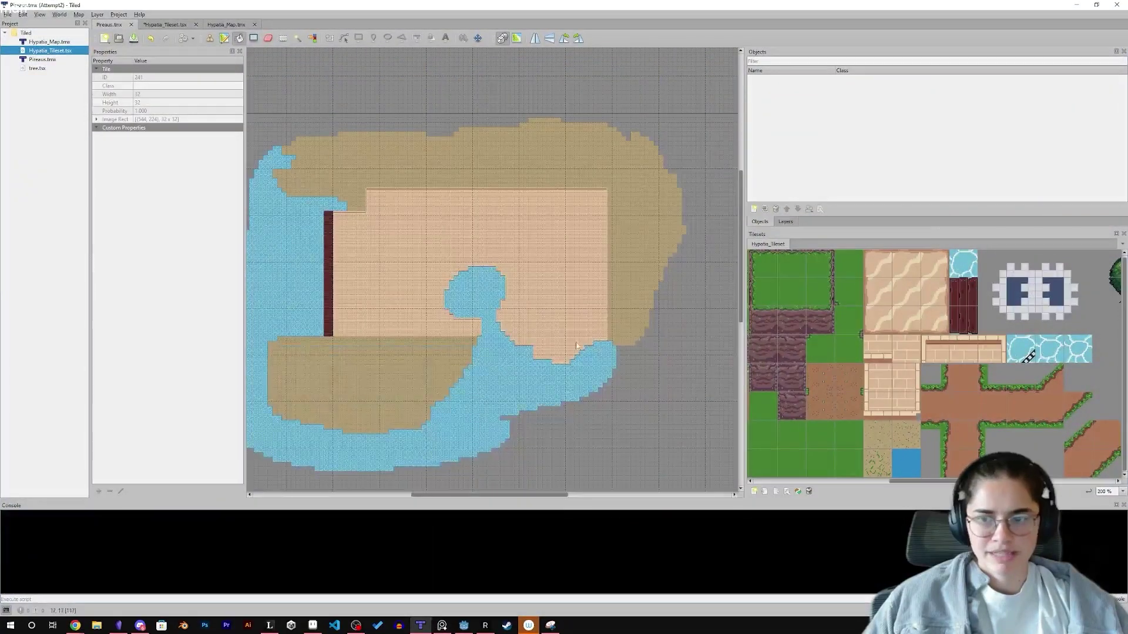
pyautogui.click(224, 39)
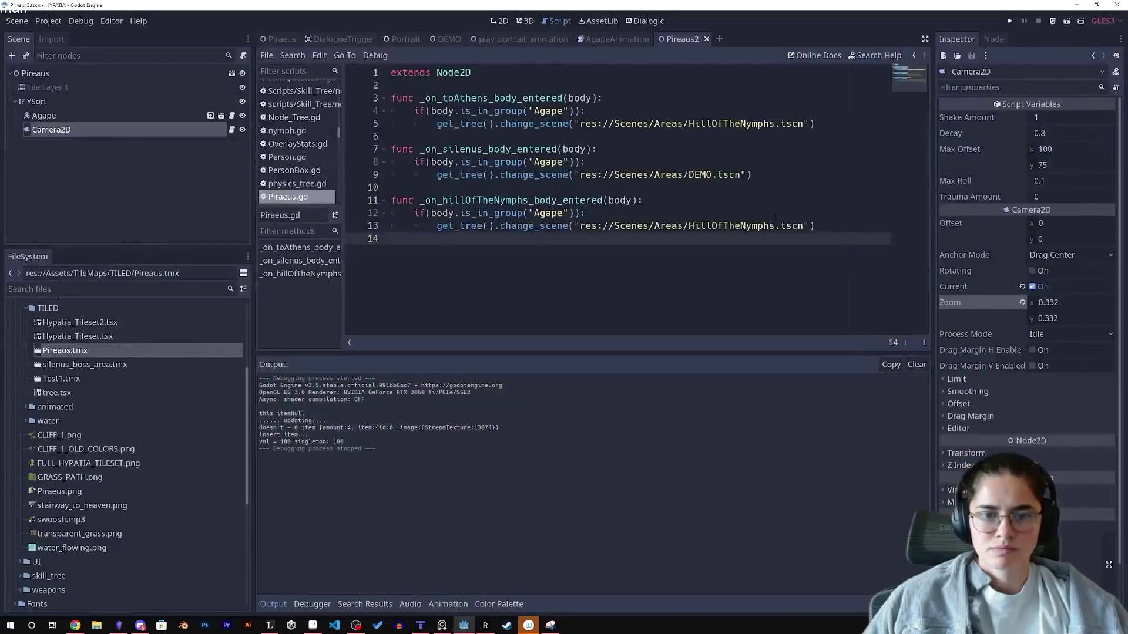
# - Switch to Godot, run the Piraeus scene built from the Tiled map and walk Agape up and to the left
pyautogui.click(1065, 22)
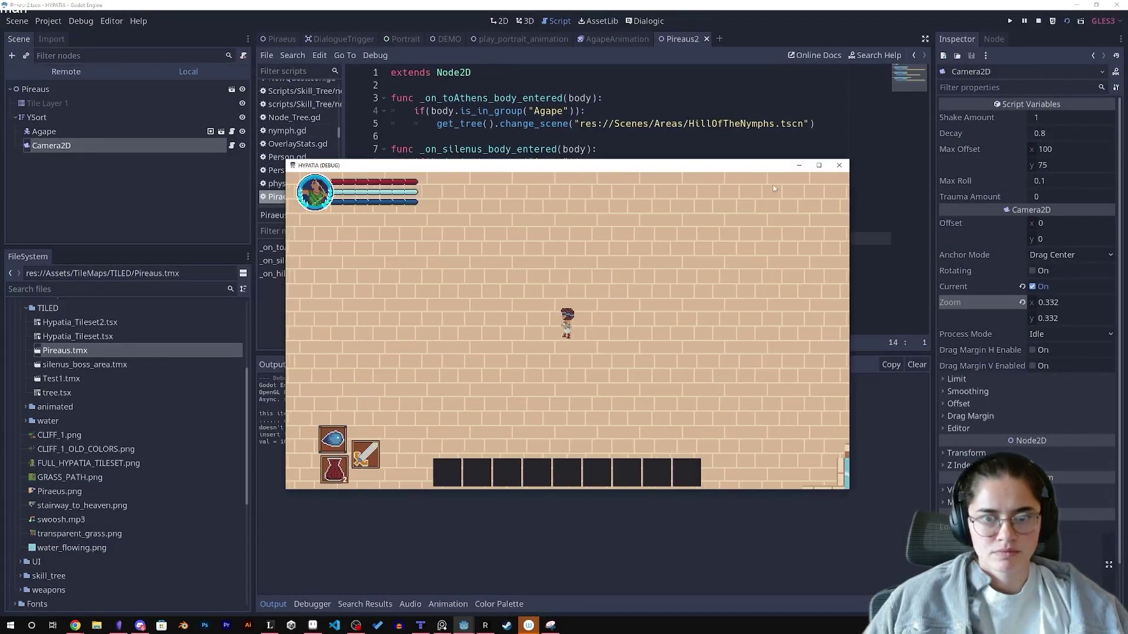
pyautogui.press('w')
pyautogui.press('a')
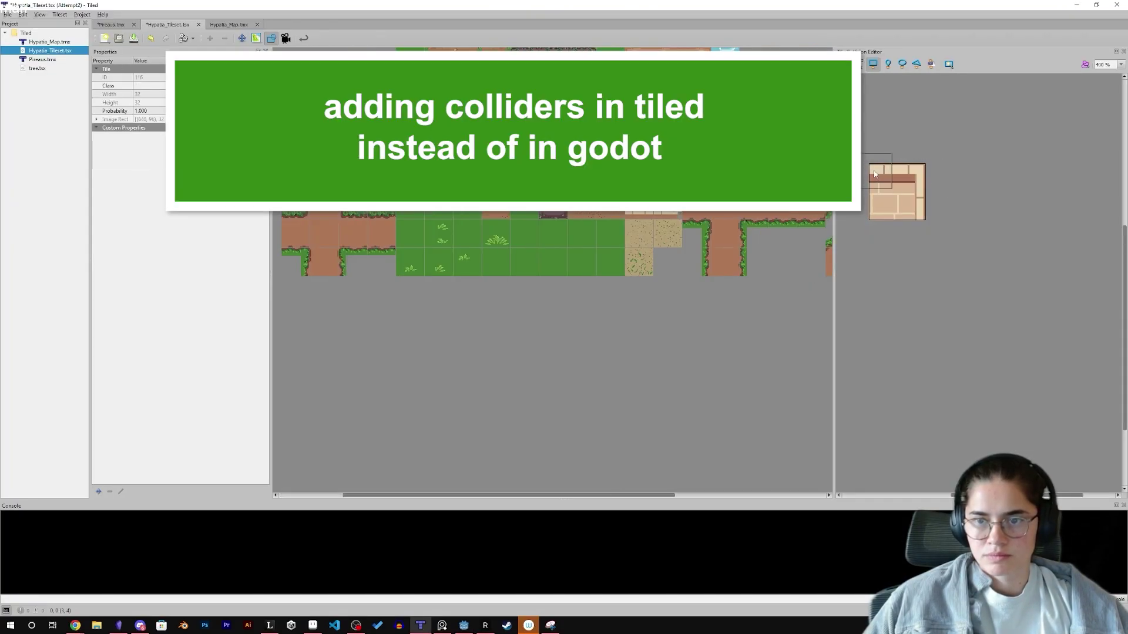
# - Switch to Tiled and add rectangular collision shapes to the brick edge tiles in the Hypatia tileset
pyautogui.click(639, 176)
pyautogui.click(668, 205)
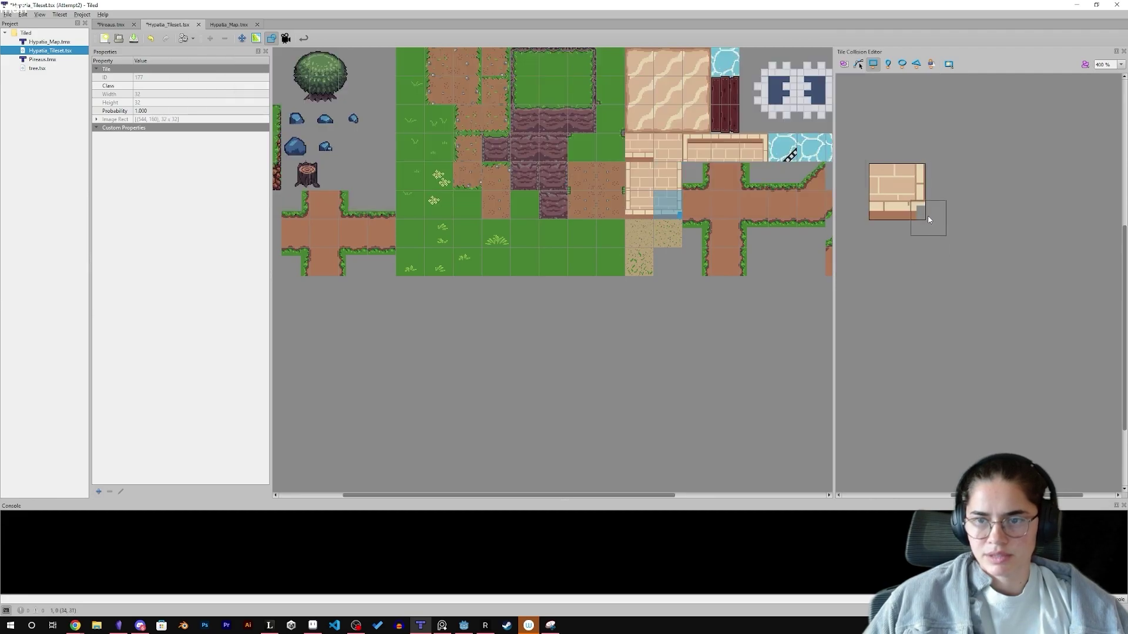
pyautogui.moveTo(917, 164); pyautogui.dragTo(926, 221)
pyautogui.click(639, 205)
pyautogui.moveTo(865, 202); pyautogui.dragTo(926, 222)
pyautogui.click(639, 148)
pyautogui.moveTo(867, 163)
pyautogui.mouseDown()
pyautogui.moveTo(876, 221)
pyautogui.moveTo(926, 219)
pyautogui.mouseUp()
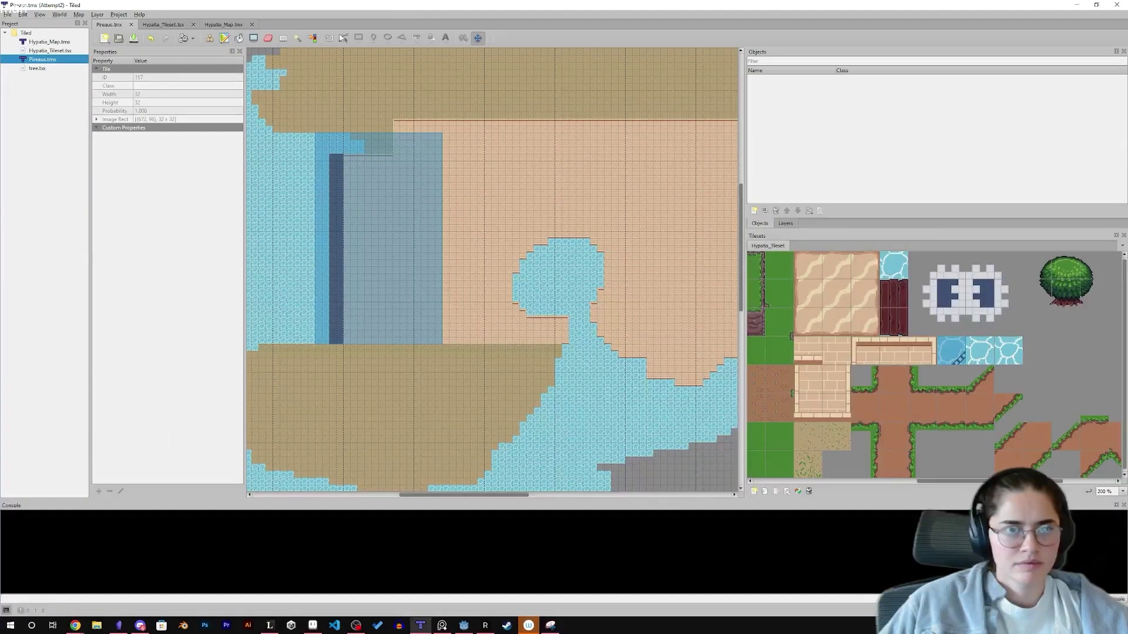
# - Shrink the Piraeus map by deleting the rectangular area covering the wooden dock and adjoining brick ground, and pick a brick ledge tile
pyautogui.moveTo(436, 210); pyautogui.dragTo(425, 201)
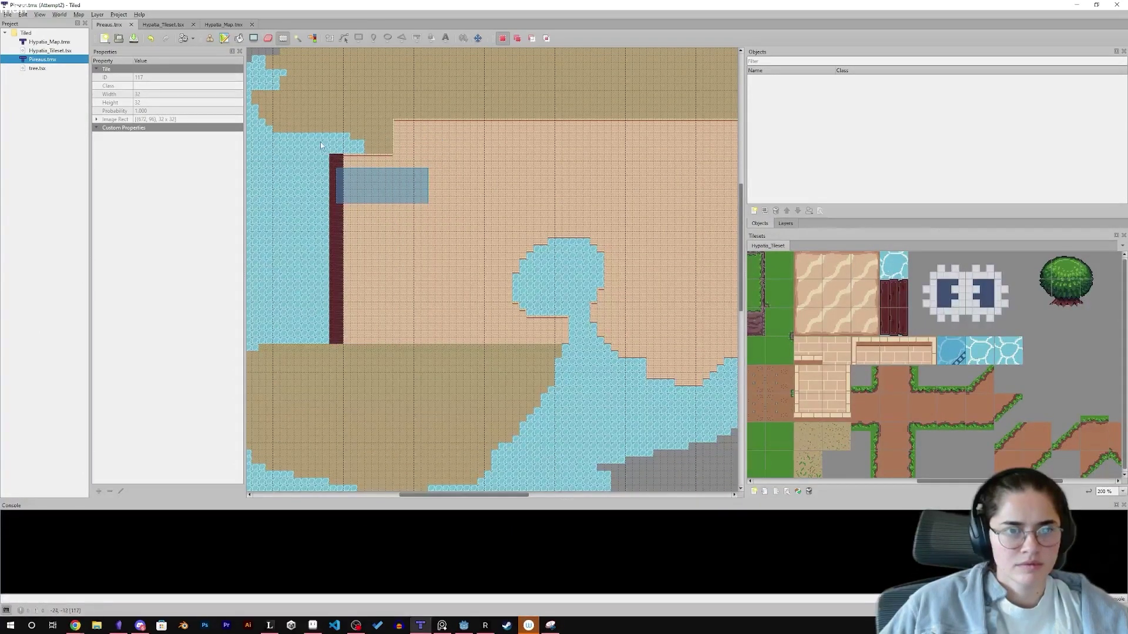
pyautogui.moveTo(320, 142); pyautogui.dragTo(452, 334)
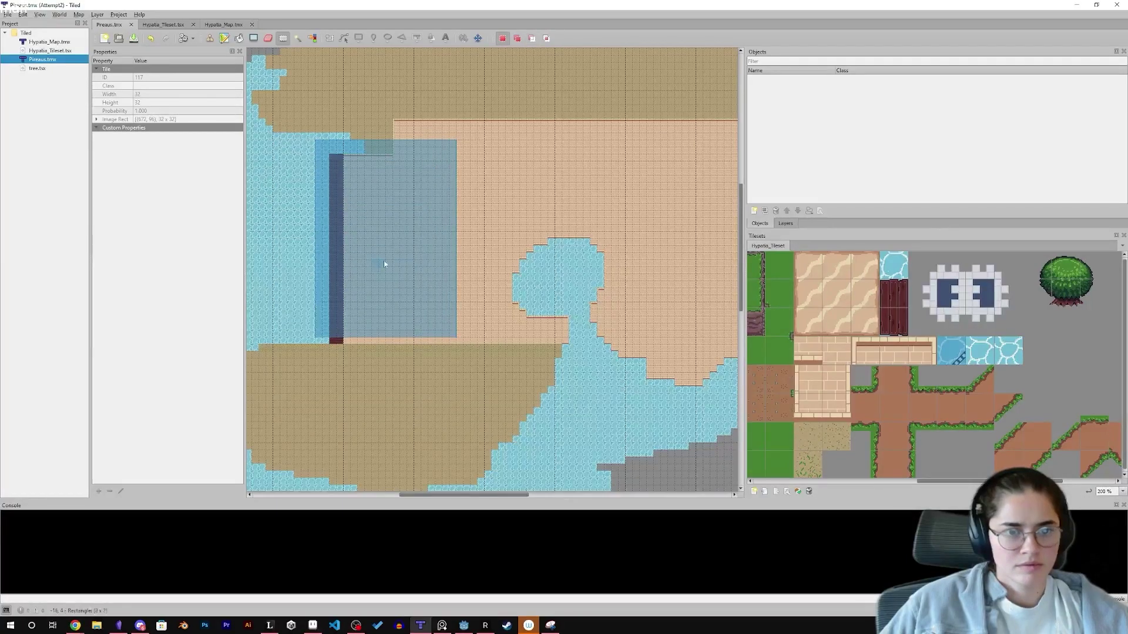
pyautogui.press('Delete')
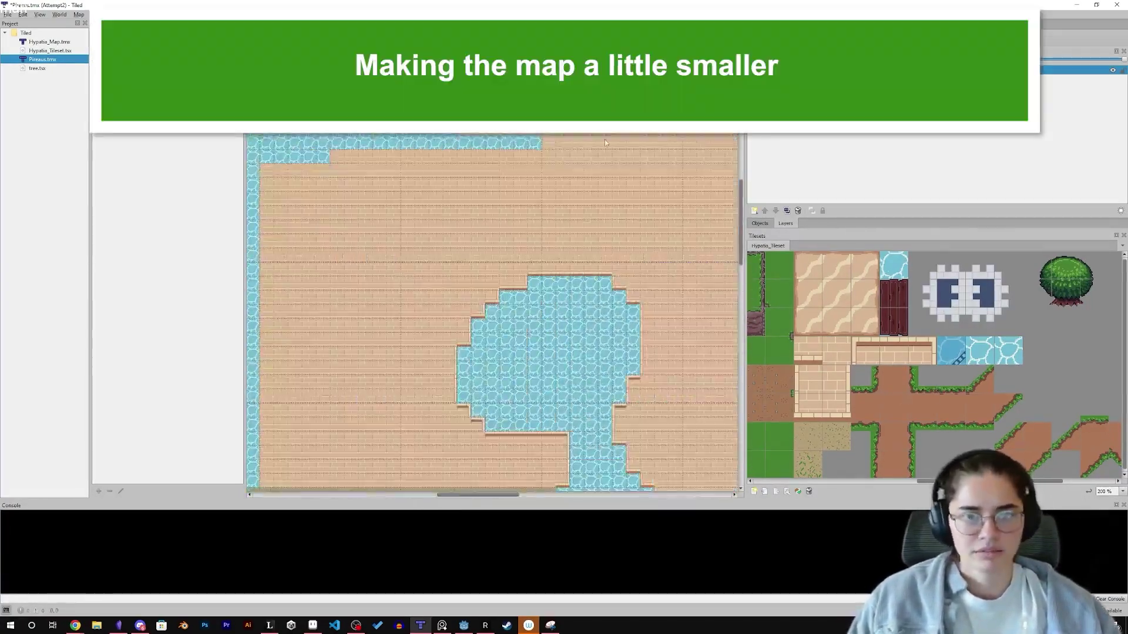
pyautogui.click(922, 351)
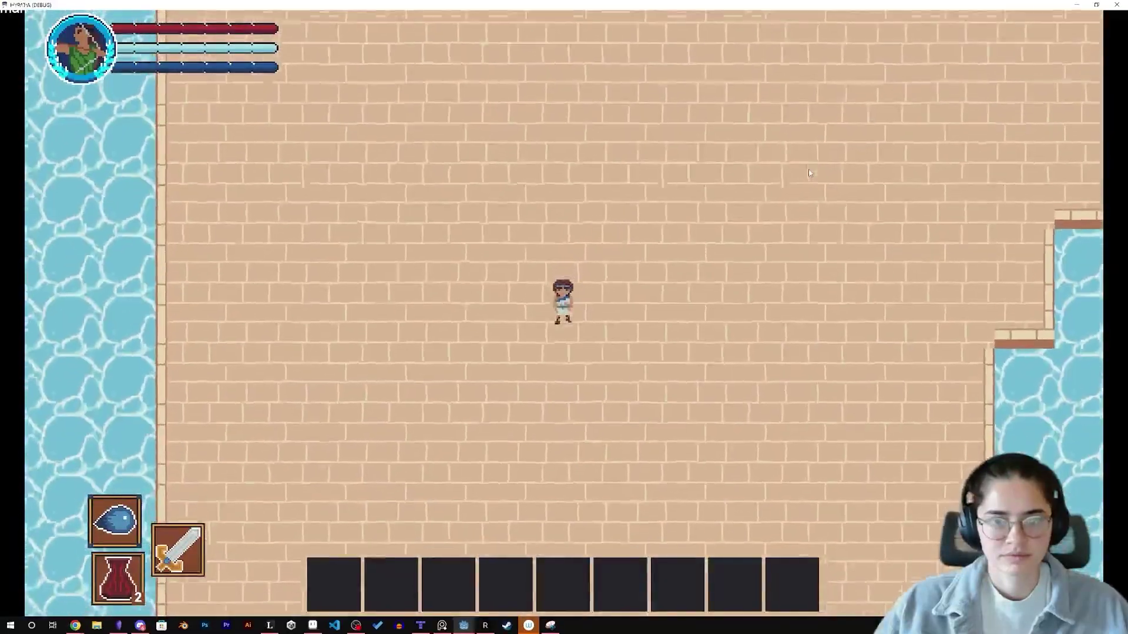
# - Walk Agape down and to the right along the brick ground in the running game to test the smaller map
pyautogui.press('s')
pyautogui.press('d')
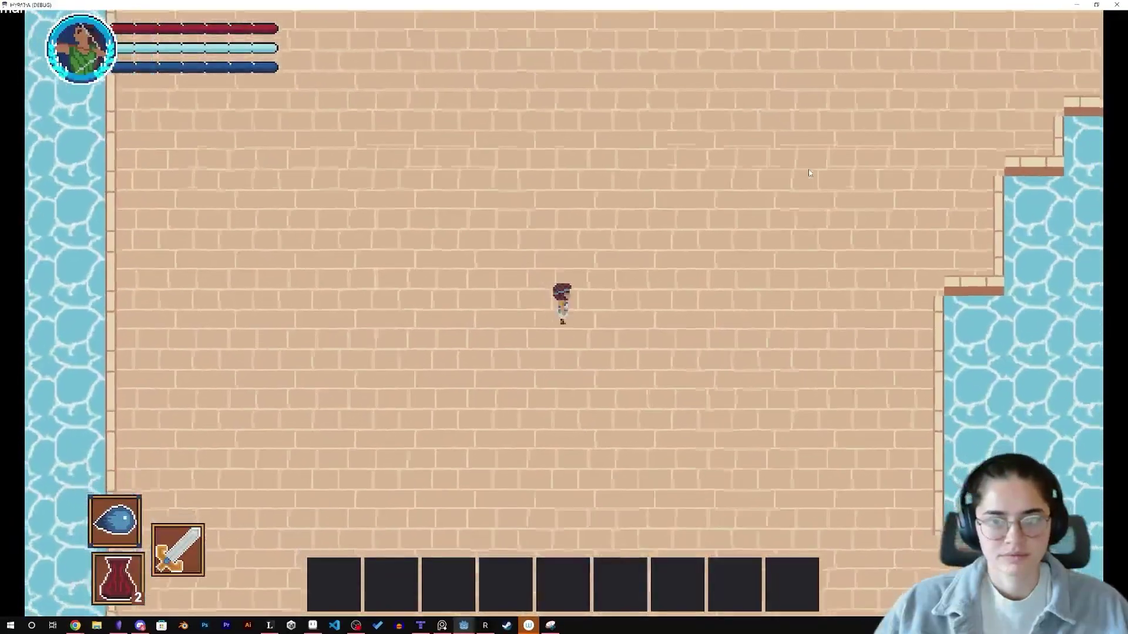
pyautogui.press('s')
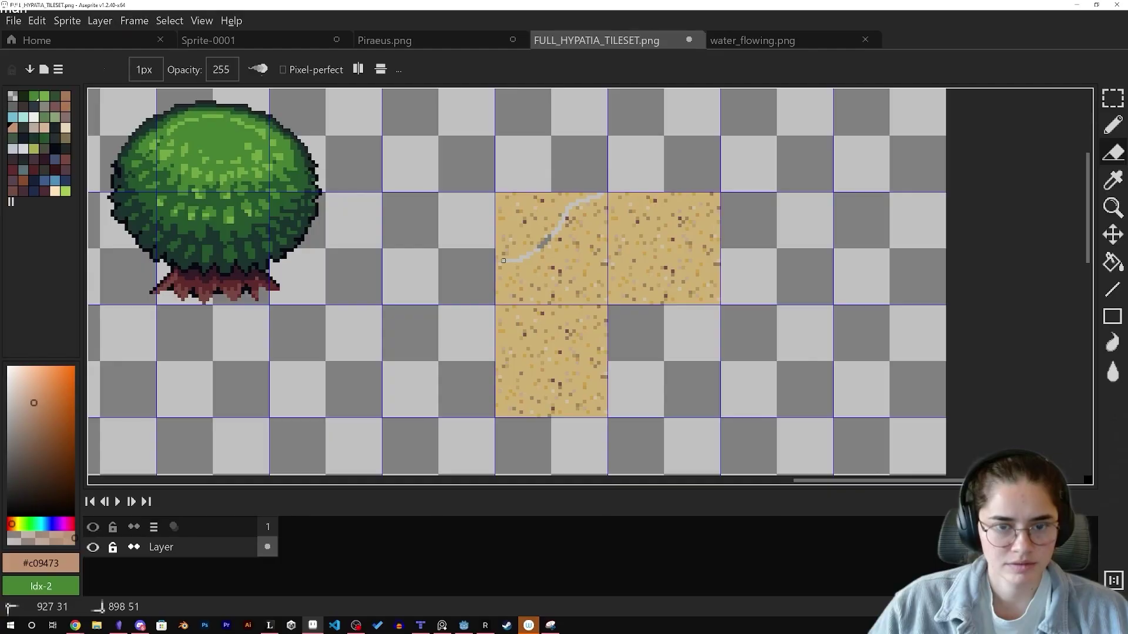
# - In Aseprite, duplicate the sand mound in the tileset and flip the copy vertically beneath it to form a rounded diamond
pyautogui.scroll(-5, 590, 176)
pyautogui.scroll(2, 533, 210)
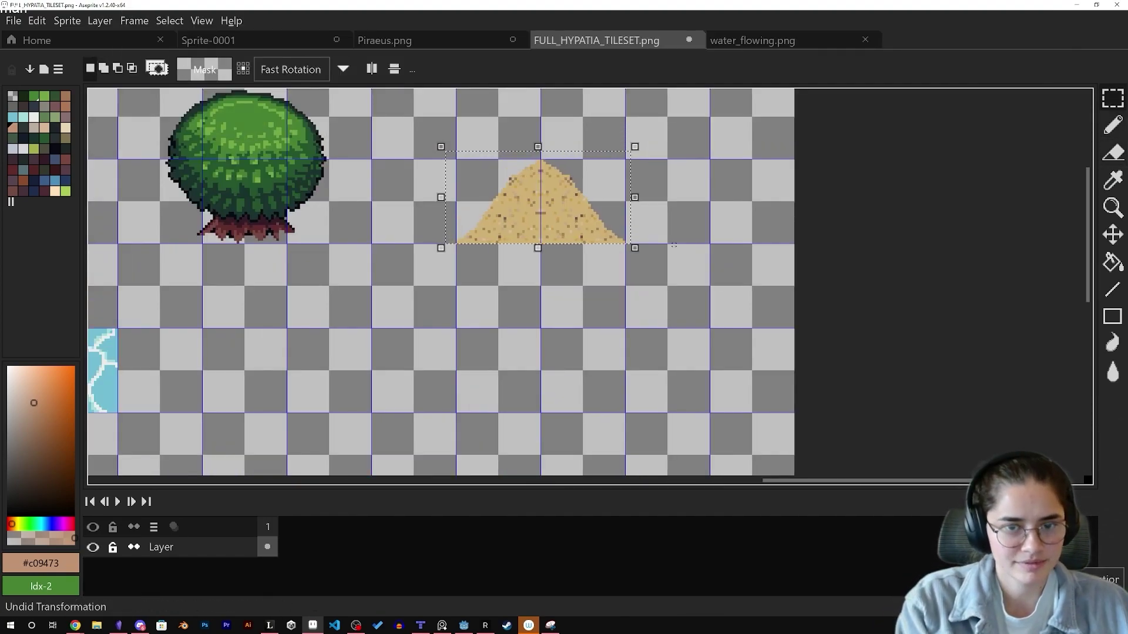
pyautogui.hotkey('shift', 'v')
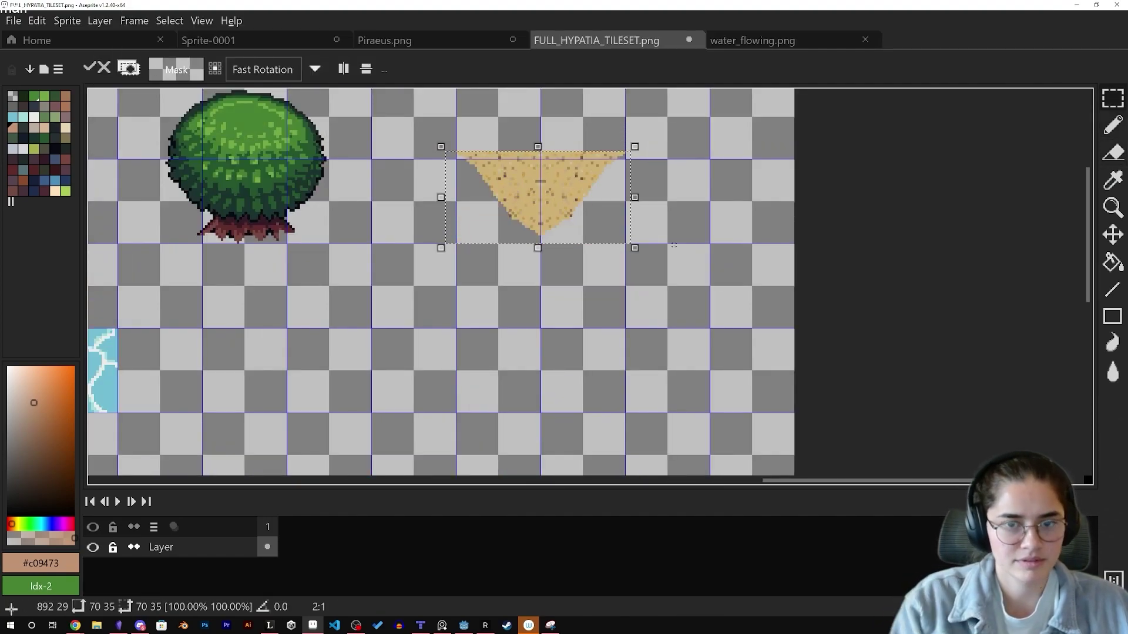
pyautogui.hotkey('shift', 'v')
pyautogui.keyDown('ctrl'); pyautogui.moveTo(551, 197); pyautogui.dragTo(537, 307); pyautogui.keyUp('ctrl')
pyautogui.hotkey('shift', 'v')
pyautogui.scroll(-2, 546, 317)
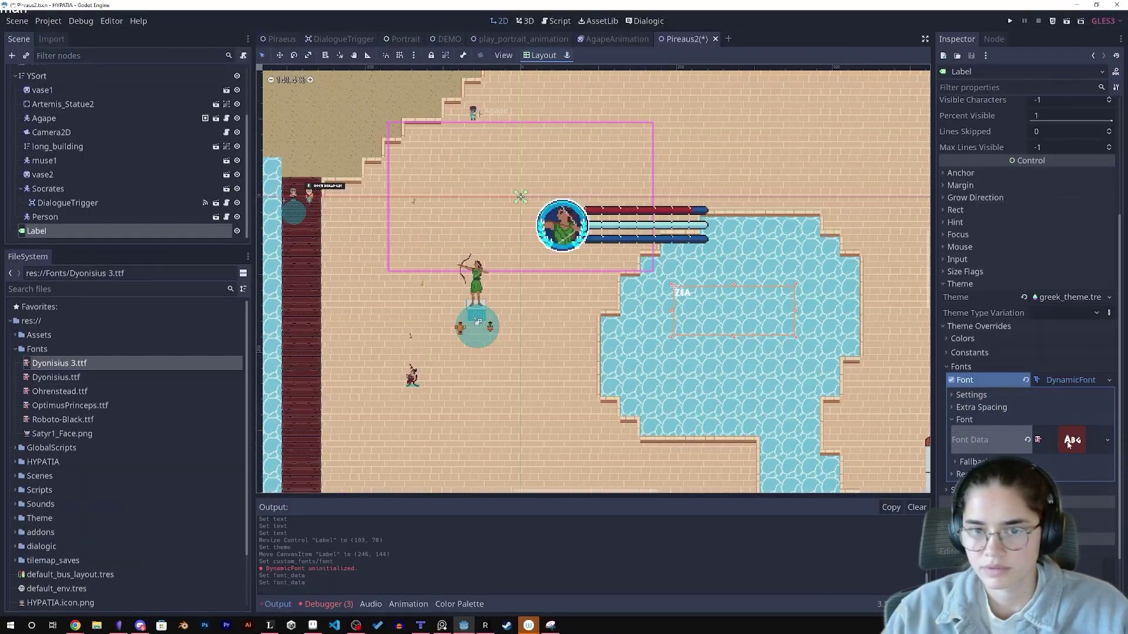
# - Switch to Godot, set the ZEA label's font size to 79 and place the label over the harbour water
pyautogui.moveTo(712, 327); pyautogui.dragTo(733, 338)
pyautogui.click(955, 210)
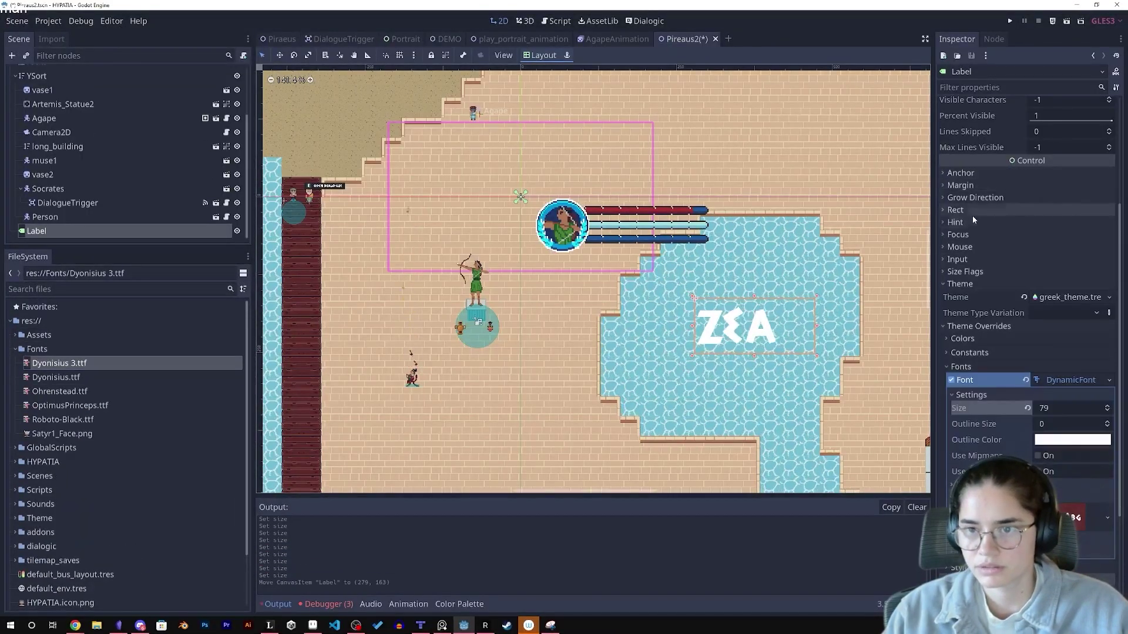
pyautogui.click(1024, 318)
pyautogui.scroll(-5, 1028, 353)
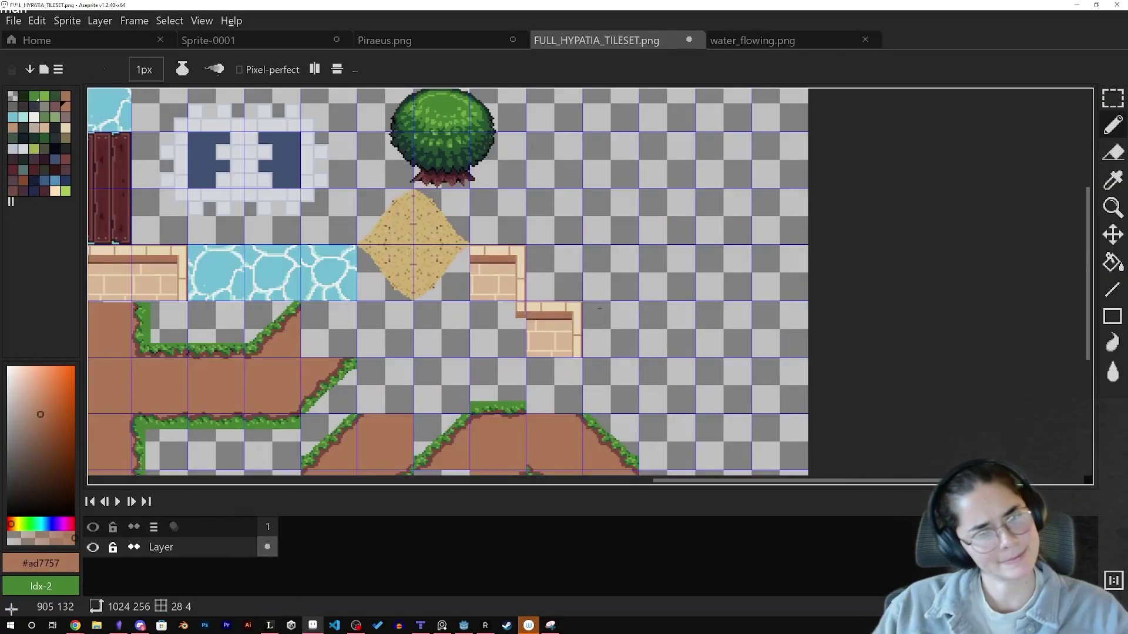
# - Switch to Aseprite and draw the overhanging ledge corners on the brick edge tiles using the sampled brick colours
pyautogui.scroll(8, 518, 312)
pyautogui.keyDown('alt'); pyautogui.click(534, 270); pyautogui.keyUp('alt')
pyautogui.press('m')
pyautogui.scroll(-8, 542, 265)
pyautogui.moveTo(702, 299)
pyautogui.mouseDown()
pyautogui.moveTo(612, 312)
pyautogui.moveTo(703, 299)
pyautogui.mouseUp()
pyautogui.scroll(6, 702, 299)
pyautogui.moveTo(709, 264)
pyautogui.mouseDown()
pyautogui.moveTo(693, 211)
pyautogui.moveTo(682, 220)
pyautogui.mouseUp()
pyautogui.press('l')
pyautogui.scroll(-6, 676, 346)
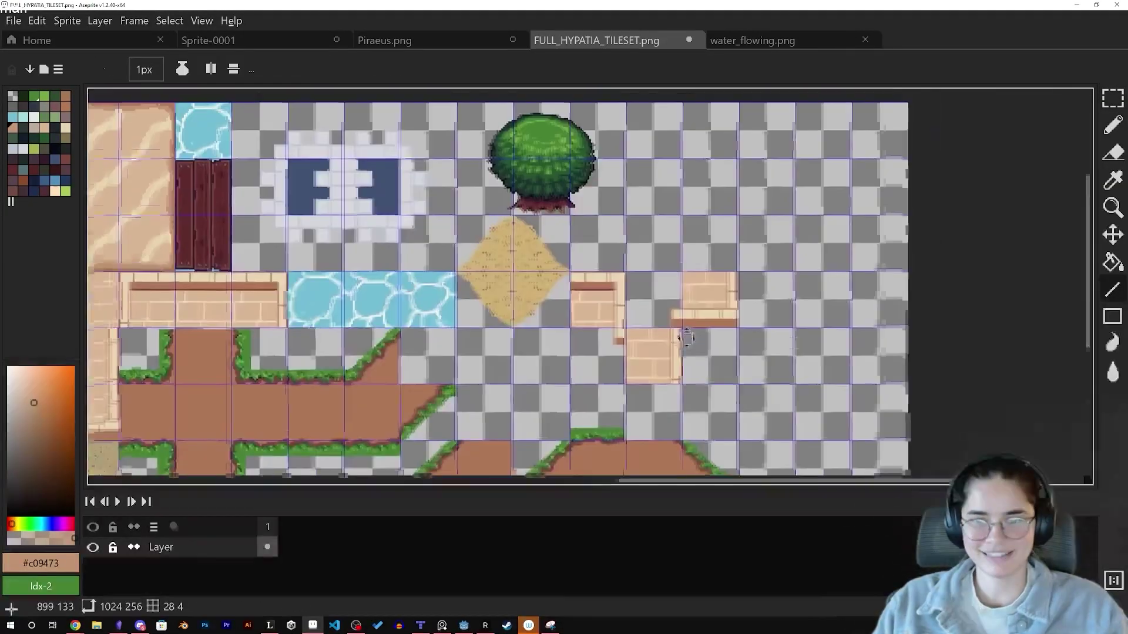
# - Cut out the 11 by 13 px ledge corner from the upper brick tile and move it as a separate piece
pyautogui.scroll(6, 648, 355)
pyautogui.press('m')
pyautogui.moveTo(471, 340); pyautogui.dragTo(386, 383)
pyautogui.hotkey('ctrl', 'd')
pyautogui.moveTo(523, 343); pyautogui.dragTo(597, 276, button='middle')
pyautogui.scroll(-3, 597, 276)
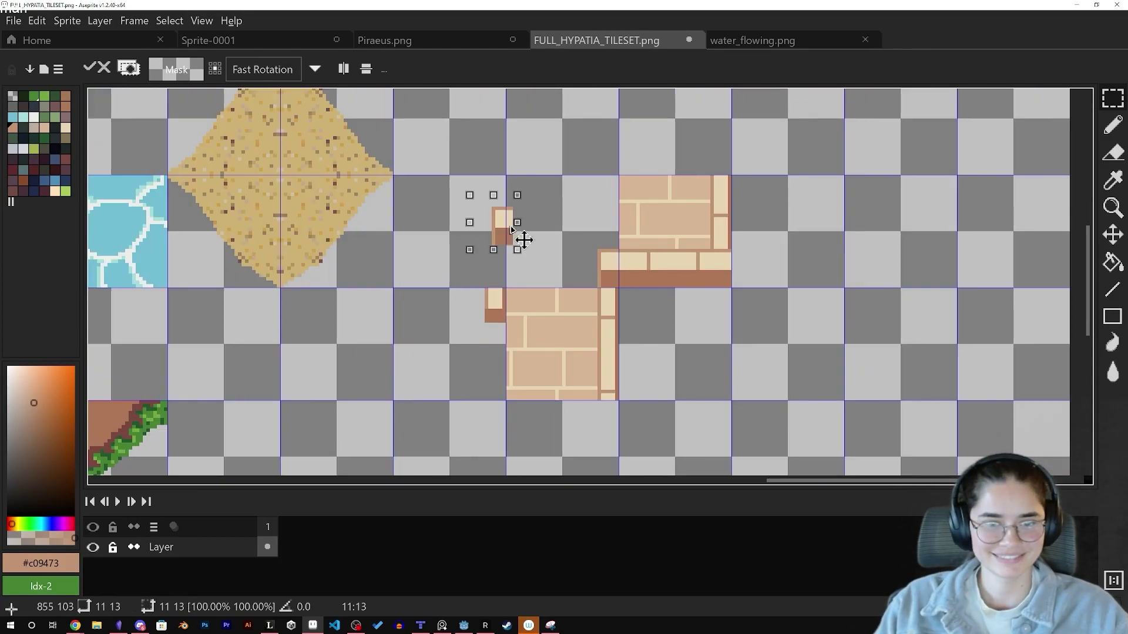
pyautogui.scroll(-2, 516, 239)
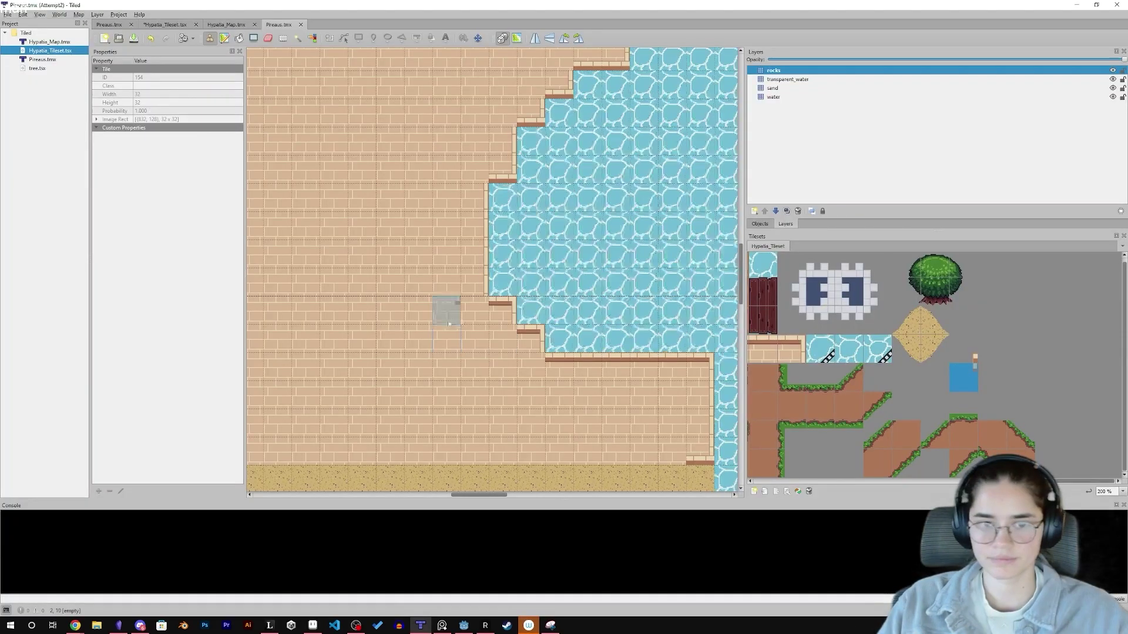
# - Switch to Tiled and stamp the new ledge corner tile on the rocks layer beside the stepped harbour edge
pyautogui.click(502, 336)
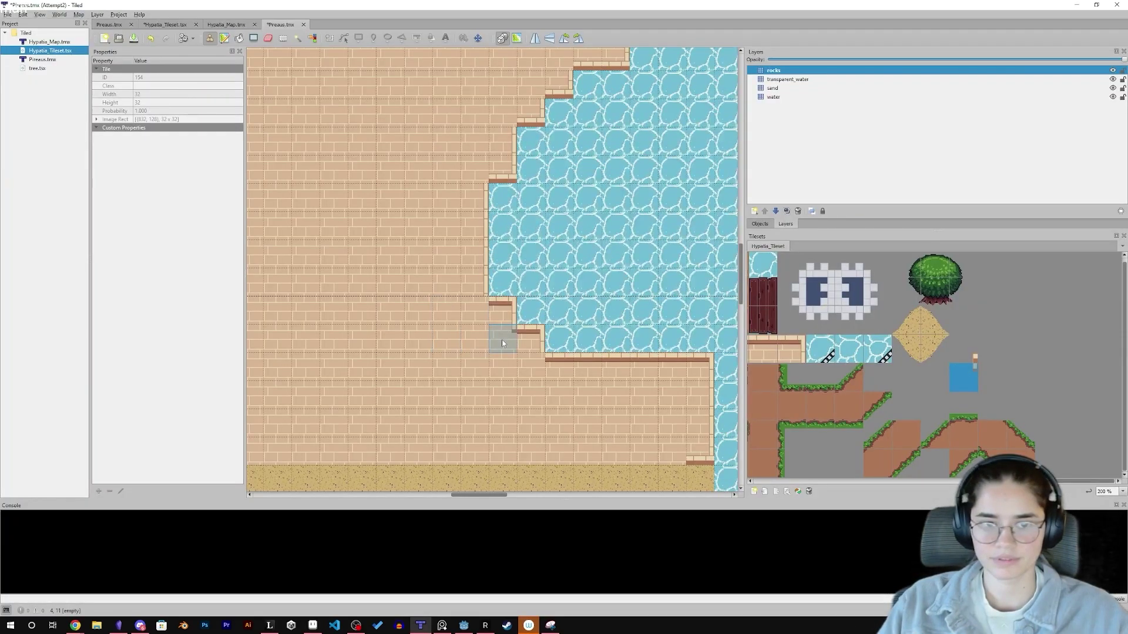
# - Stamp the ledge corner tile at the remaining inner corners of the stepped brick edges along the harbour and the upper sand
pyautogui.moveTo(611, 298); pyautogui.dragTo(575, 292, button='middle')
pyautogui.click(495, 356)
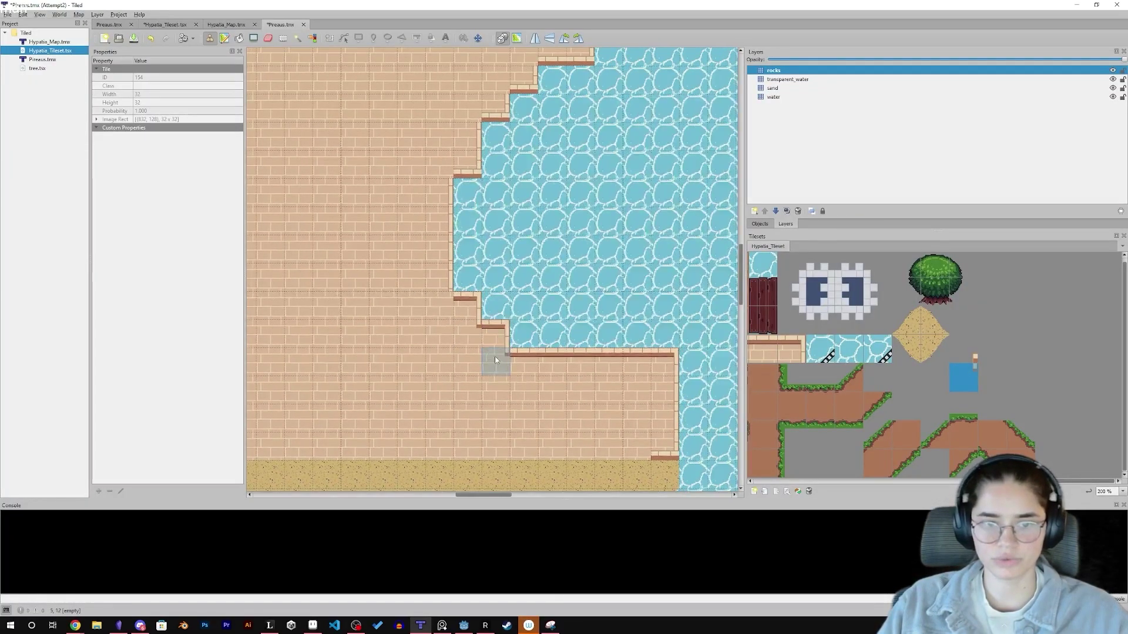
pyautogui.moveTo(664, 279); pyautogui.dragTo(507, 274, button='middle')
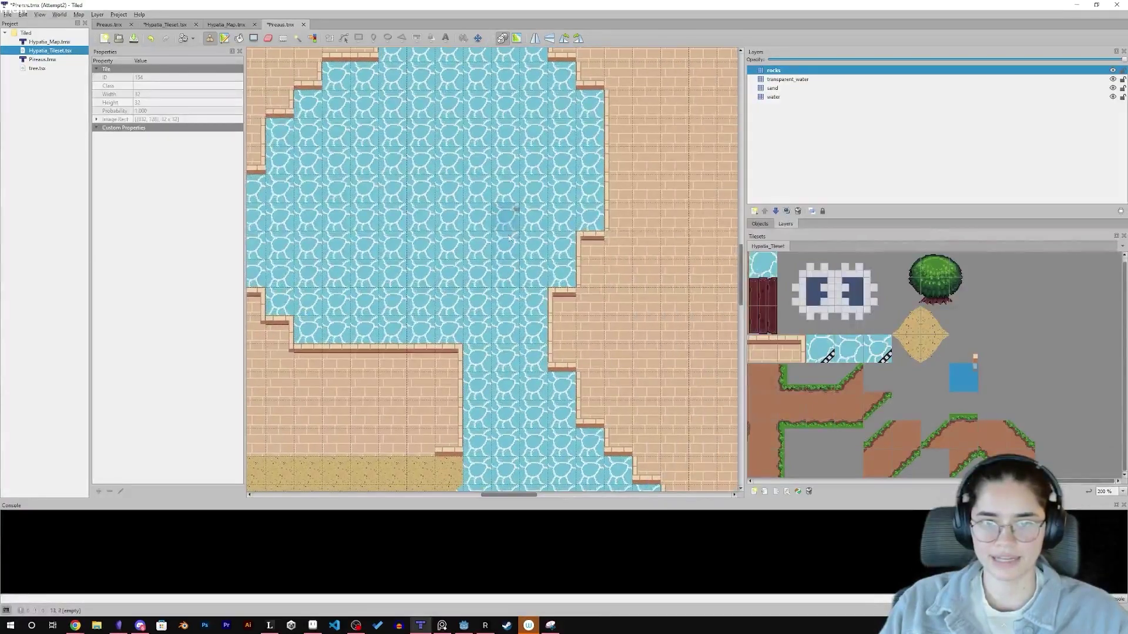
pyautogui.moveTo(506, 157); pyautogui.dragTo(575, 283, button='middle')
pyautogui.scroll(5, 605, 189)
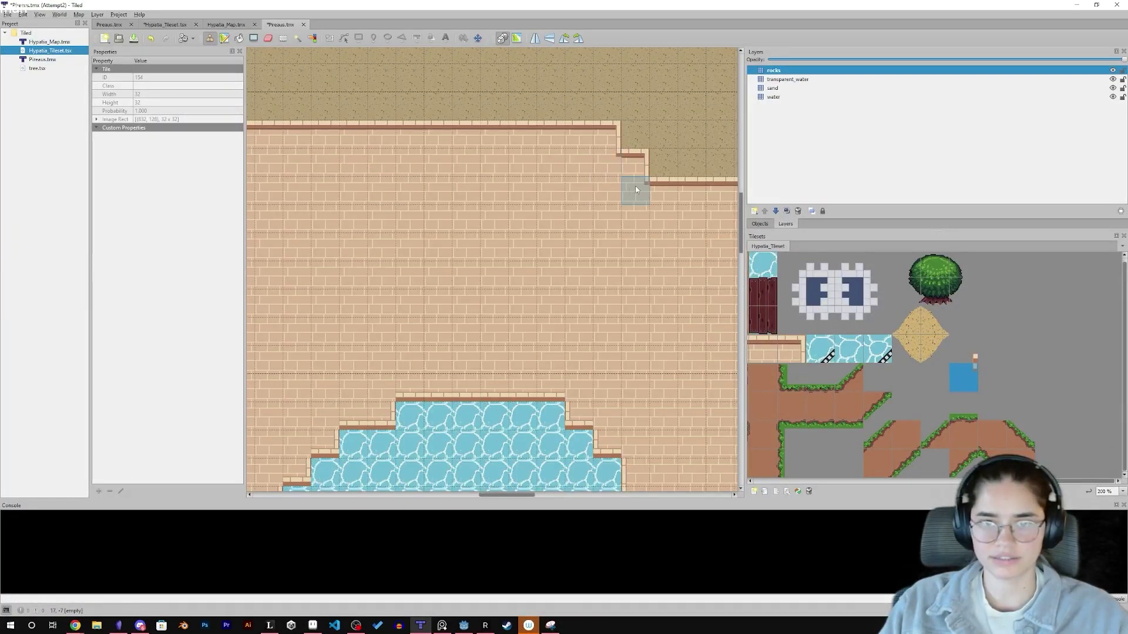
pyautogui.hscroll(4, 629, 184)
pyautogui.hscroll(5, 552, 244)
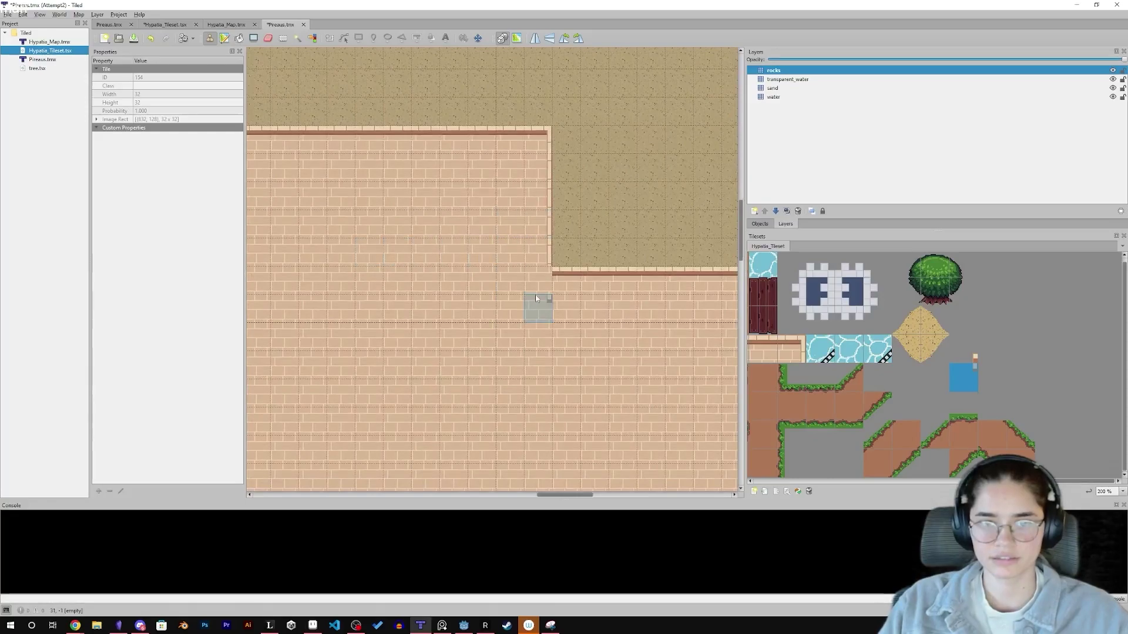
pyautogui.hscroll(5, 601, 348)
pyautogui.hscroll(5, 333, 233)
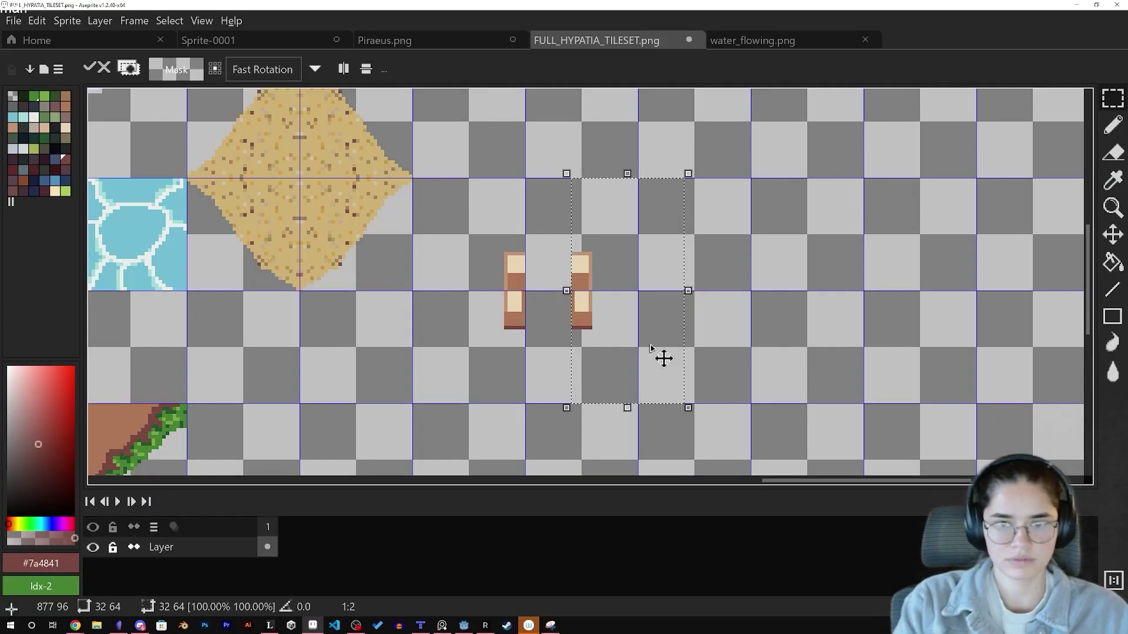
# - Switch to Aseprite, move the mirrored 32 by 64 px ledge corner piece against the opposite side of its tile, and save the tileset
pyautogui.moveTo(609, 301); pyautogui.dragTo(566, 300)
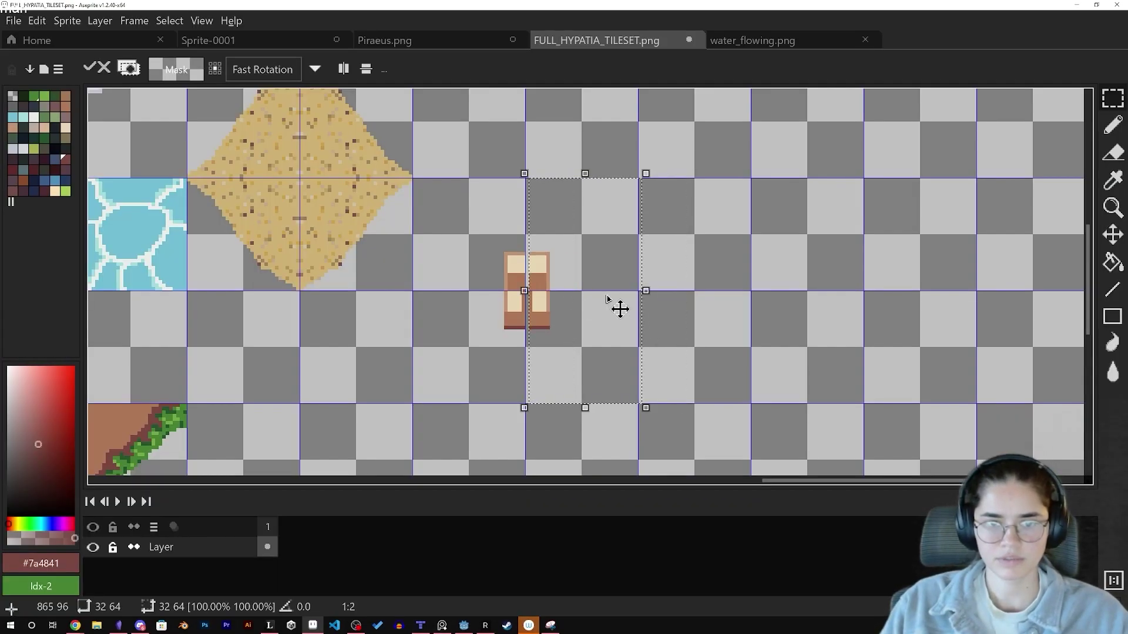
pyautogui.moveTo(620, 308); pyautogui.dragTo(503, 309)
pyautogui.hotkey('ctrl', 's')
# - Check the ledges in Godot, then switch to Tiled and stamp the mirrored ledge corner along the harbour's eastern stepped edge
pyautogui.hotkey('alt', 'Tab')
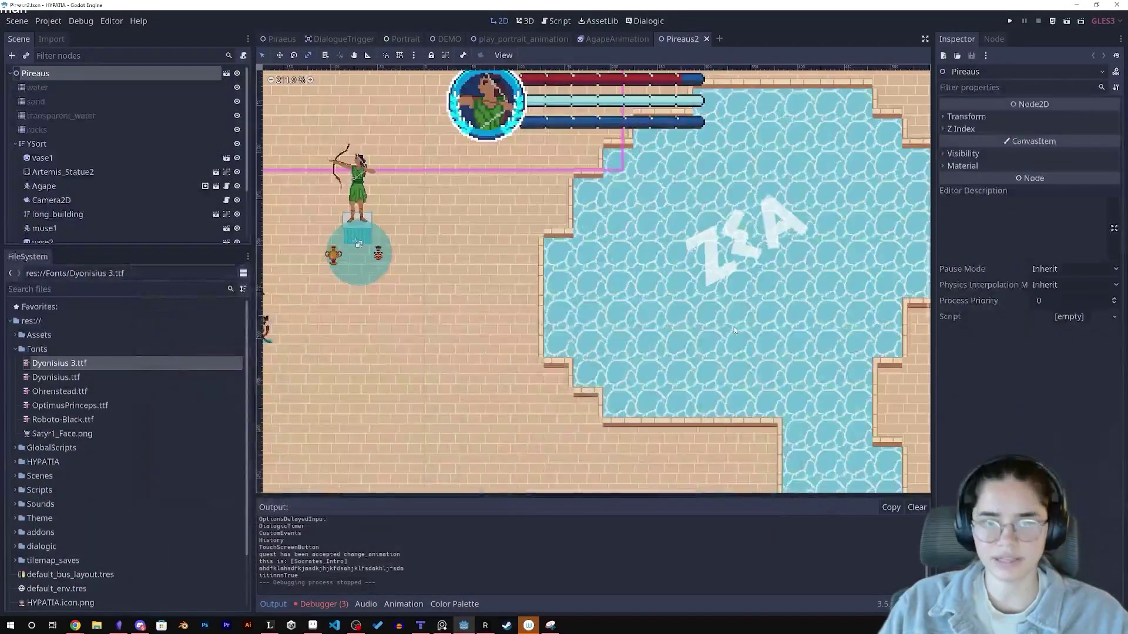
pyautogui.scroll(1, 734, 330)
pyautogui.scroll(-1, 566, 338)
pyautogui.click(420, 626)
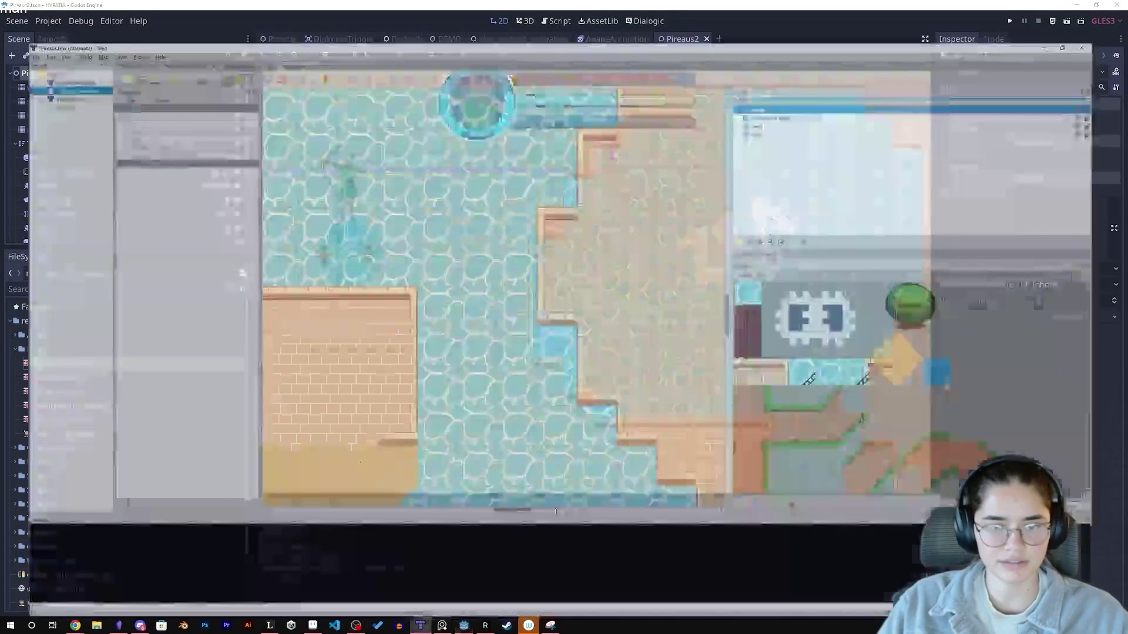
pyautogui.moveTo(705, 339); pyautogui.dragTo(453, 335, button='middle')
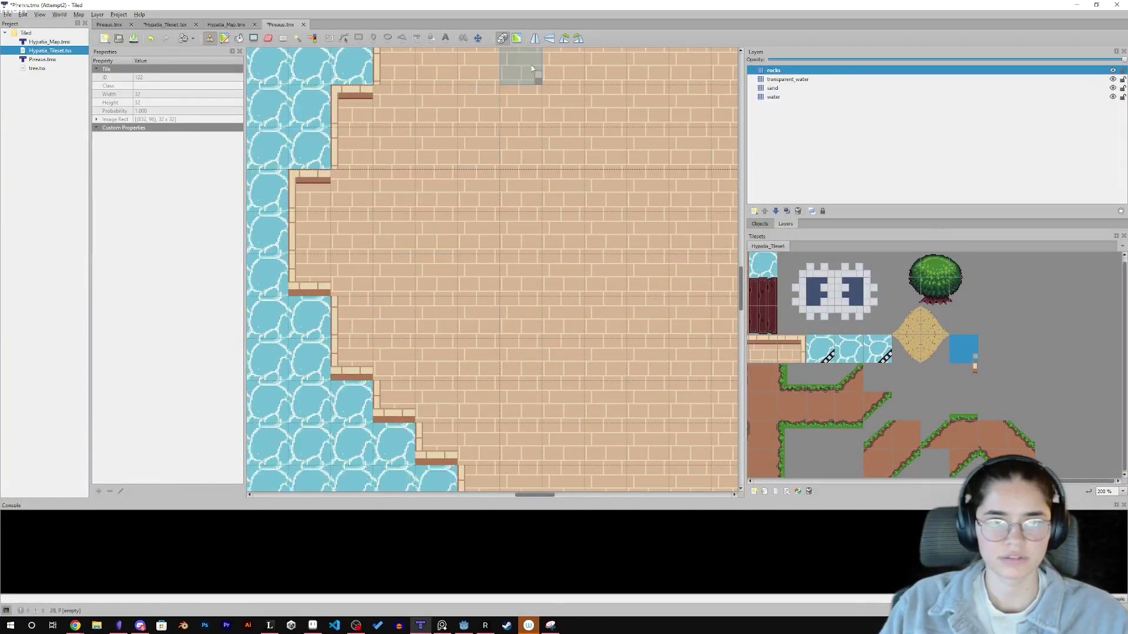
pyautogui.moveTo(422, 402); pyautogui.dragTo(491, 406, button='middle')
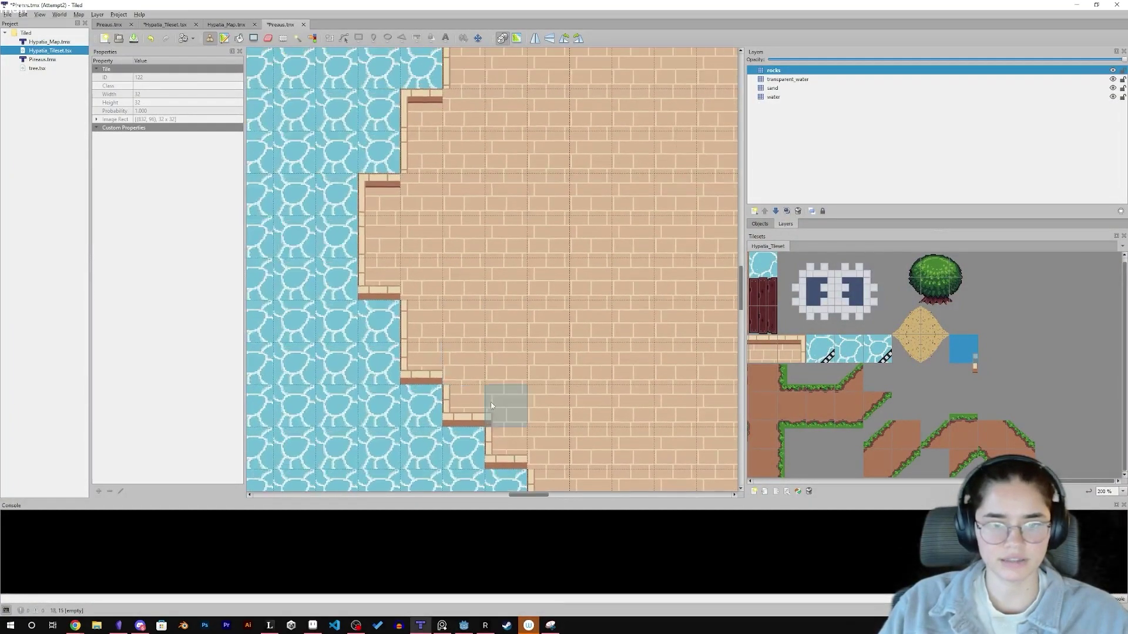
pyautogui.moveTo(521, 274); pyautogui.dragTo(476, 200, button='middle')
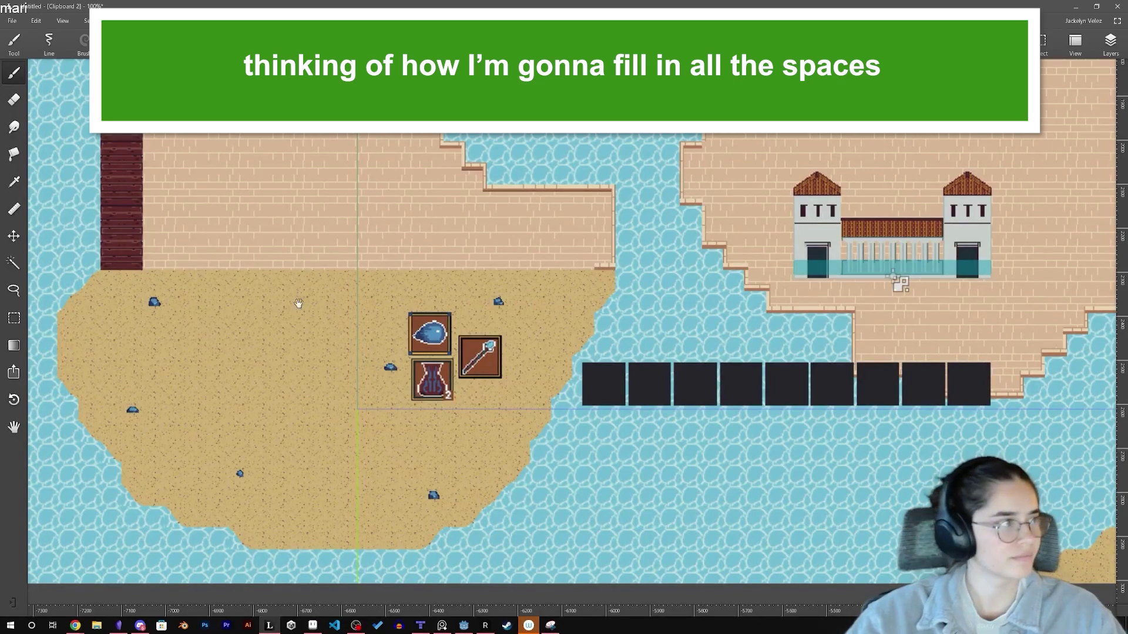
# - Switch to Leonardo and sketch three circles and a stick figure on the southern beach of the map screenshot
pyautogui.moveTo(333, 226); pyautogui.dragTo(341, 167, button='middle')
pyautogui.moveTo(386, 281)
pyautogui.mouseDown()
pyautogui.moveTo(379, 316)
pyautogui.moveTo(387, 308)
pyautogui.moveTo(328, 368)
pyautogui.moveTo(345, 342)
pyautogui.moveTo(371, 391)
pyautogui.moveTo(385, 363)
pyautogui.mouseUp()
pyautogui.moveTo(332, 274); pyautogui.dragTo(336, 276)
pyautogui.moveTo(410, 243); pyautogui.dragTo(370, 325, button='middle')
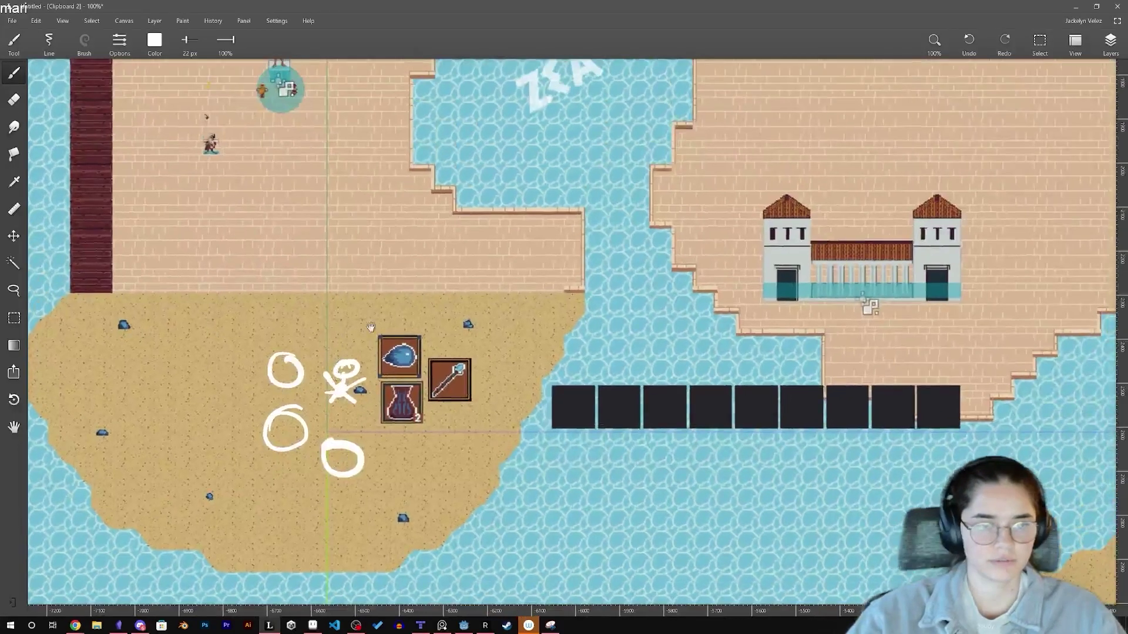
# - Sketch four stick figures on the brick plaza west of Zea and a boat hull in the water beside the dock
pyautogui.moveTo(316, 214); pyautogui.dragTo(347, 312, button='middle')
pyautogui.moveTo(335, 264); pyautogui.dragTo(362, 341, button='middle')
pyautogui.moveTo(363, 341)
pyautogui.mouseDown()
pyautogui.moveTo(370, 371)
pyautogui.moveTo(427, 374)
pyautogui.moveTo(438, 354)
pyautogui.mouseUp()
pyautogui.moveTo(343, 372); pyautogui.dragTo(334, 381)
pyautogui.moveTo(334, 381); pyautogui.dragTo(346, 373)
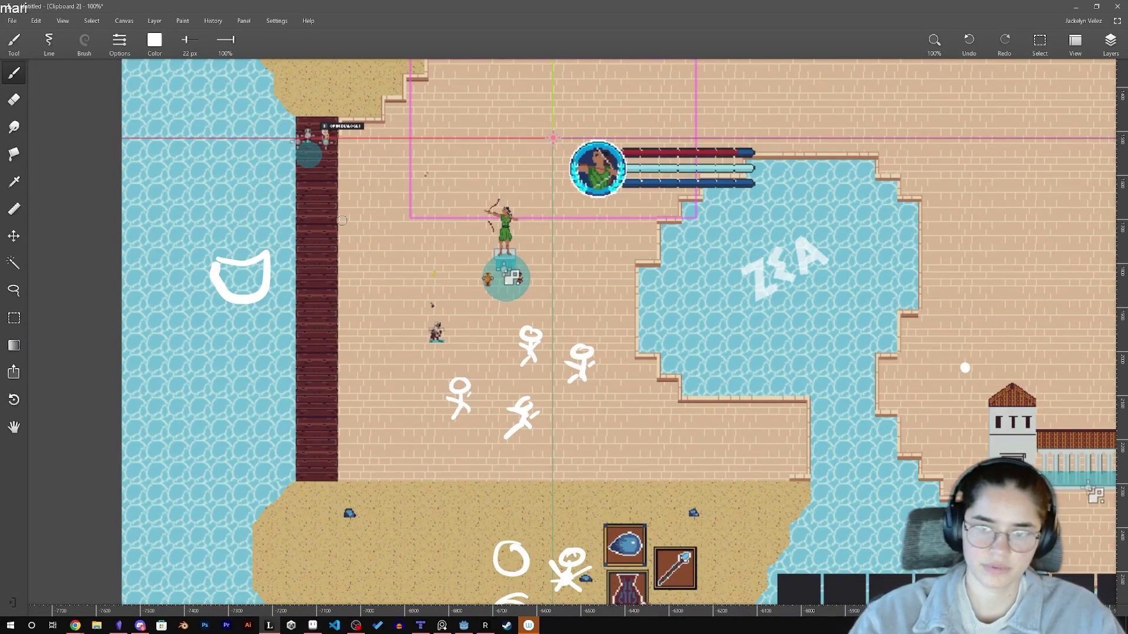
# - Undo the stray line under the boat and draw a mast with a flag on the hull
pyautogui.moveTo(240, 271); pyautogui.dragTo(269, 312, button='middle')
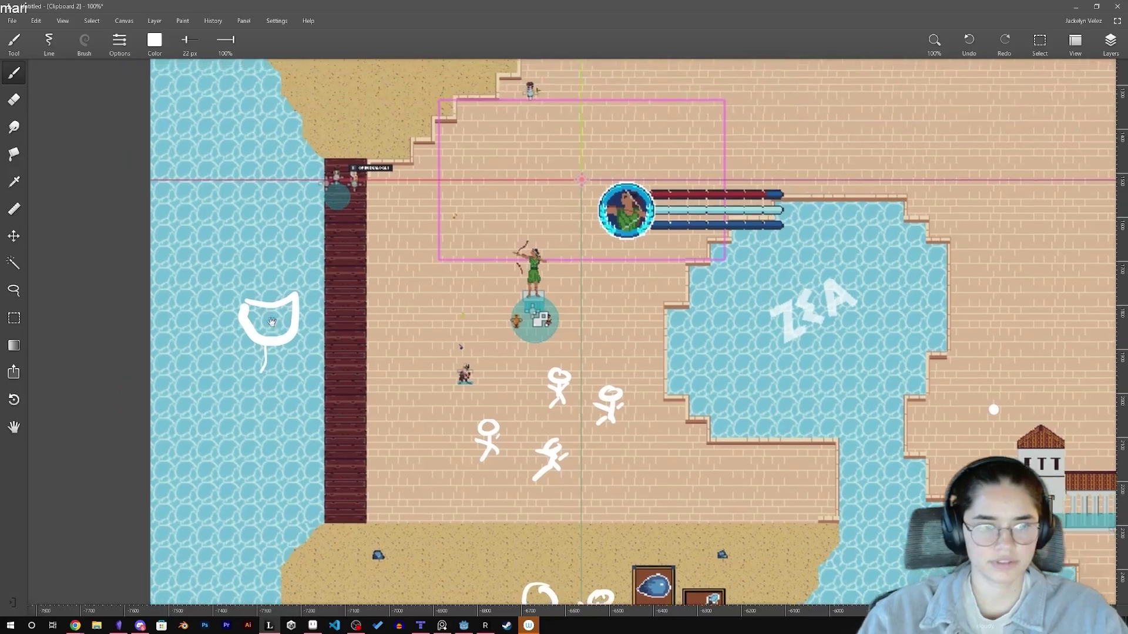
pyautogui.hotkey('ctrl', 'z')
pyautogui.moveTo(277, 301); pyautogui.dragTo(283, 274)
# - Sketch three square crates and a stick figure on the wooden dock
pyautogui.moveTo(362, 282); pyautogui.dragTo(322, 283, button='middle')
pyautogui.moveTo(309, 311)
pyautogui.mouseDown()
pyautogui.moveTo(326, 329)
pyautogui.moveTo(306, 320)
pyautogui.mouseUp()
pyautogui.moveTo(306, 282)
pyautogui.mouseDown()
pyautogui.moveTo(317, 300)
pyautogui.moveTo(323, 281)
pyautogui.mouseUp()
pyautogui.moveTo(331, 338); pyautogui.dragTo(328, 307, button='middle')
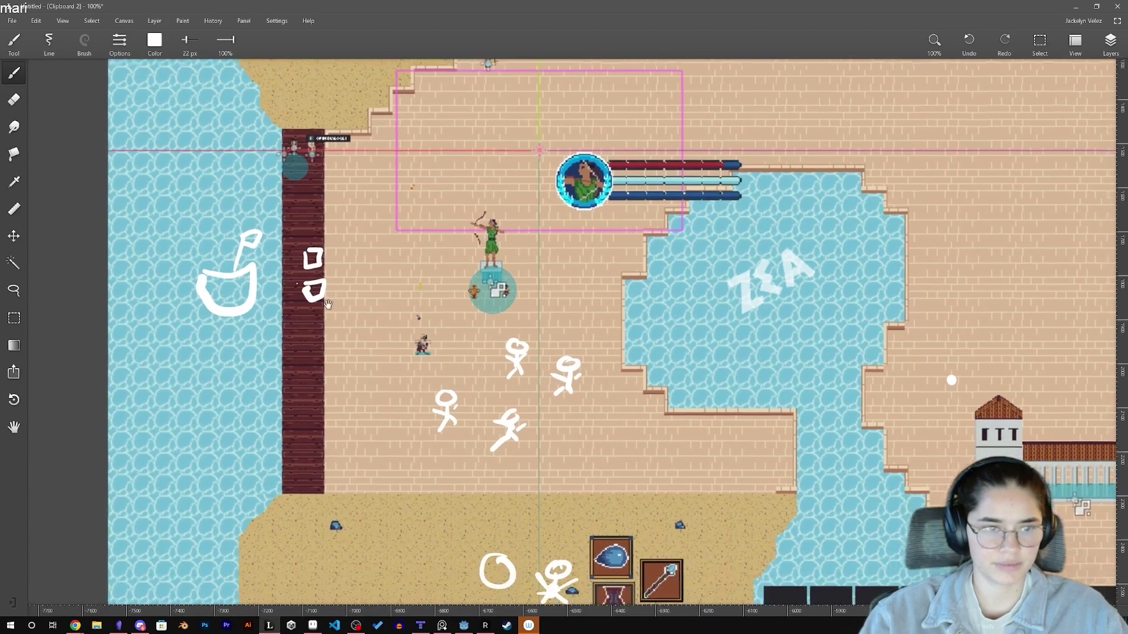
pyautogui.moveTo(305, 320)
pyautogui.mouseDown()
pyautogui.moveTo(306, 342)
pyautogui.moveTo(322, 323)
pyautogui.mouseUp()
pyautogui.moveTo(351, 316); pyautogui.dragTo(364, 293, button='middle')
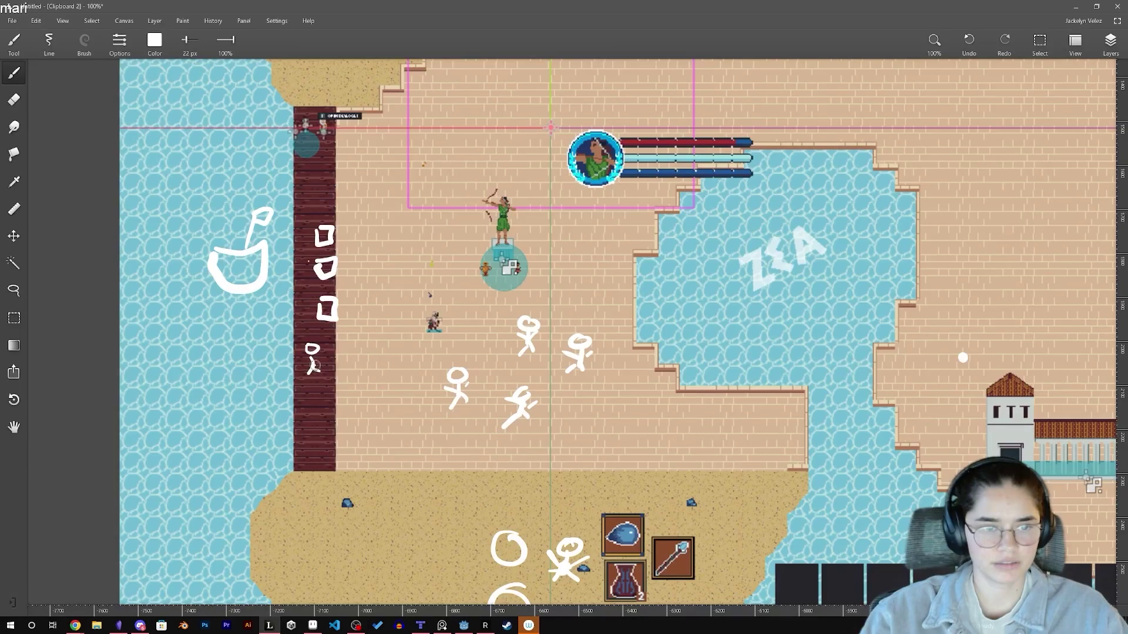
# - Sketch a second flagged boat beside the dock, another plaza figure, and a table with dotted goods among the figures
pyautogui.moveTo(331, 348)
pyautogui.mouseDown(button='middle')
pyautogui.moveTo(296, 387)
pyautogui.moveTo(323, 388)
pyautogui.mouseUp(button='middle')
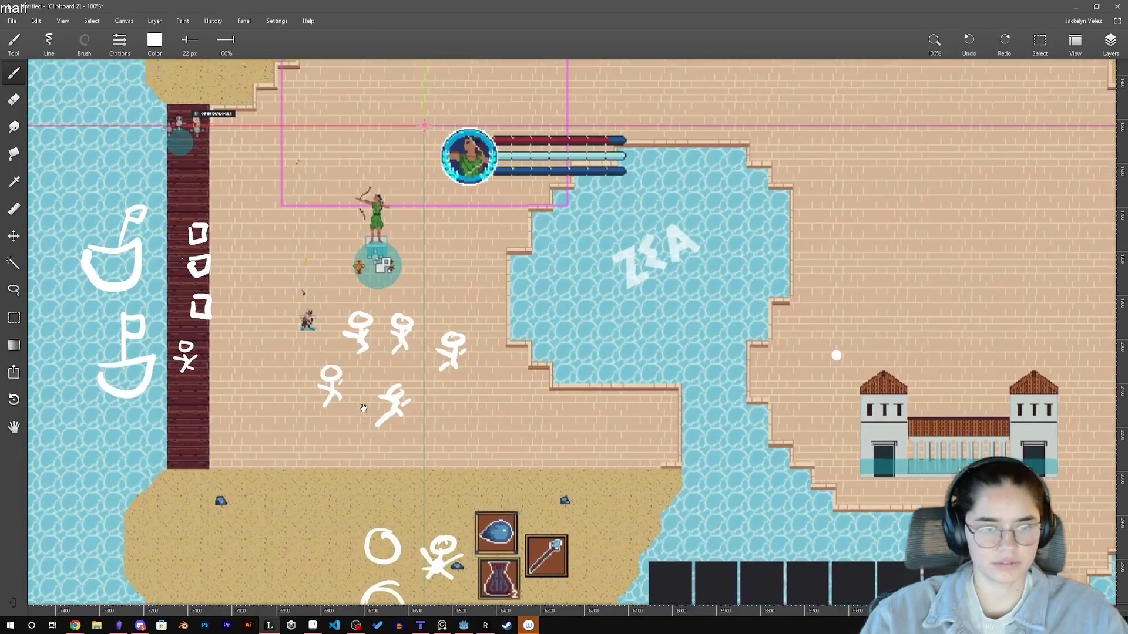
pyautogui.moveTo(367, 363)
pyautogui.mouseDown()
pyautogui.moveTo(424, 377)
pyautogui.moveTo(376, 356)
pyautogui.mouseUp()
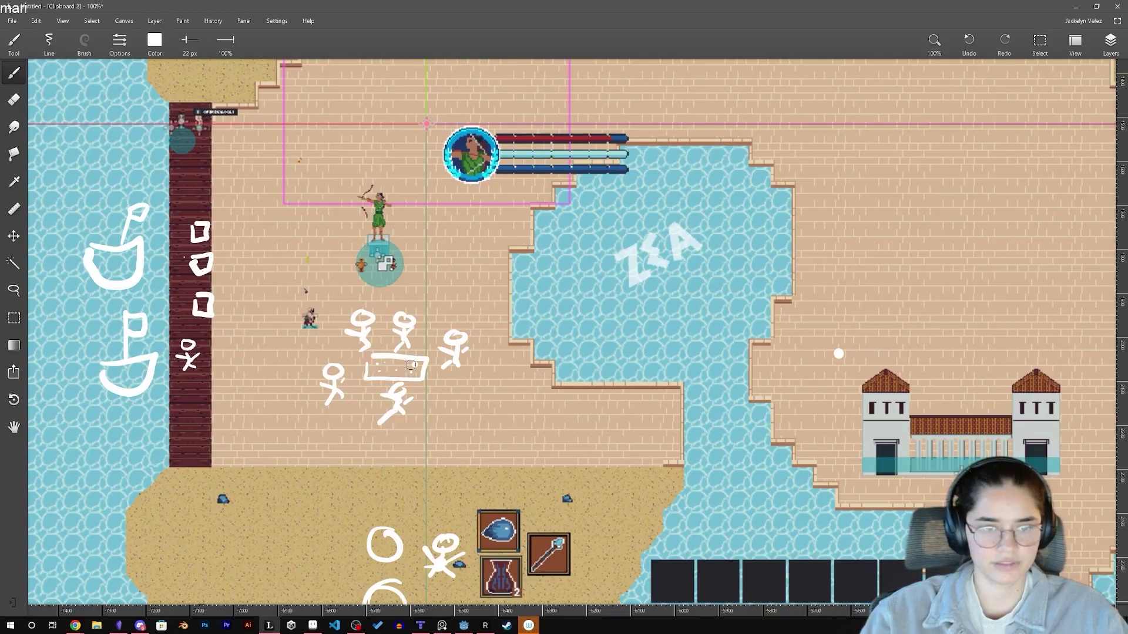
# - Sketch one gabled house west of the Zea harbour and three more on the brick area east of it
pyautogui.moveTo(411, 365)
pyautogui.mouseDown(button='middle')
pyautogui.moveTo(432, 378)
pyautogui.moveTo(383, 514)
pyautogui.mouseUp(button='middle')
pyautogui.moveTo(406, 349)
pyautogui.mouseDown()
pyautogui.moveTo(466, 416)
pyautogui.moveTo(407, 349)
pyautogui.moveTo(442, 282)
pyautogui.moveTo(473, 342)
pyautogui.mouseUp()
pyautogui.moveTo(473, 342)
pyautogui.mouseDown(button='middle')
pyautogui.moveTo(565, 335)
pyautogui.moveTo(409, 200)
pyautogui.moveTo(296, 326)
pyautogui.mouseUp(button='middle')
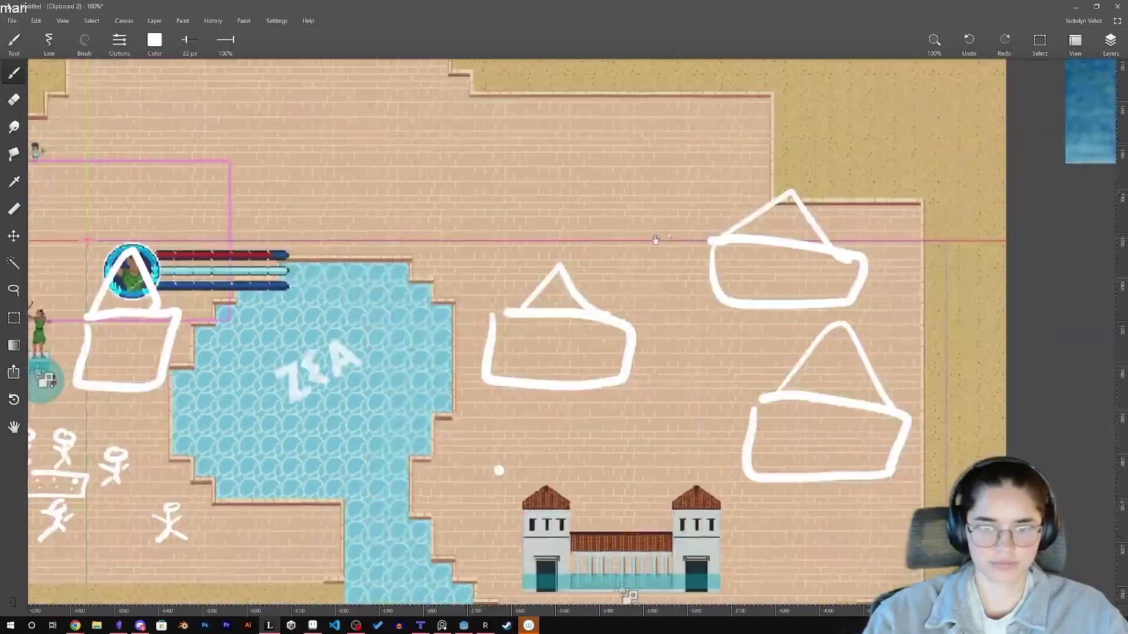
# - Sketch a group of stick figures on the open brick area around the eastern houses
pyautogui.moveTo(708, 264); pyautogui.dragTo(699, 281)
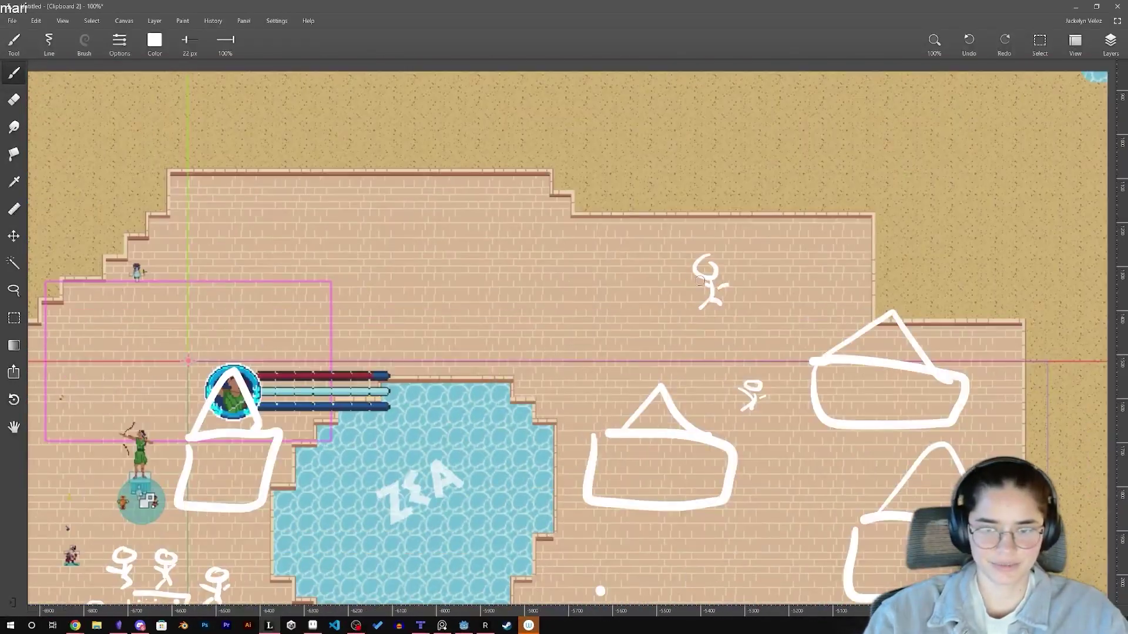
pyautogui.moveTo(605, 295); pyautogui.dragTo(679, 303, button='middle')
pyautogui.moveTo(688, 300); pyautogui.dragTo(689, 327)
pyautogui.moveTo(693, 323); pyautogui.dragTo(679, 342)
pyautogui.moveTo(688, 330); pyautogui.dragTo(697, 342)
pyautogui.moveTo(686, 322); pyautogui.dragTo(704, 315)
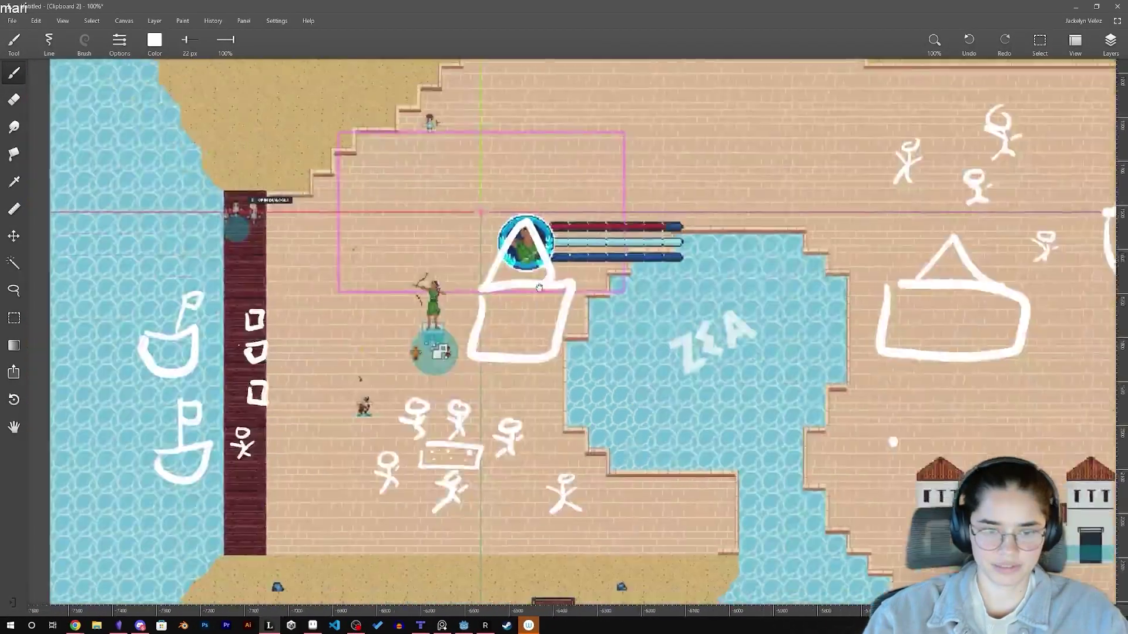
# - Sketch a small filled shape between the western house and the group of figures at the table
pyautogui.moveTo(440, 381); pyautogui.dragTo(465, 319, button='middle')
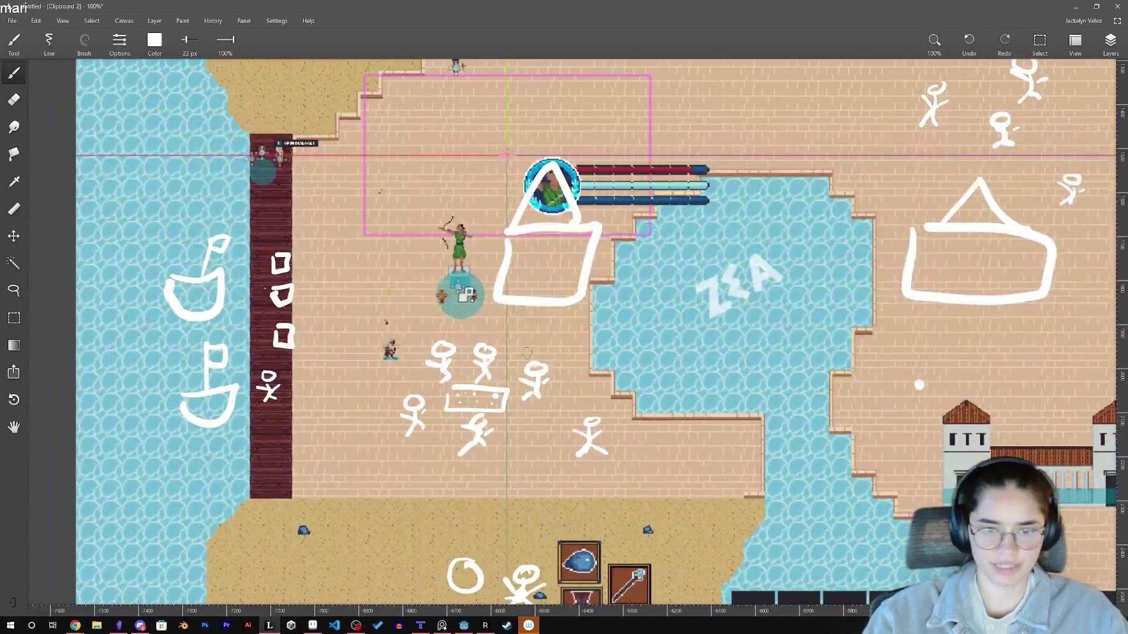
pyautogui.moveTo(534, 342)
pyautogui.mouseDown()
pyautogui.moveTo(560, 329)
pyautogui.moveTo(535, 336)
pyautogui.mouseUp()
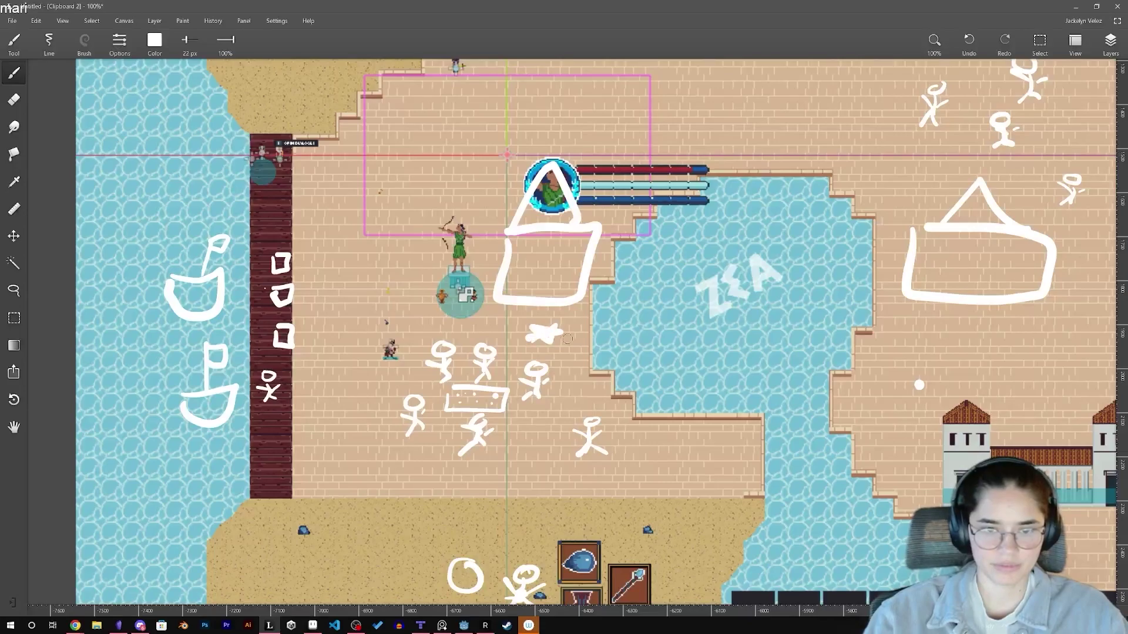
pyautogui.moveTo(320, 326)
pyautogui.mouseDown(button='middle')
pyautogui.moveTo(385, 343)
pyautogui.moveTo(424, 300)
pyautogui.mouseUp(button='middle')
pyautogui.moveTo(354, 106); pyautogui.dragTo(381, 225, button='middle')
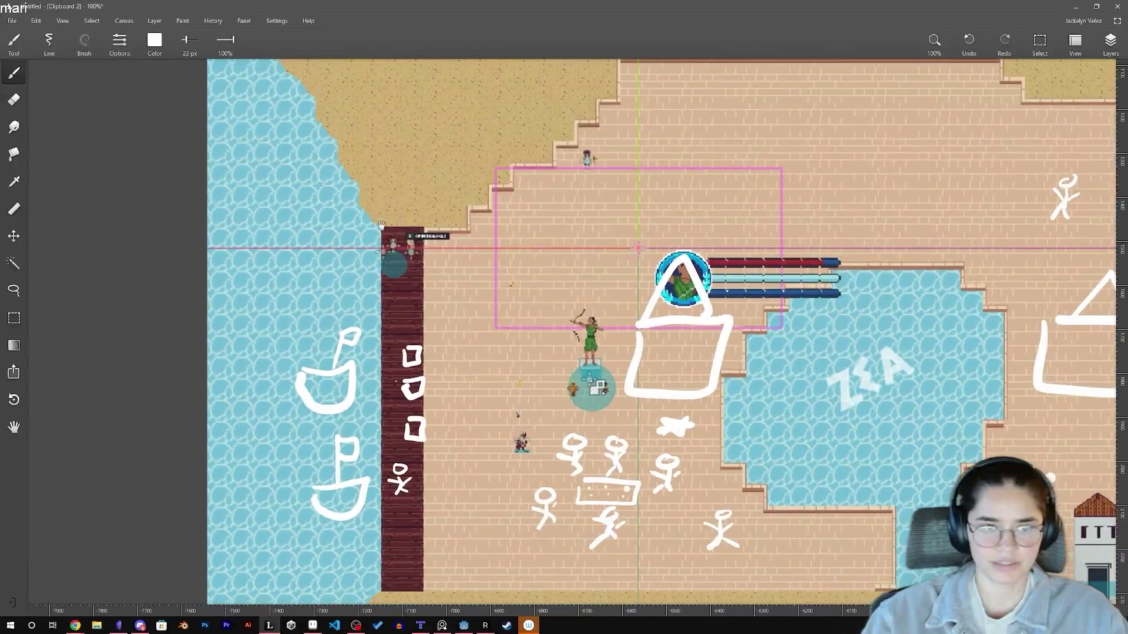
pyautogui.moveTo(409, 227); pyautogui.dragTo(424, 240)
pyautogui.hotkey('ctrl', 'z')
pyautogui.moveTo(673, 557)
pyautogui.mouseDown(button='middle')
pyautogui.moveTo(547, 358)
pyautogui.moveTo(530, 276)
pyautogui.mouseUp(button='middle')
pyautogui.moveTo(475, 405); pyautogui.dragTo(487, 369)
pyautogui.hotkey('ctrl', 'z')
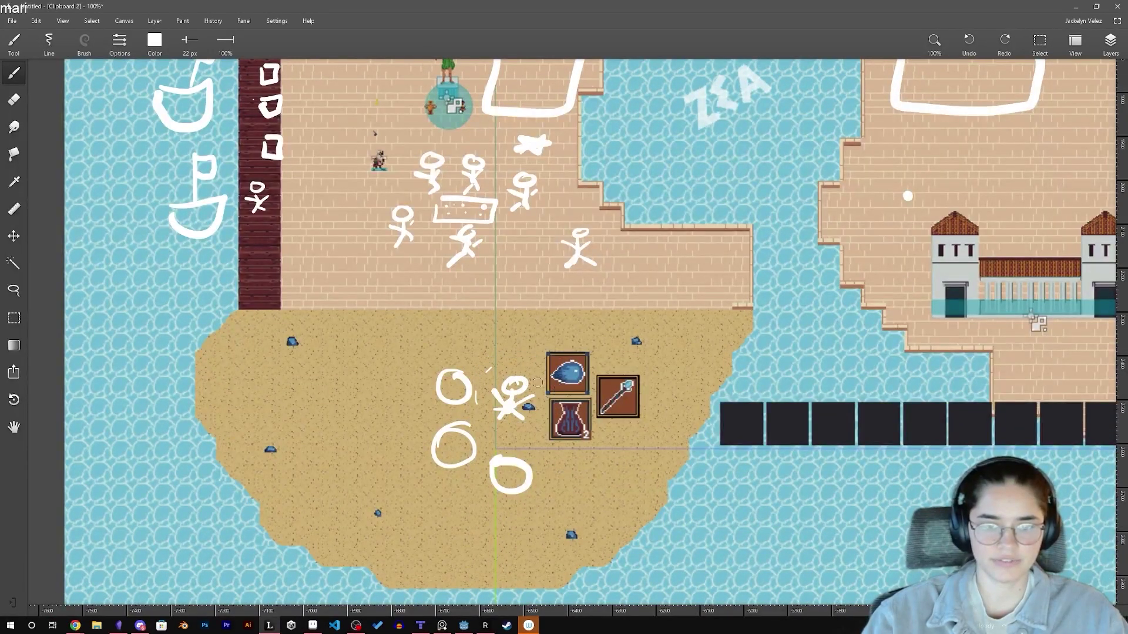
pyautogui.moveTo(539, 246); pyautogui.dragTo(495, 415, button='middle')
pyautogui.moveTo(492, 254); pyautogui.dragTo(399, 448, button='middle')
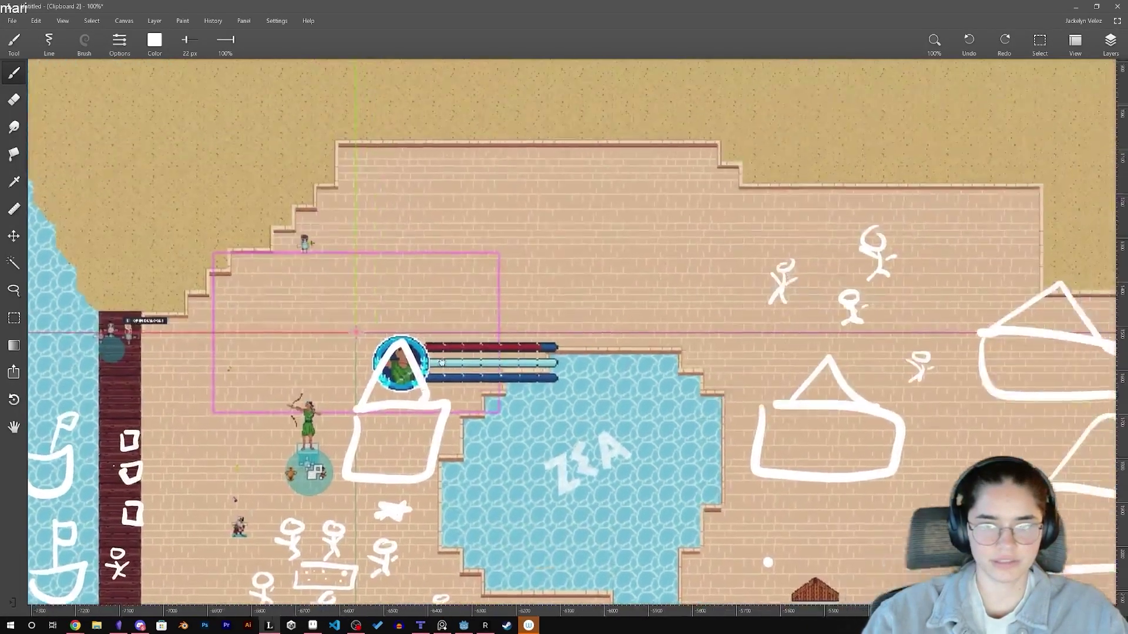
pyautogui.moveTo(562, 354)
pyautogui.mouseDown(button='middle')
pyautogui.moveTo(476, 280)
pyautogui.moveTo(432, 259)
pyautogui.moveTo(226, 228)
pyautogui.mouseUp(button='middle')
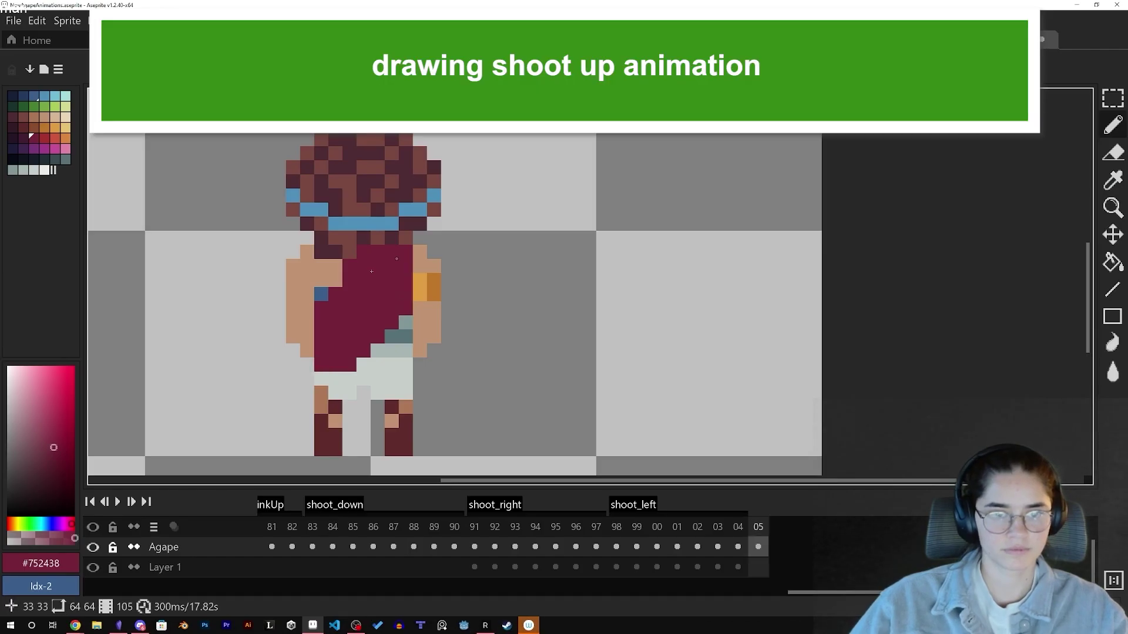
# - Switch to Aseprite, add a new layer and draw the bow and raised arm for Agape's shoot-up animation frames
pyautogui.hotkey('shift', 'n')
pyautogui.moveTo(329, 352); pyautogui.dragTo(372, 271)
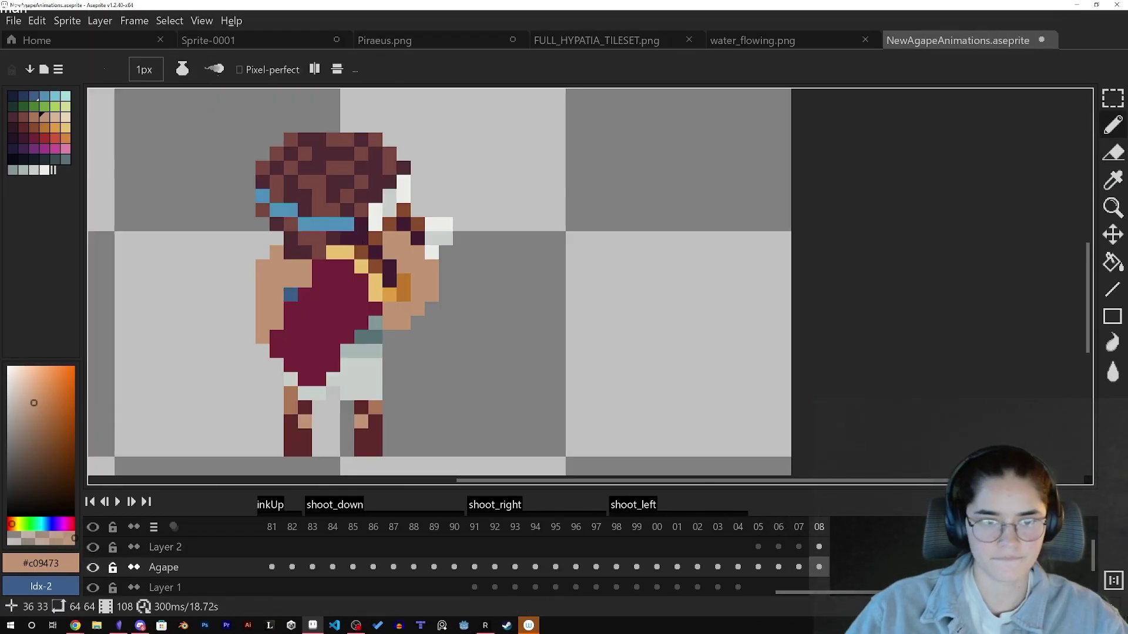
pyautogui.keyDown('alt'); pyautogui.click(362, 242); pyautogui.keyUp('alt')
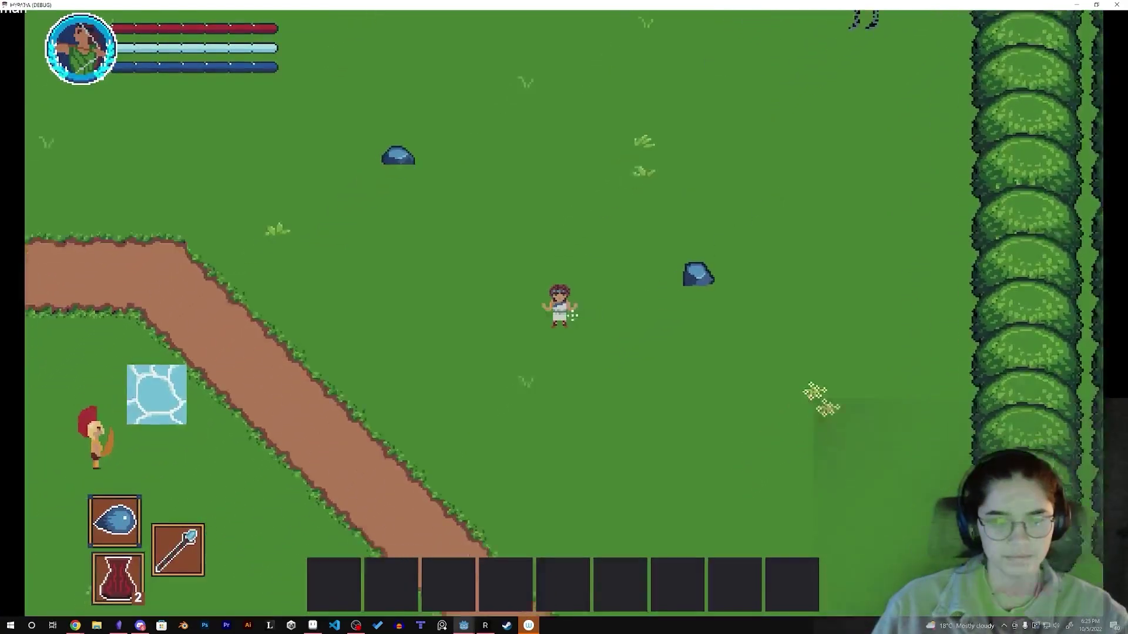
# - Playtest the new shooting animation in the running game by walking Agape around and shooting arrows at the enemy warrior
pyautogui.press('s')
pyautogui.press('a')
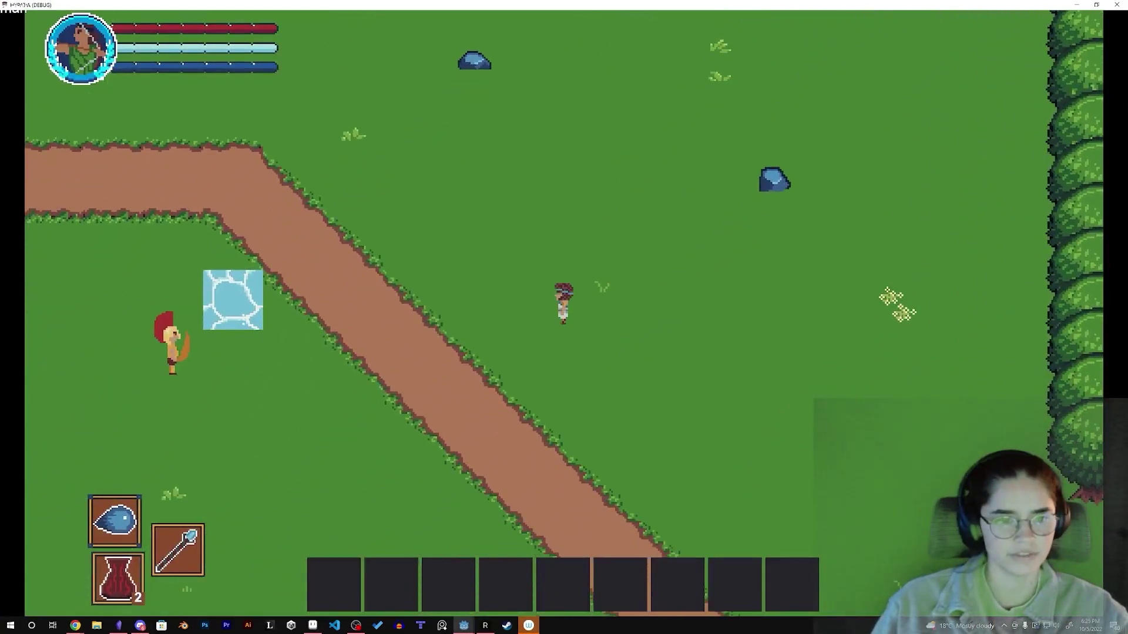
pyautogui.press('a')
pyautogui.press('s')
pyautogui.click(254, 320)
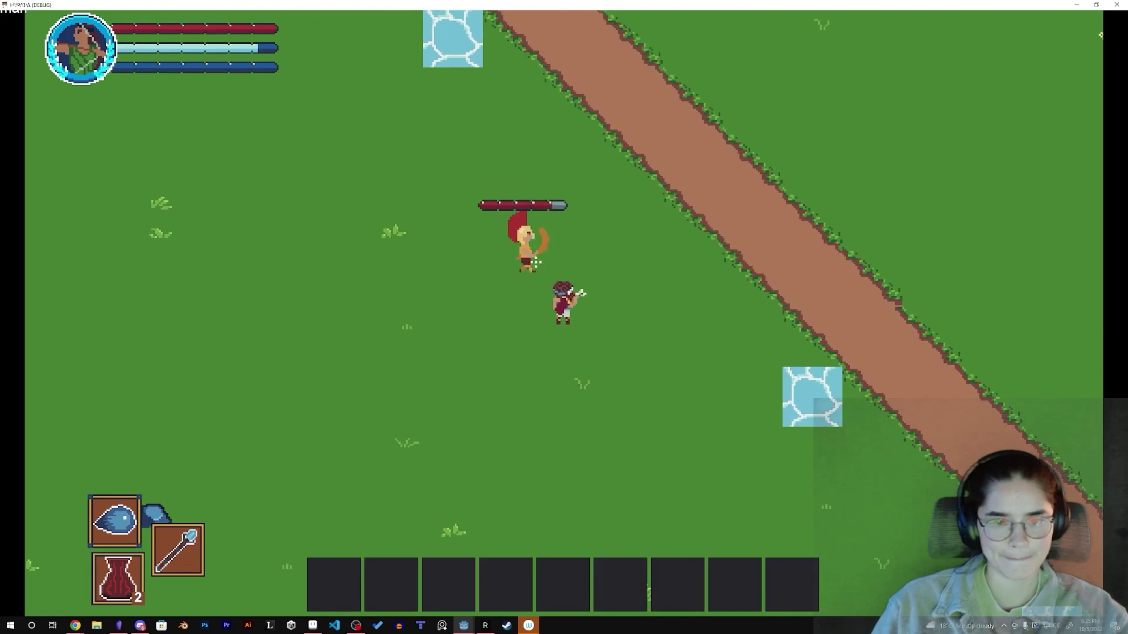
pyautogui.click(535, 263)
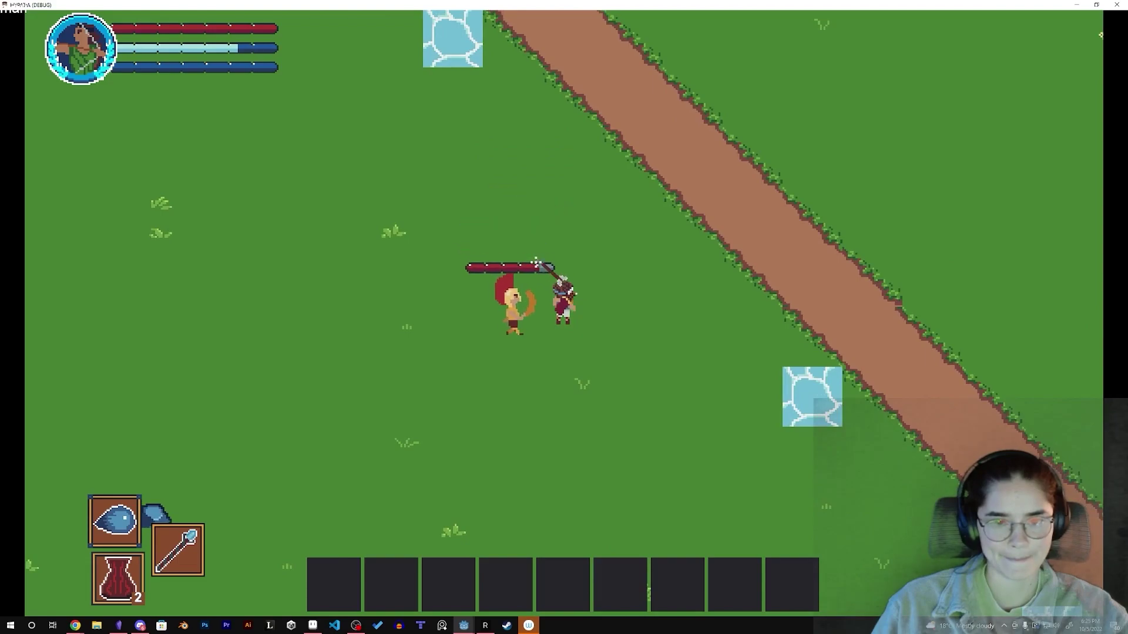
pyautogui.press('s')
pyautogui.press('a')
pyautogui.click(649, 234)
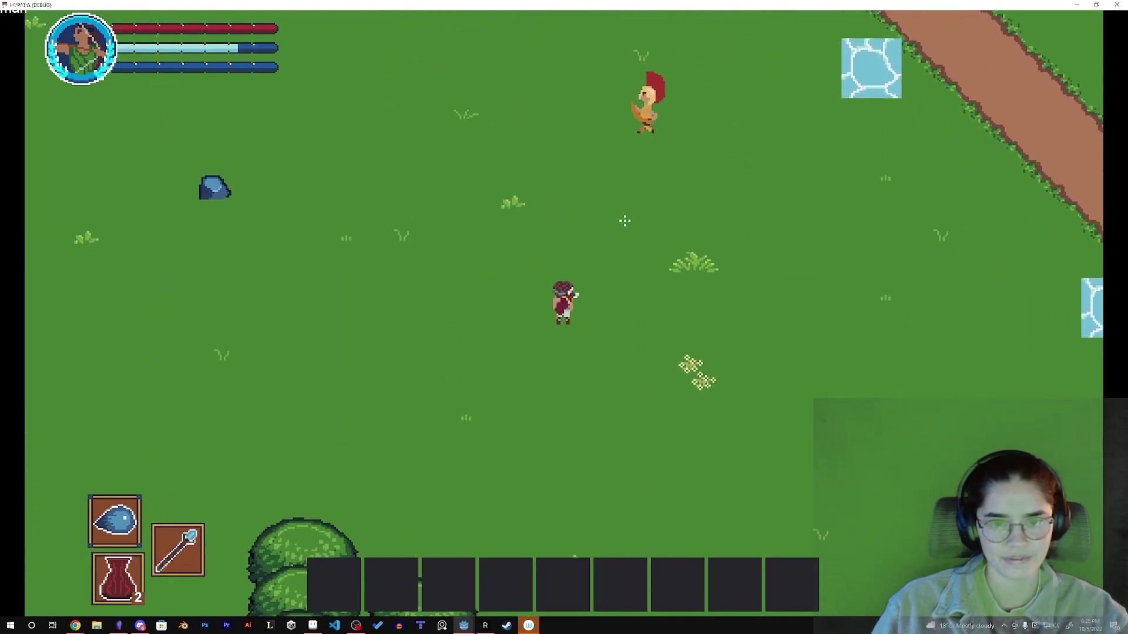
pyautogui.press('a')
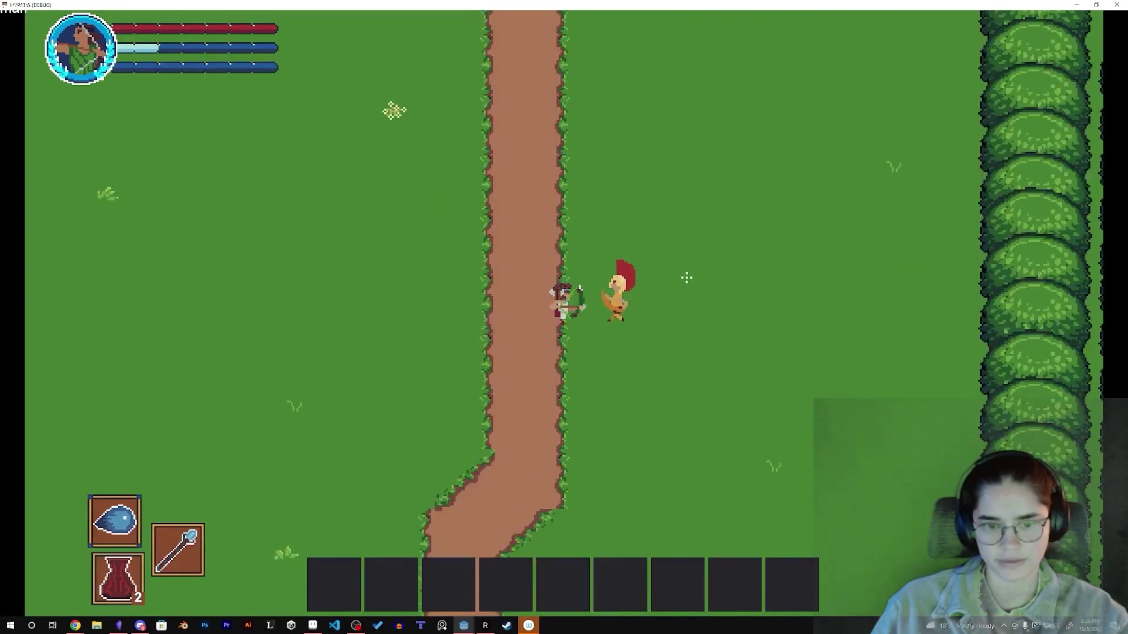
pyautogui.press('a')
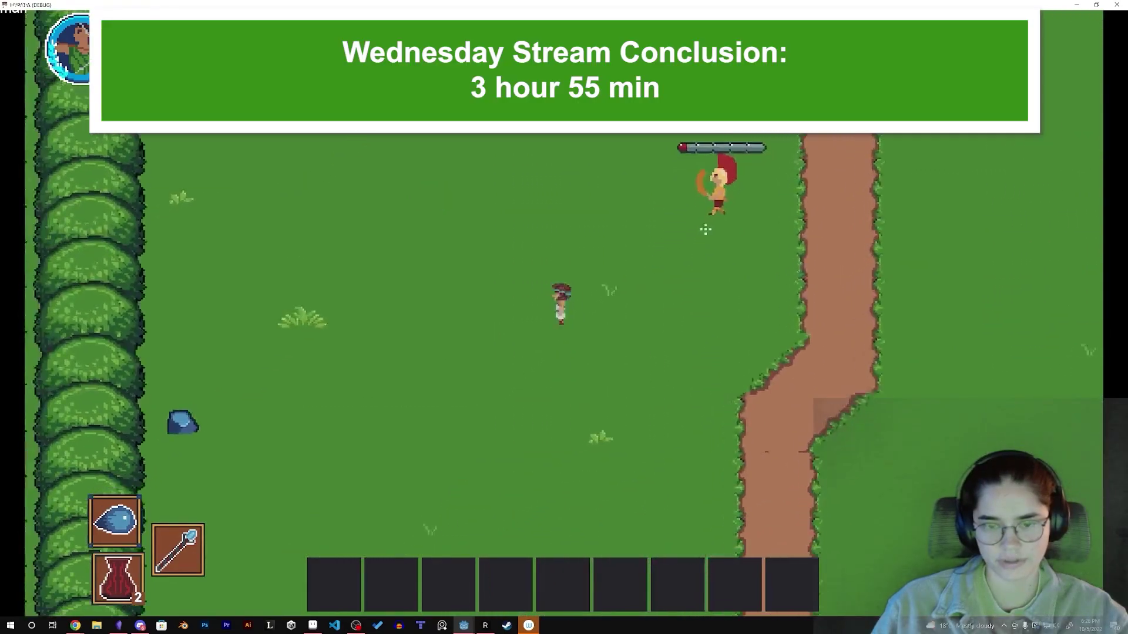
# - Playtest Agape's movement around the weakened enemy warrior, finish him off and switch her equipped weapon to the sword
pyautogui.hotkey('a', 's')
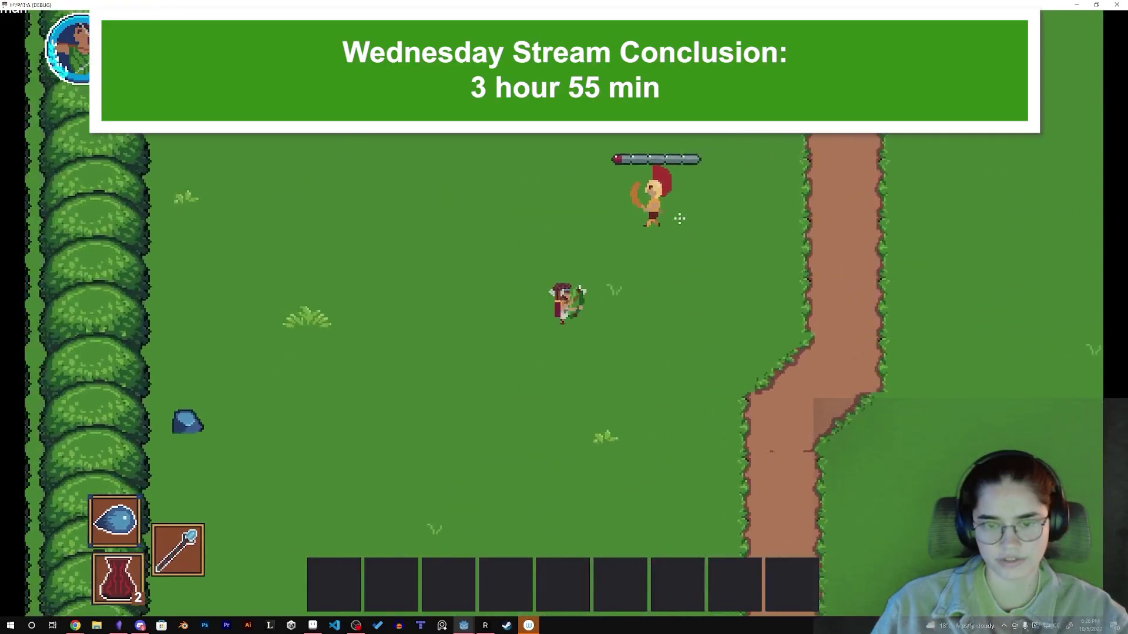
pyautogui.press('s')
pyautogui.press('d')
pyautogui.press('w')
pyautogui.press('q')
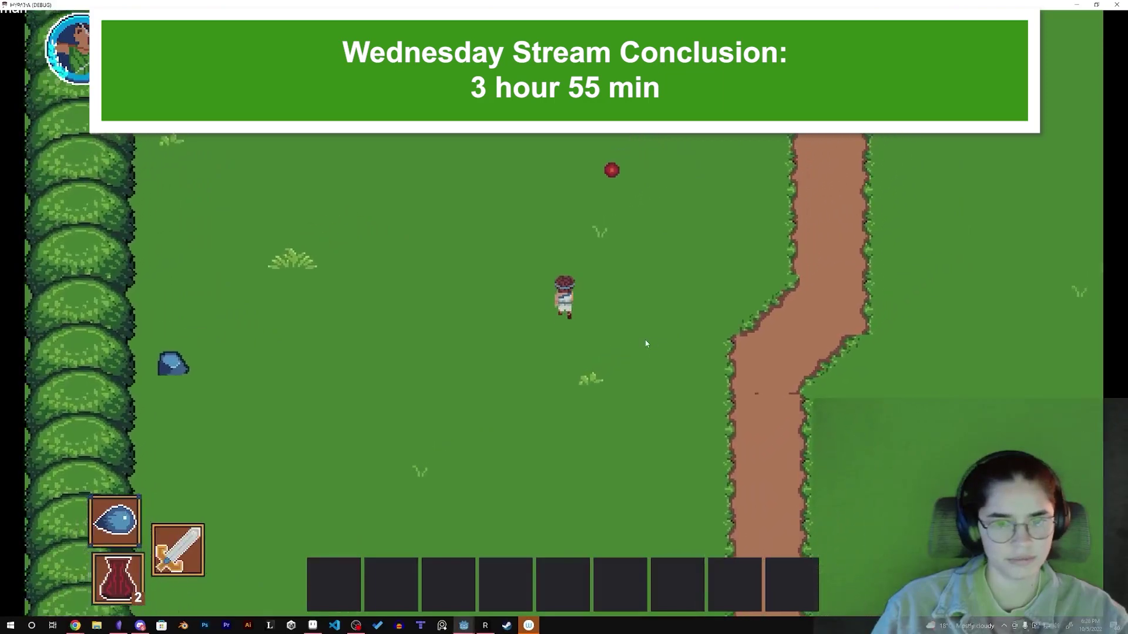
pyautogui.hotkey('d', 'w')
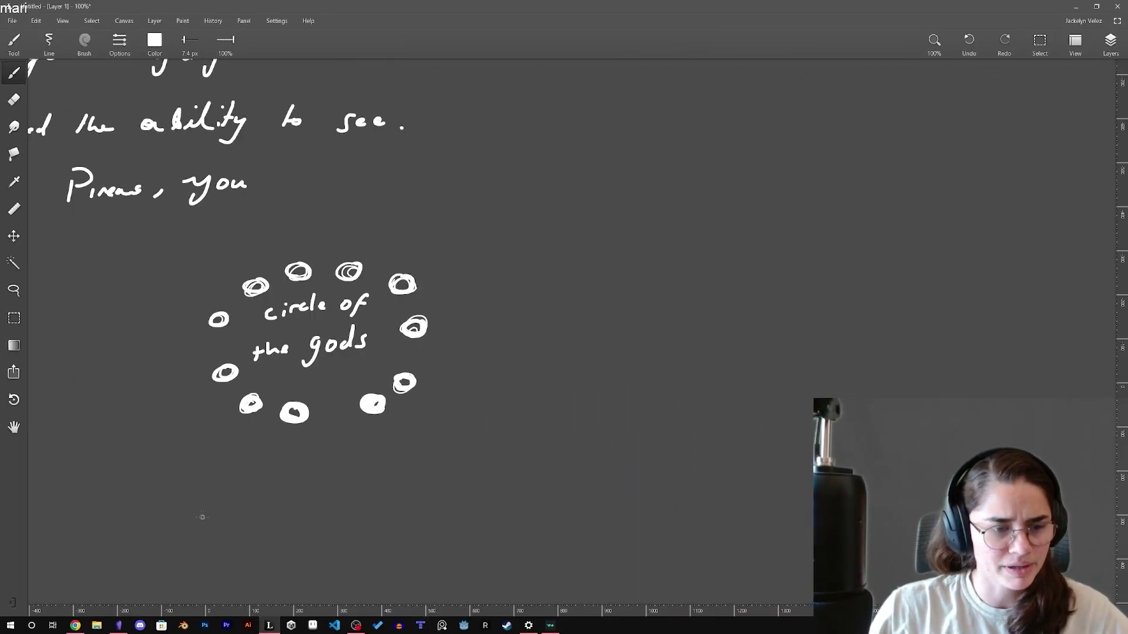
# - Switch to YouTube in the browser, search for "level design lobby open world" and open the video "Open World vs Linear Level Design//LDL#84"
pyautogui.click(75, 626)
pyautogui.click(448, 67)
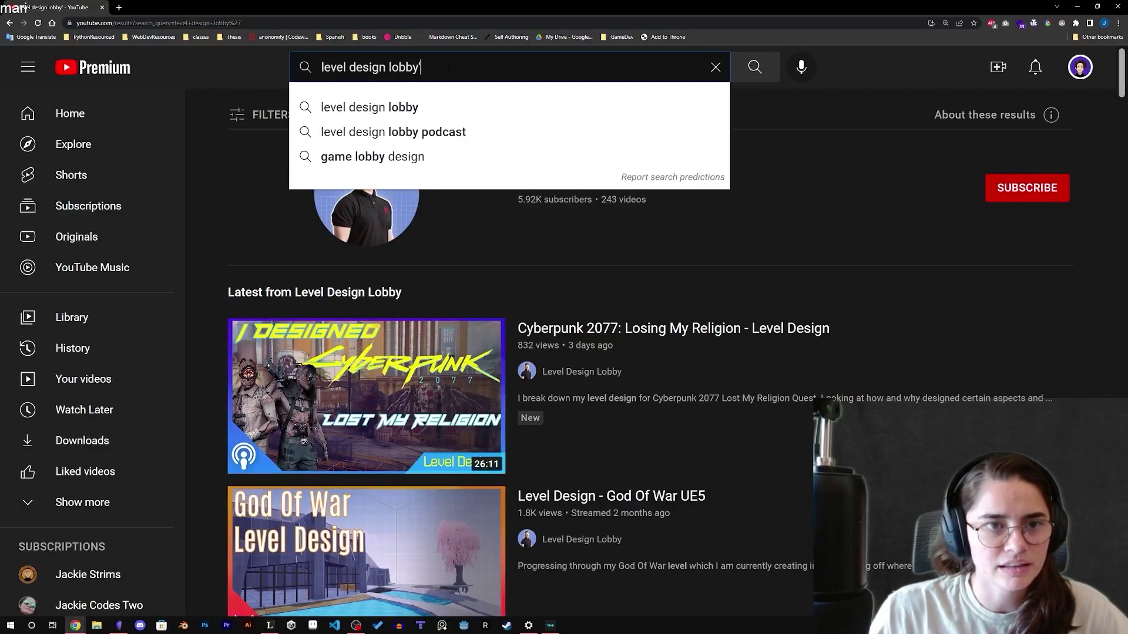
pyautogui.press('BackSpace')
pyautogui.write('open world')
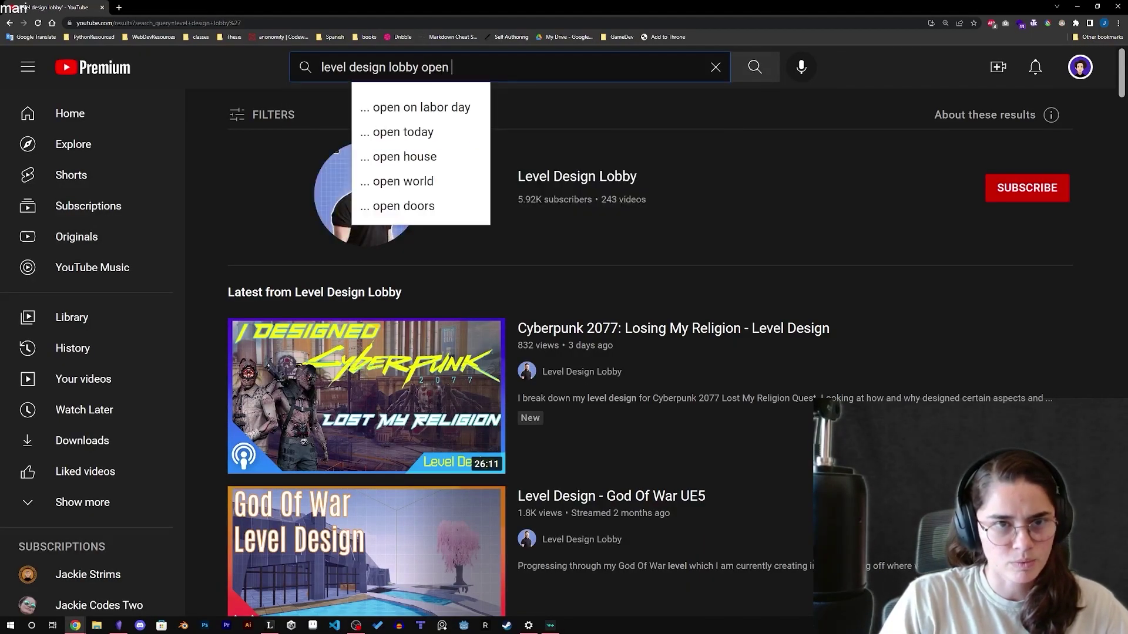
pyautogui.press('Return')
pyautogui.scroll(-2, 646, 247)
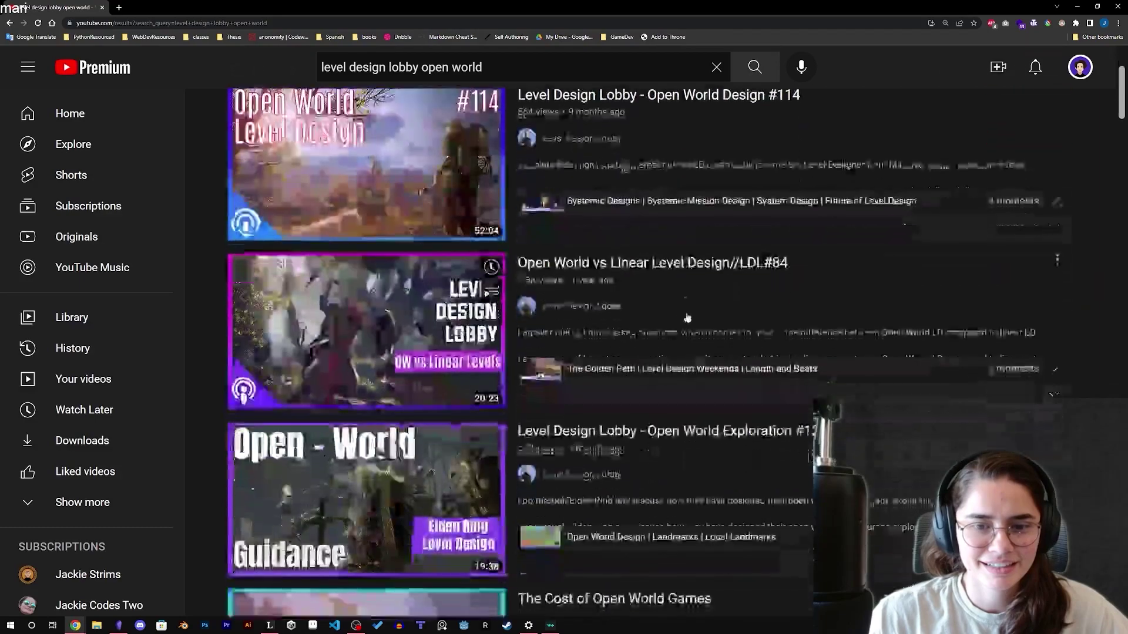
pyautogui.click(501, 305)
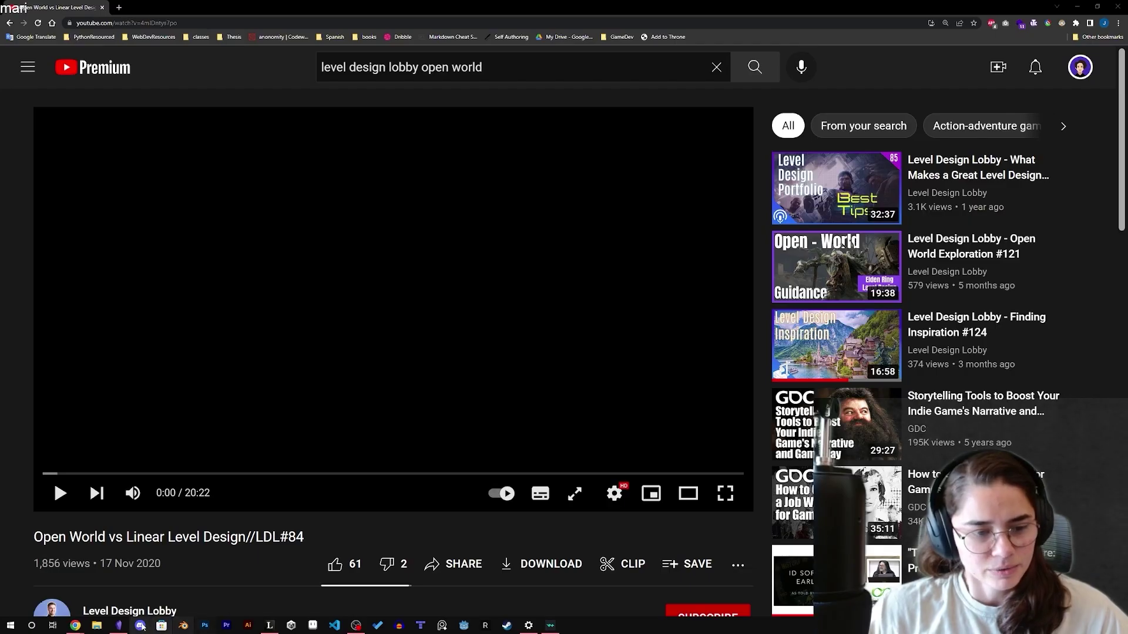
# - Switch back to the drawing canvas and sketch a narrow double-line path with an X beside it, leading up into a large circle
pyautogui.click(268, 626)
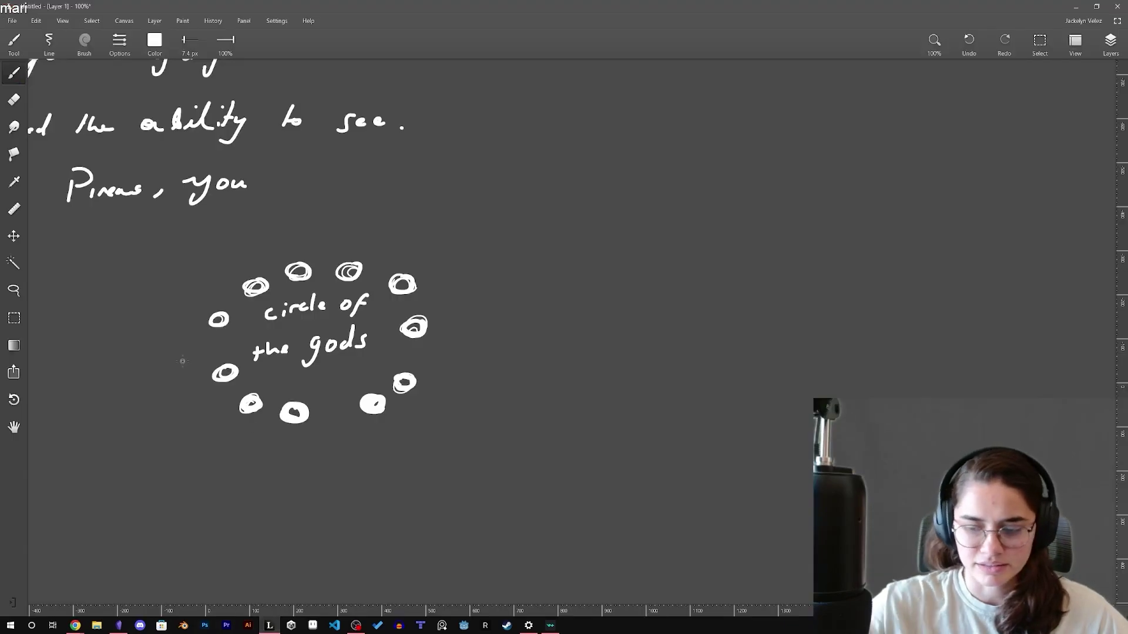
pyautogui.moveTo(626, 234)
pyautogui.mouseDown(button='middle')
pyautogui.moveTo(505, 264)
pyautogui.moveTo(489, 282)
pyautogui.mouseUp(button='middle')
pyautogui.moveTo(441, 351)
pyautogui.mouseDown()
pyautogui.moveTo(541, 260)
pyautogui.moveTo(568, 267)
pyautogui.mouseUp()
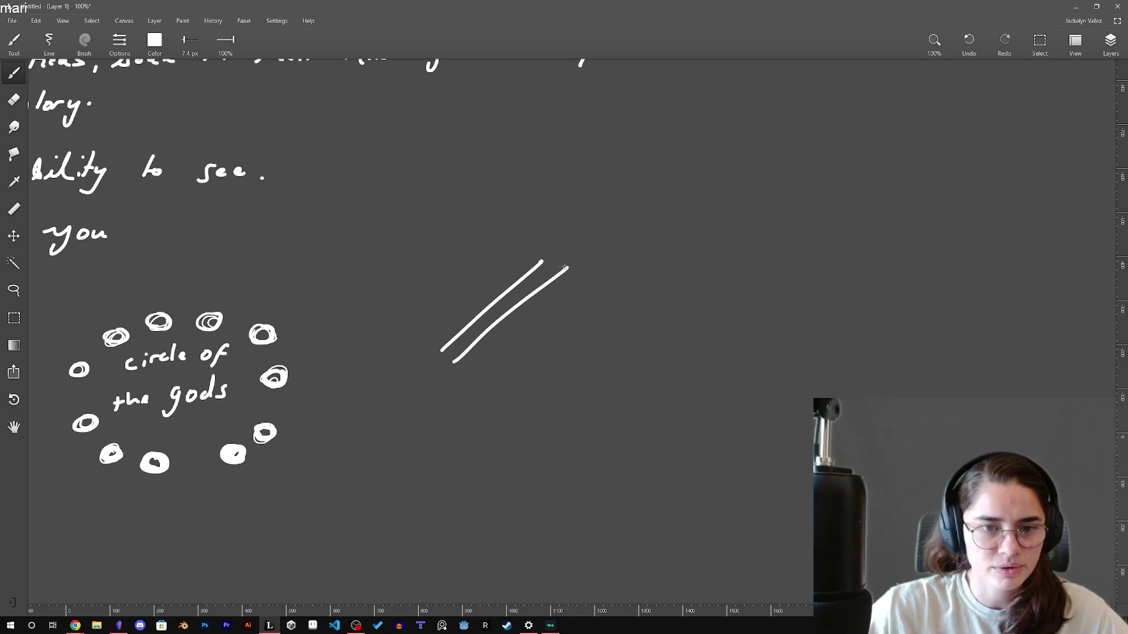
pyautogui.moveTo(604, 187); pyautogui.dragTo(614, 188)
pyautogui.hscroll(2, 623, 269)
pyautogui.scroll(1, 622, 269)
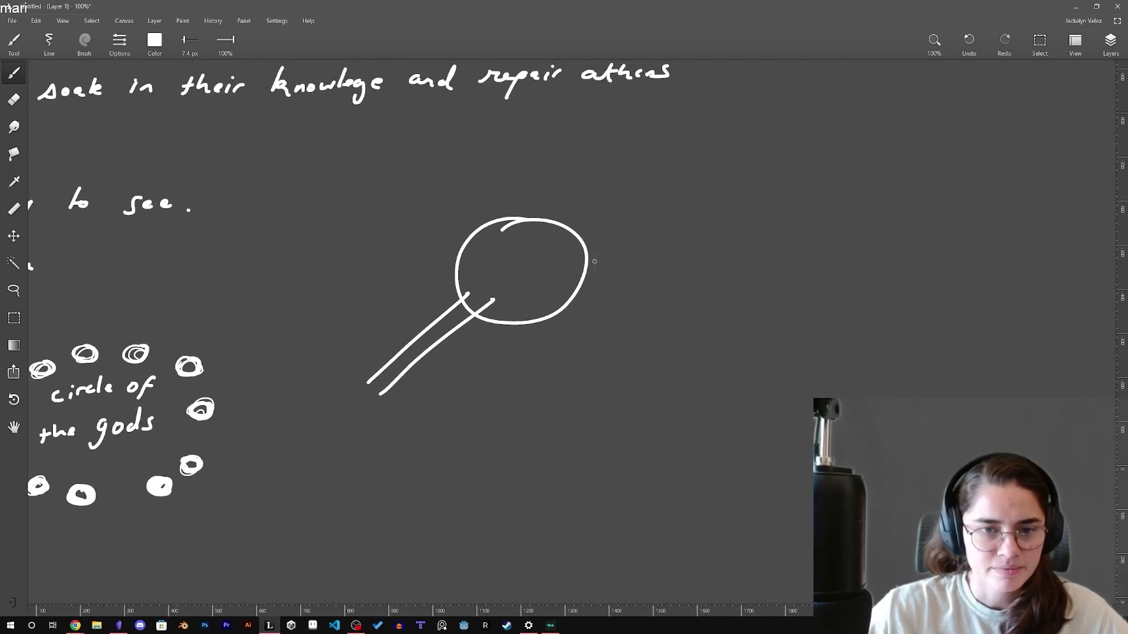
pyautogui.scroll(-2, 540, 292)
pyautogui.hscroll(-2, 540, 292)
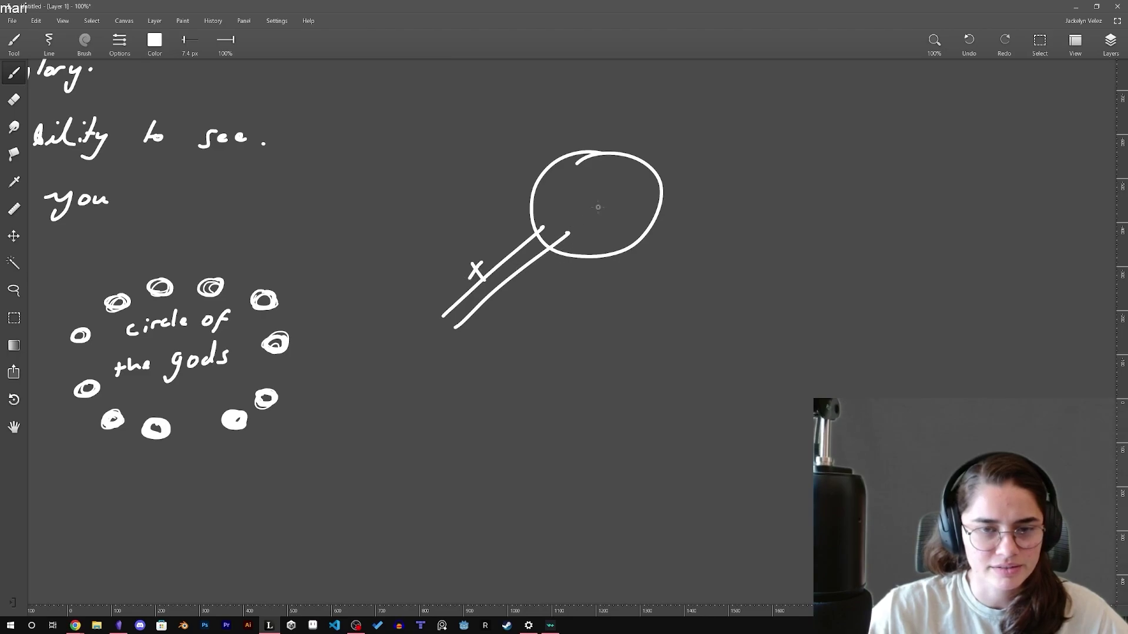
pyautogui.moveTo(598, 206); pyautogui.dragTo(575, 230)
pyautogui.moveTo(637, 264); pyautogui.dragTo(697, 254)
pyautogui.moveTo(553, 297); pyautogui.dragTo(566, 227)
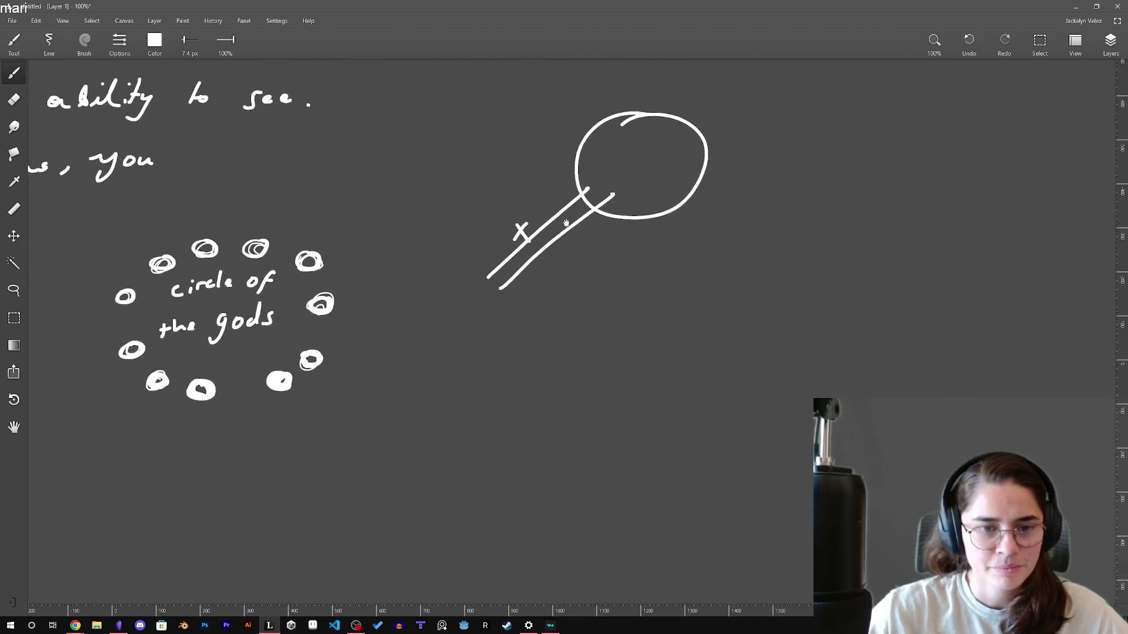
pyautogui.moveTo(598, 265)
pyautogui.mouseDown()
pyautogui.moveTo(526, 309)
pyautogui.moveTo(564, 268)
pyautogui.mouseUp()
pyautogui.scroll(2, 569, 262)
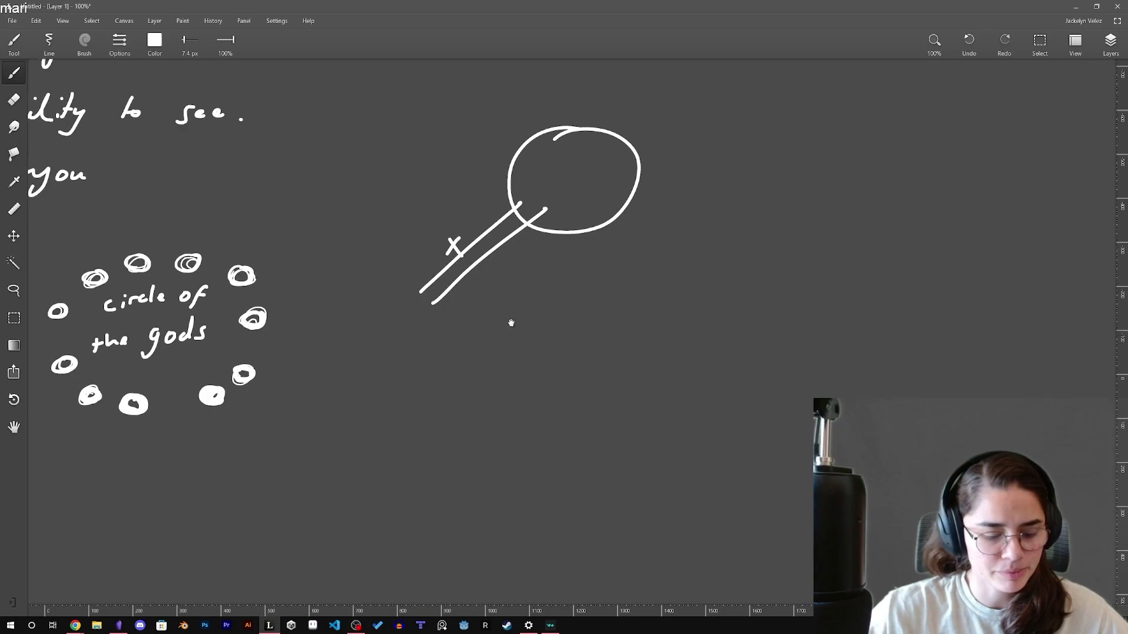
# - Erase the path-and-circle sketch and draw a large outlined area with an exit arrow beside a winding double-line path
pyautogui.press('e')
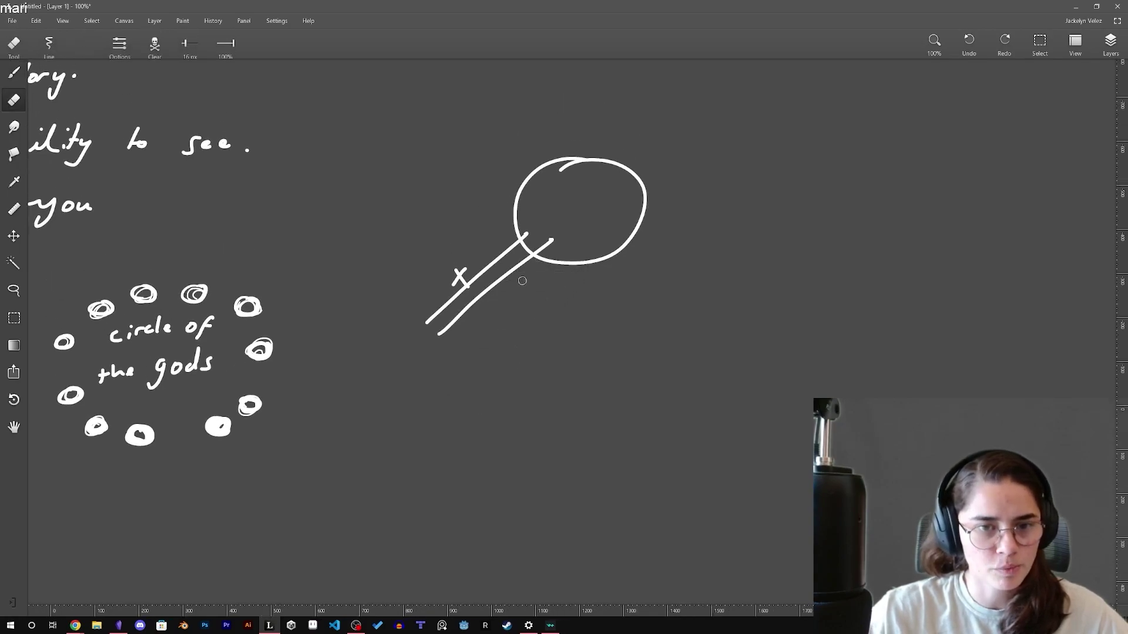
pyautogui.moveTo(583, 240)
pyautogui.mouseDown()
pyautogui.moveTo(506, 350)
pyautogui.moveTo(574, 222)
pyautogui.mouseUp()
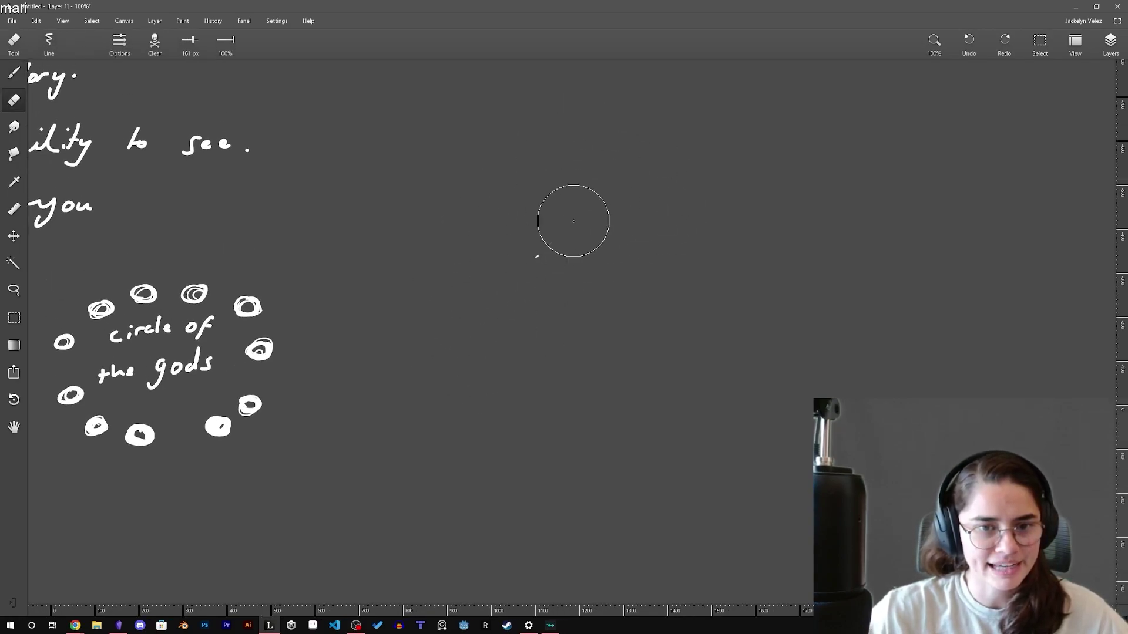
pyautogui.press('b')
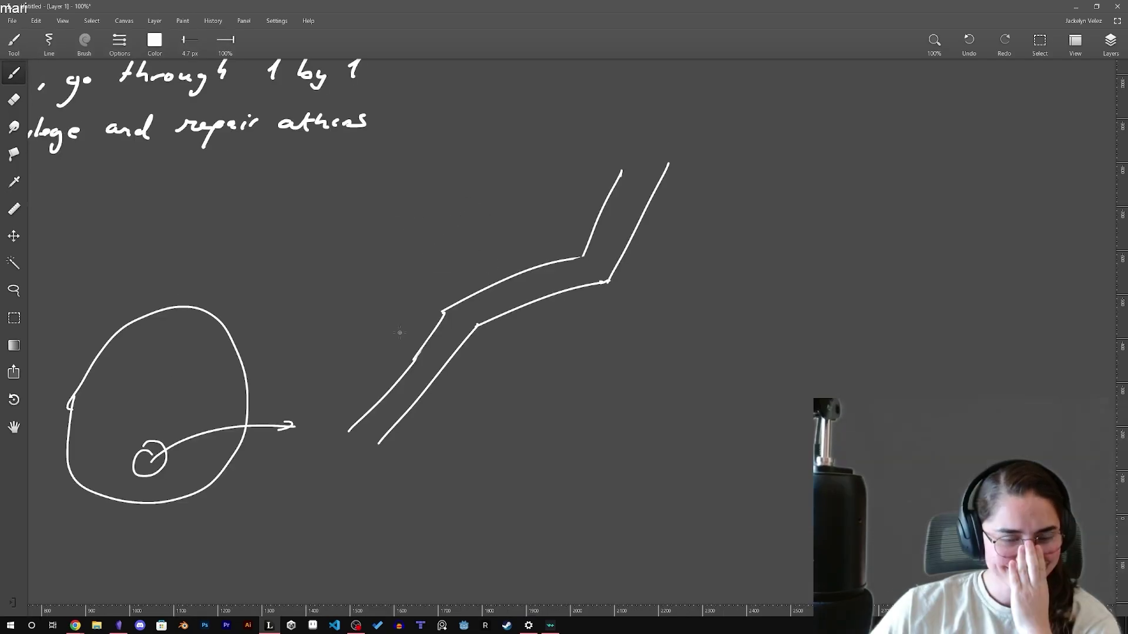
# - Examine the outlined area, the winding path and the circle of the gods sketch on the planning canvas
pyautogui.moveTo(264, 404)
pyautogui.mouseDown(button='middle')
pyautogui.moveTo(252, 373)
pyautogui.moveTo(341, 374)
pyautogui.mouseUp(button='middle')
pyautogui.moveTo(554, 314); pyautogui.dragTo(462, 375, button='middle')
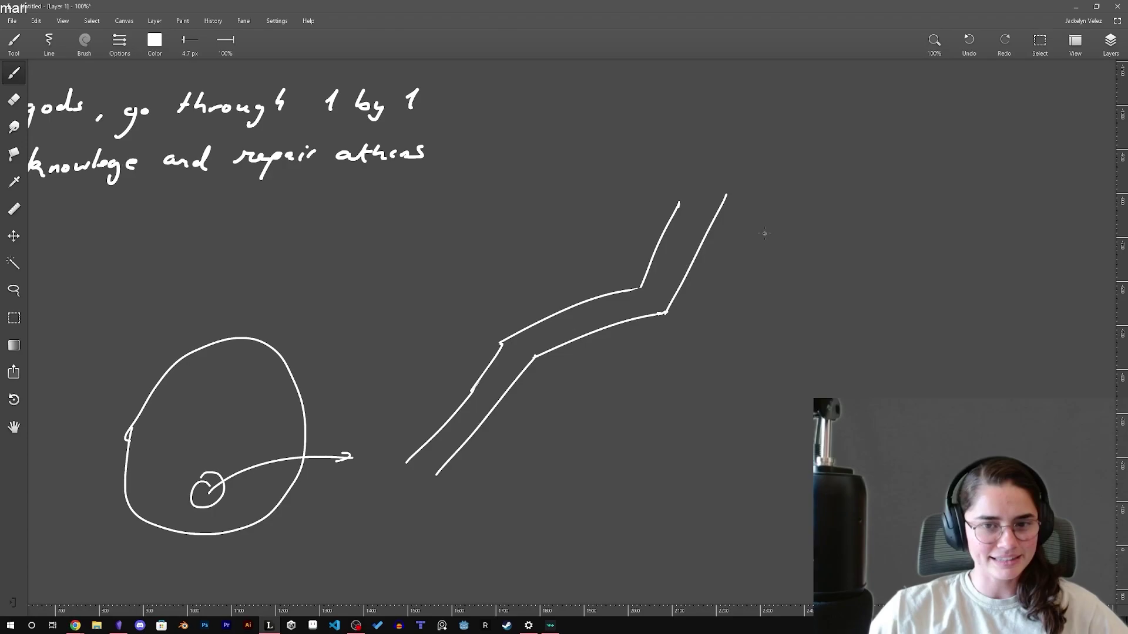
pyautogui.moveTo(646, 276); pyautogui.dragTo(529, 304, button='middle')
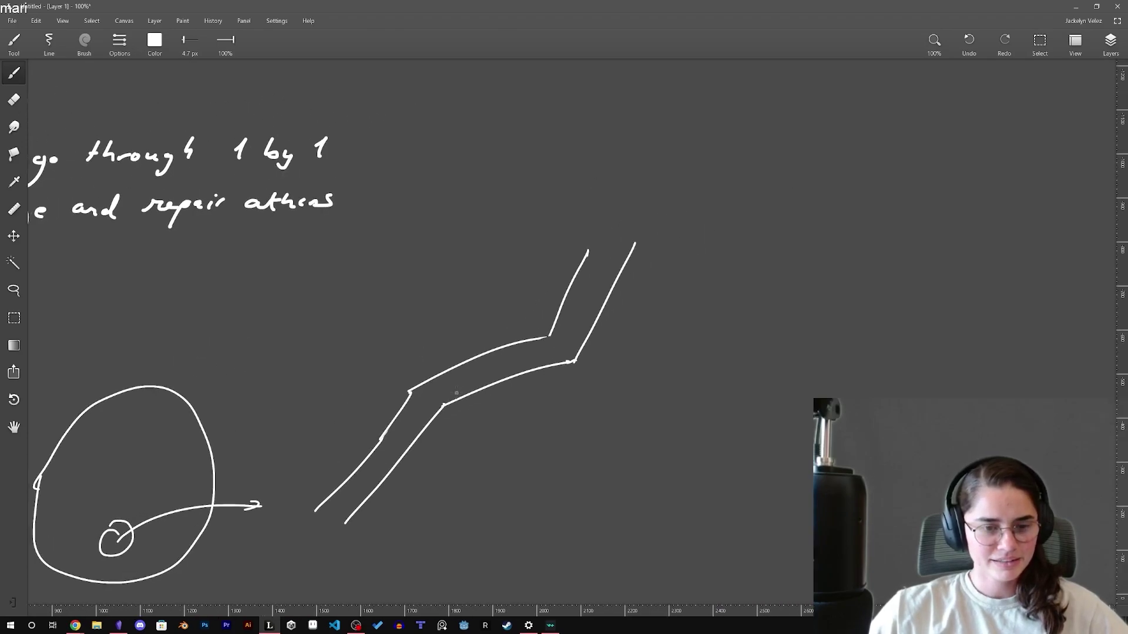
pyautogui.moveTo(517, 342)
pyautogui.mouseDown(button='middle')
pyautogui.moveTo(505, 385)
pyautogui.moveTo(527, 373)
pyautogui.mouseUp(button='middle')
pyautogui.moveTo(444, 390); pyautogui.dragTo(600, 309, button='middle')
pyautogui.moveTo(382, 337)
pyautogui.mouseDown(button='middle')
pyautogui.moveTo(763, 329)
pyautogui.moveTo(511, 259)
pyautogui.mouseUp(button='middle')
pyautogui.moveTo(711, 289); pyautogui.dragTo(415, 312, button='middle')
pyautogui.moveTo(613, 302); pyautogui.dragTo(462, 332, button='middle')
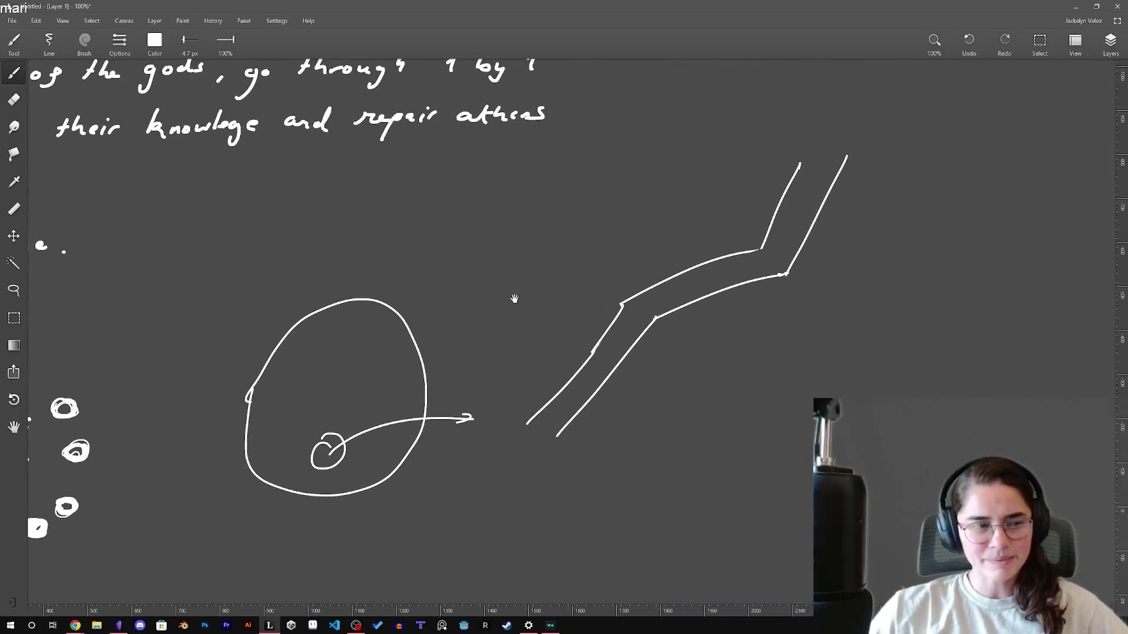
pyautogui.moveTo(514, 299); pyautogui.dragTo(541, 323, button='middle')
pyautogui.moveTo(430, 384); pyautogui.dragTo(435, 347, button='middle')
pyautogui.moveTo(640, 277); pyautogui.dragTo(579, 316, button='middle')
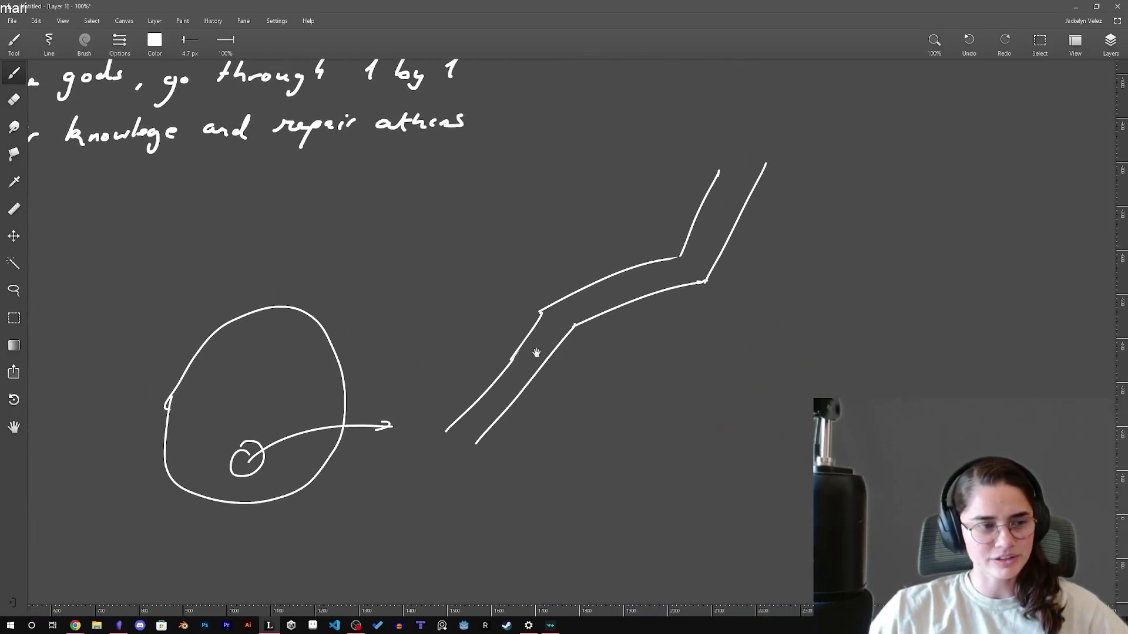
pyautogui.moveTo(536, 353); pyautogui.dragTo(603, 268, button='middle')
pyautogui.moveTo(501, 345); pyautogui.dragTo(886, 310, button='middle')
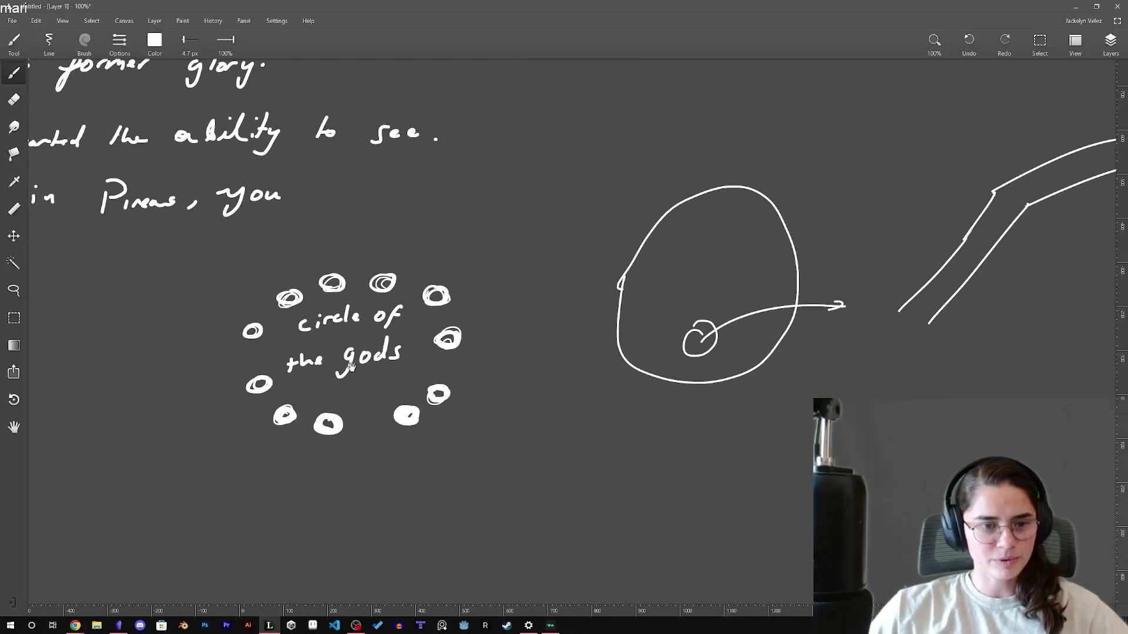
# - Sketch a small circle and a larger oval southwest of the circle of the gods, and join them with a double-line path
pyautogui.moveTo(351, 365); pyautogui.dragTo(544, 320, button='middle')
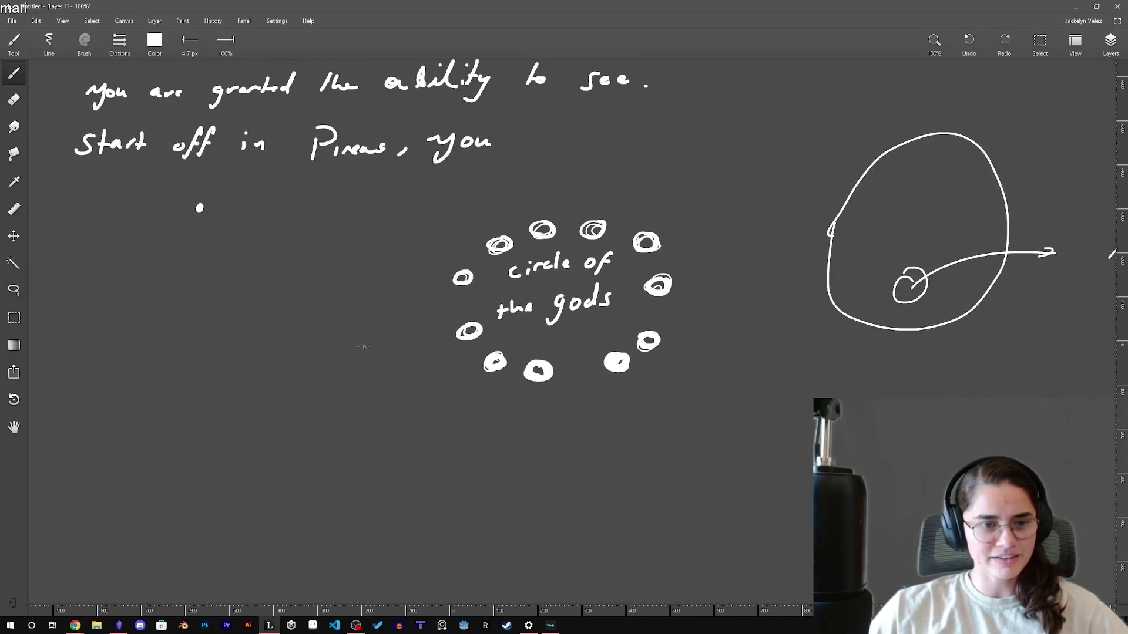
pyautogui.moveTo(210, 512); pyautogui.dragTo(220, 535)
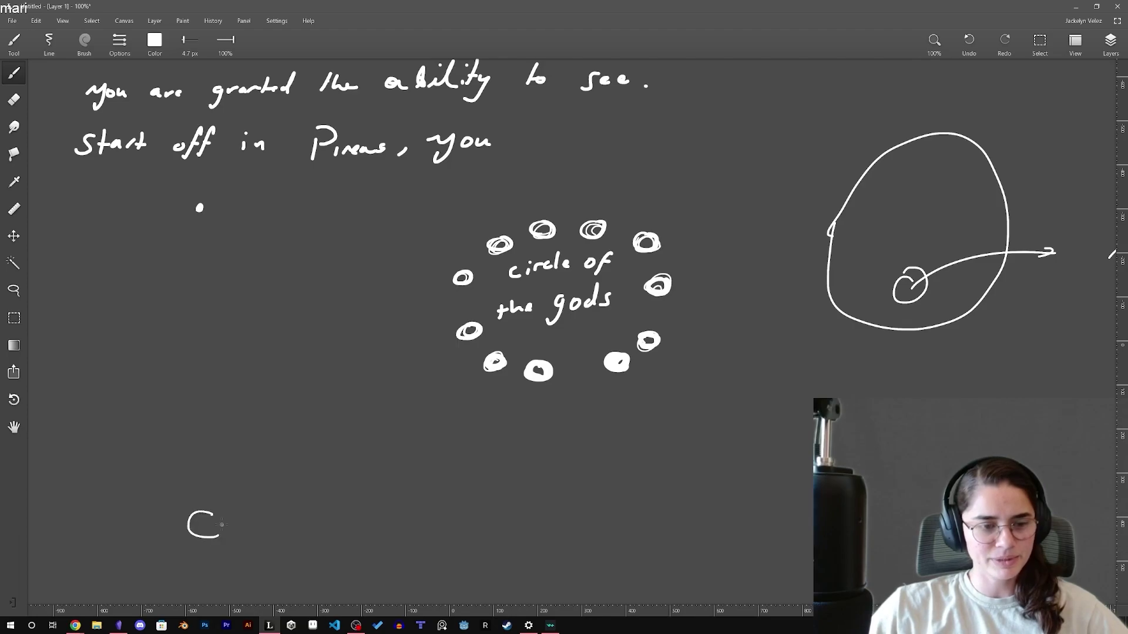
pyautogui.moveTo(327, 425); pyautogui.dragTo(310, 441, button='middle')
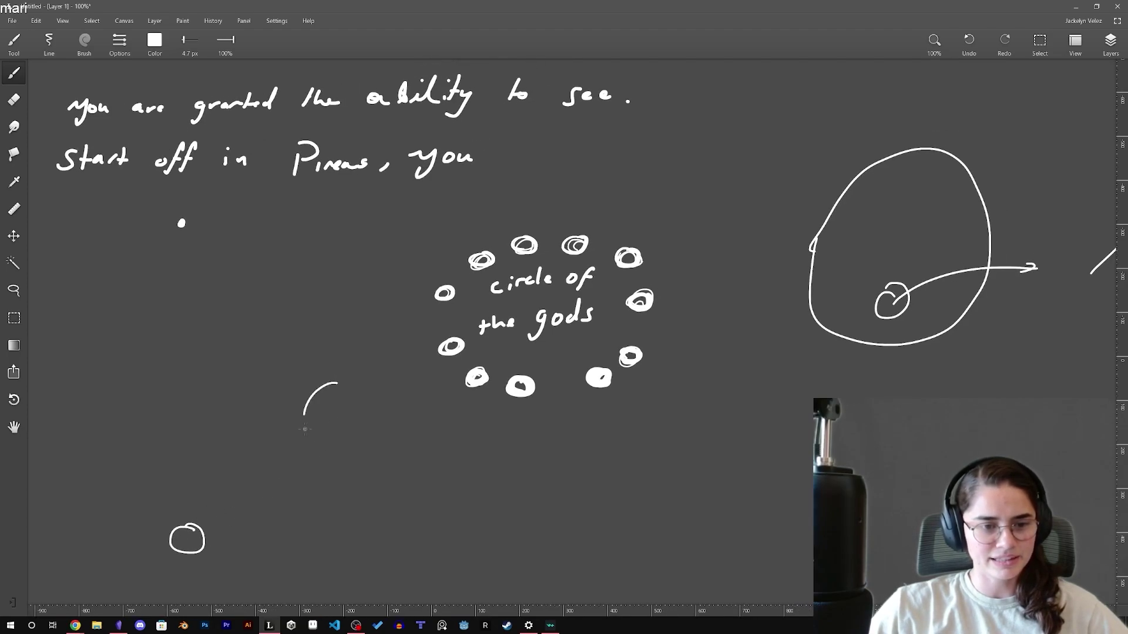
pyautogui.moveTo(305, 429); pyautogui.dragTo(302, 401)
pyautogui.moveTo(305, 457); pyautogui.dragTo(272, 444, button='middle')
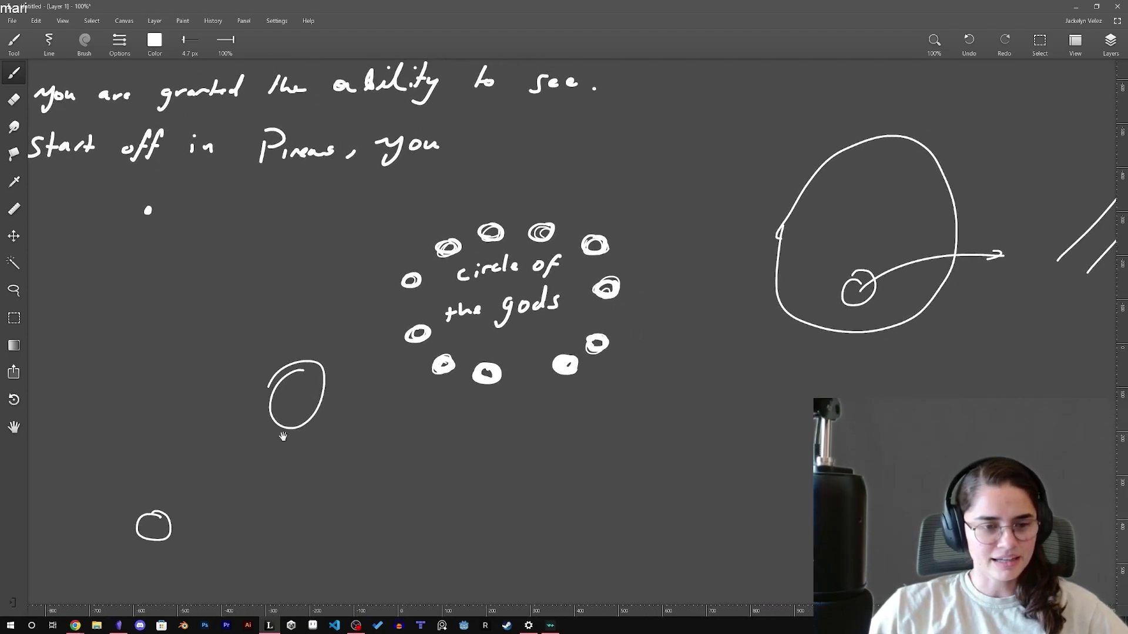
pyautogui.moveTo(170, 509); pyautogui.dragTo(271, 399)
pyautogui.moveTo(232, 474); pyautogui.dragTo(284, 417)
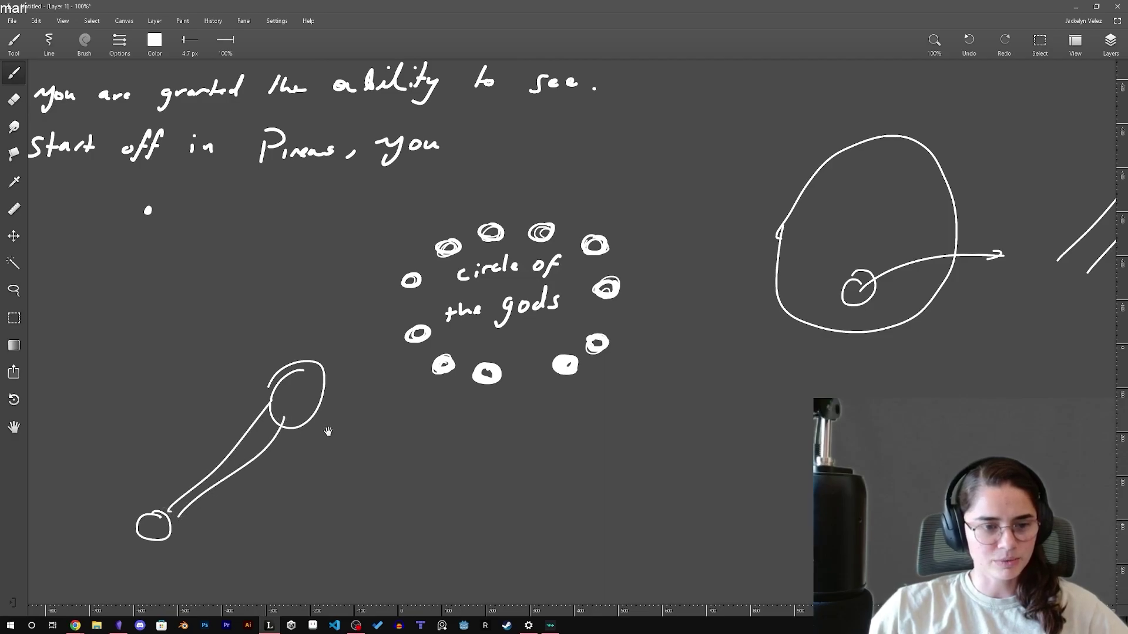
# - Draw a square area and a small oval on opposite sides of the new path
pyautogui.moveTo(330, 433)
pyautogui.mouseDown(button='middle')
pyautogui.moveTo(281, 440)
pyautogui.moveTo(274, 425)
pyautogui.moveTo(304, 386)
pyautogui.mouseUp(button='middle')
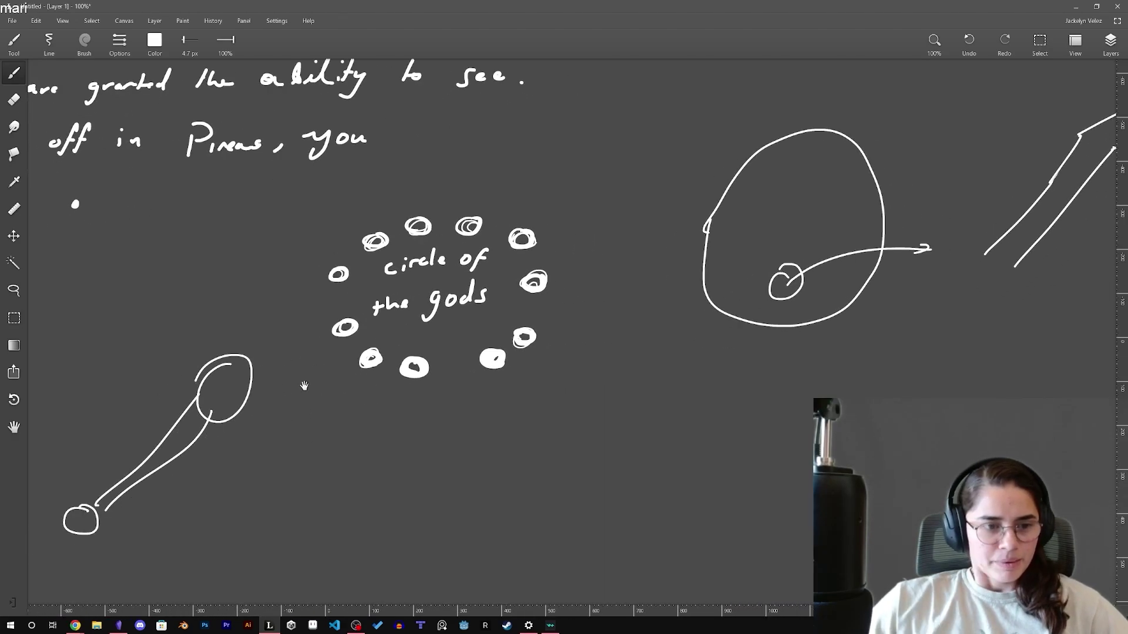
pyautogui.moveTo(182, 418); pyautogui.dragTo(273, 383, button='middle')
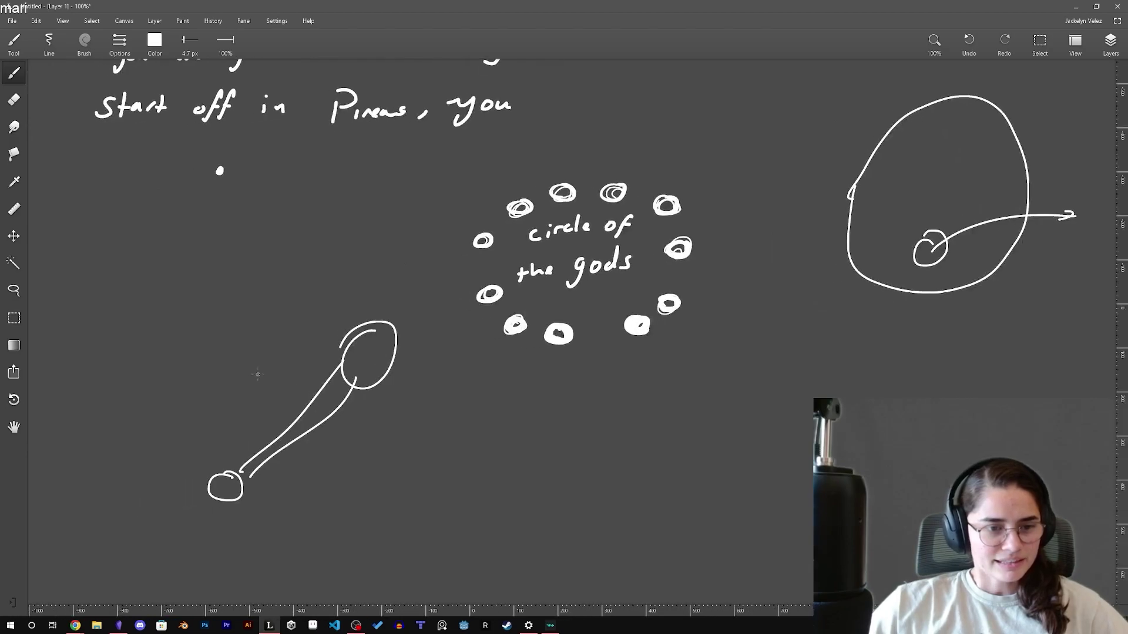
pyautogui.moveTo(233, 370); pyautogui.dragTo(280, 435)
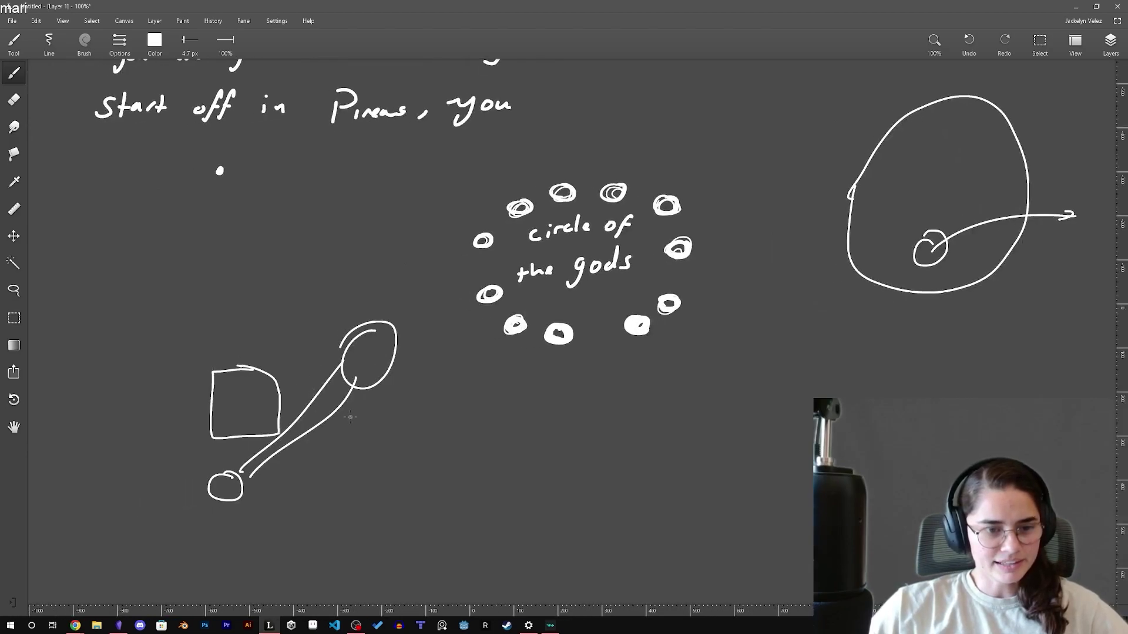
pyautogui.moveTo(360, 410)
pyautogui.mouseDown()
pyautogui.moveTo(376, 420)
pyautogui.moveTo(344, 415)
pyautogui.mouseUp()
# - Mark up the circle of the gods with stick figures labelled Zeus and Artemis, a box labelled dion, and crosses over the other markers
pyautogui.moveTo(501, 395); pyautogui.dragTo(389, 448, button='middle')
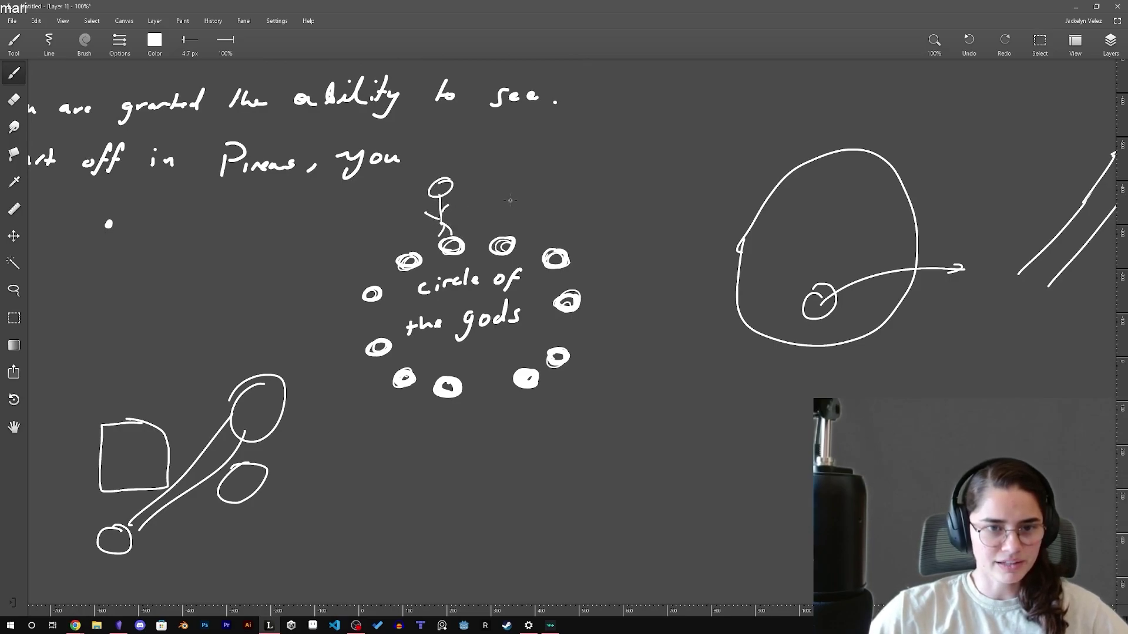
pyautogui.moveTo(509, 176); pyautogui.dragTo(507, 194)
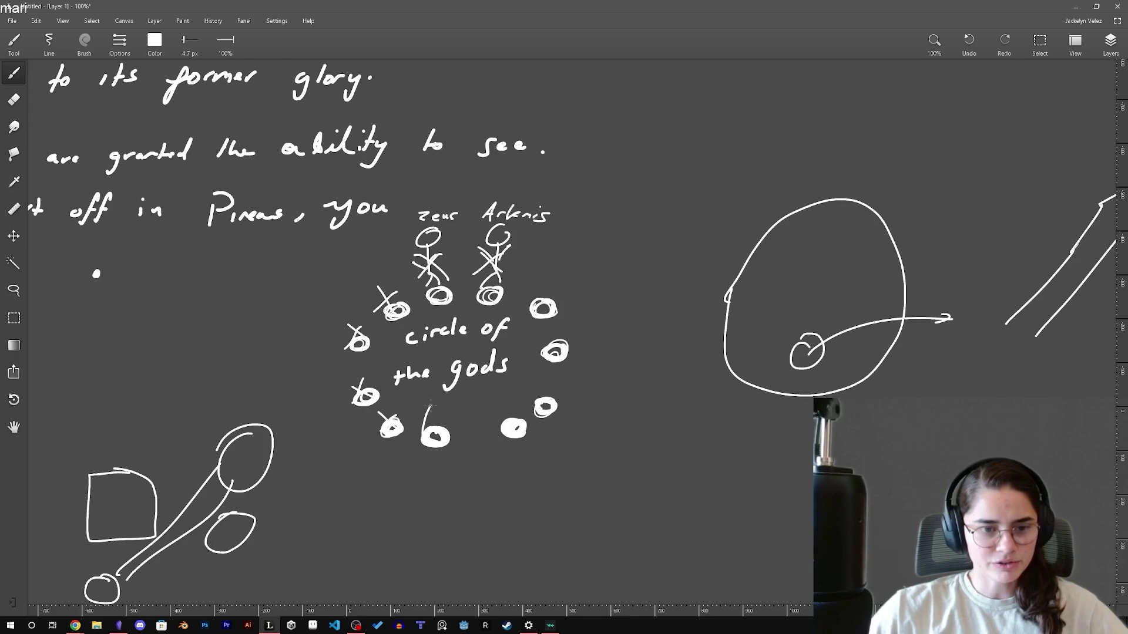
pyautogui.moveTo(484, 400); pyautogui.dragTo(468, 407, button='middle')
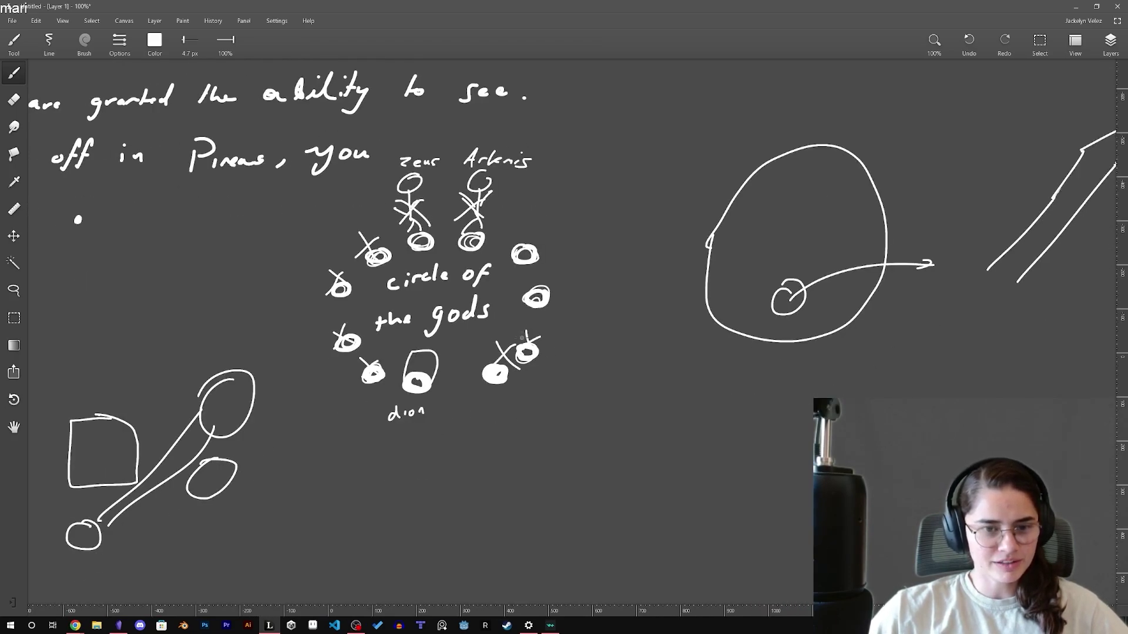
pyautogui.moveTo(537, 234); pyautogui.dragTo(516, 251)
pyautogui.scroll(-1, 517, 252)
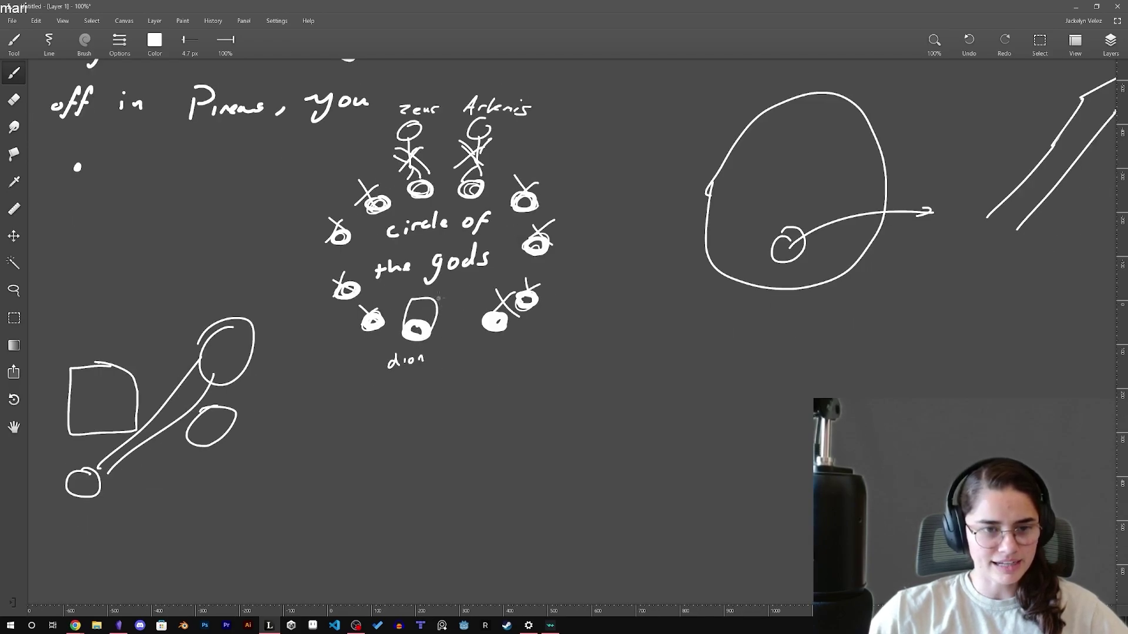
pyautogui.scroll(2, 590, 315)
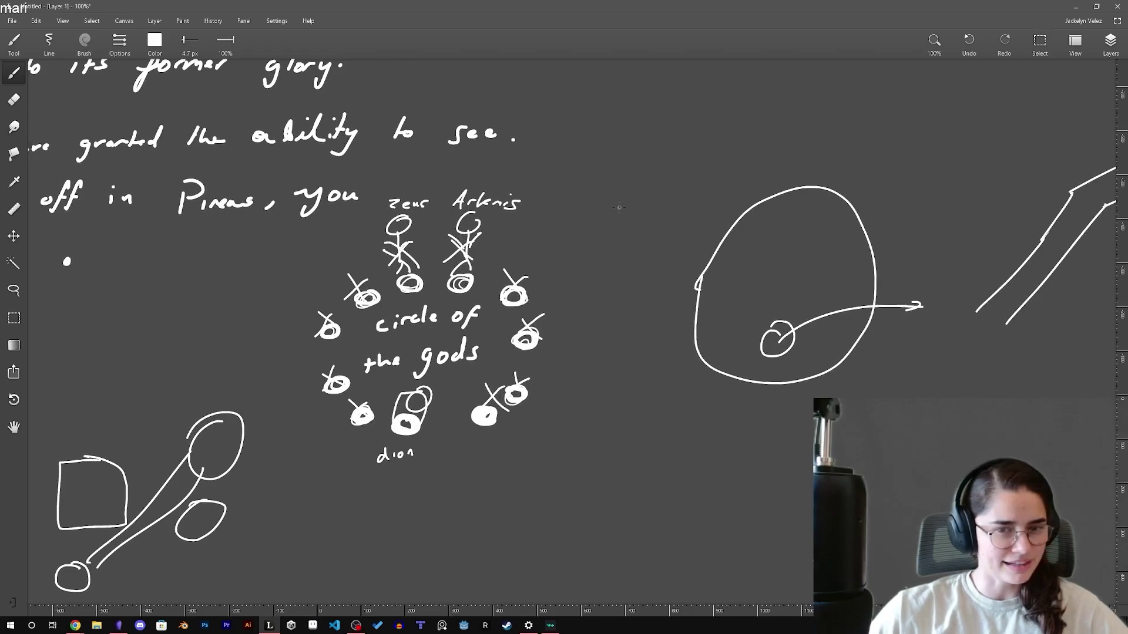
pyautogui.moveTo(226, 430); pyautogui.dragTo(289, 388, button='middle')
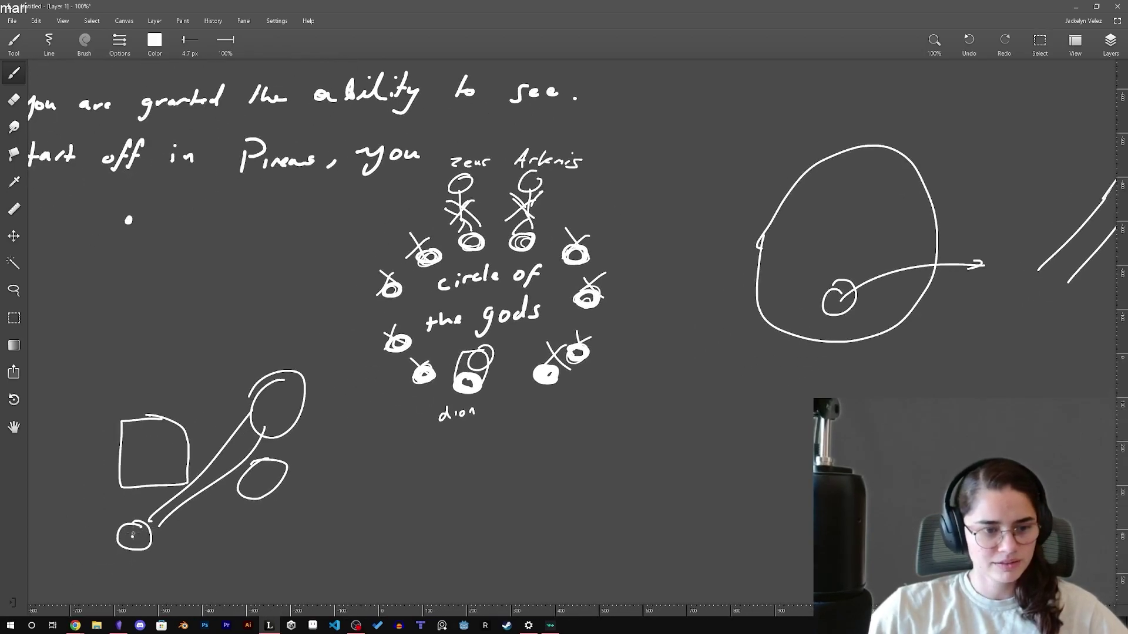
# - Draw an arrow from the dion marker northeast out of the circle of the gods to a new bent double-line path
pyautogui.moveTo(468, 377); pyautogui.dragTo(689, 210)
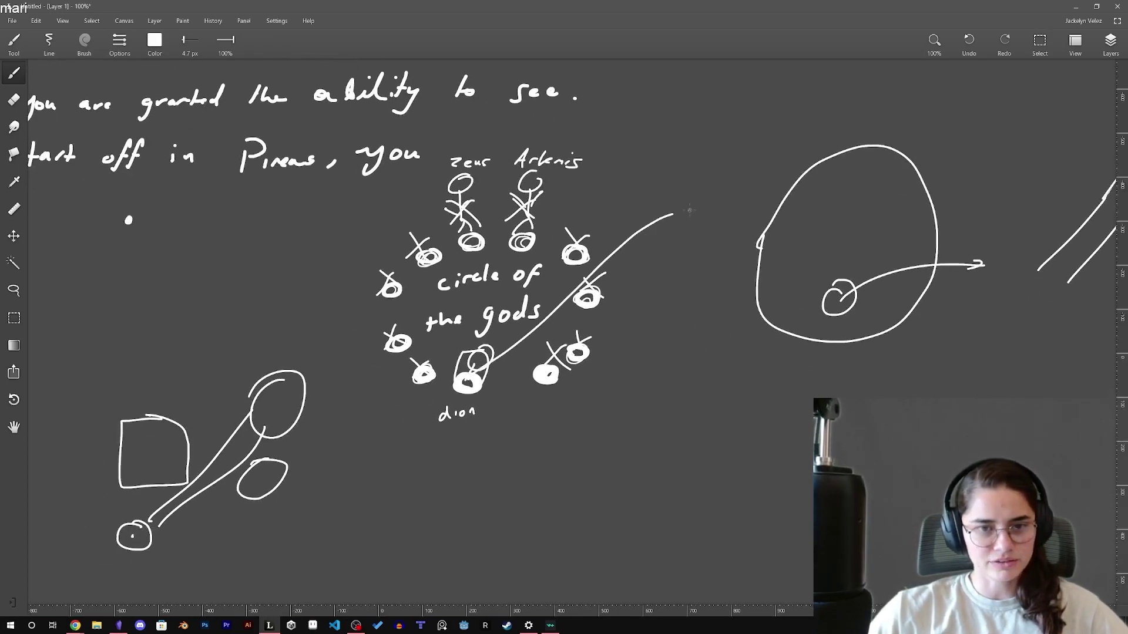
pyautogui.moveTo(632, 280); pyautogui.dragTo(359, 468)
pyautogui.moveTo(414, 401)
pyautogui.mouseDown()
pyautogui.moveTo(395, 314)
pyautogui.moveTo(453, 249)
pyautogui.mouseUp()
# - Add dot markers inside the small circle, the square area and the larger oval of the southwest path sketch
pyautogui.moveTo(245, 574)
pyautogui.mouseDown()
pyautogui.moveTo(483, 373)
pyautogui.moveTo(549, 296)
pyautogui.mouseUp()
pyautogui.moveTo(242, 427); pyautogui.dragTo(332, 391)
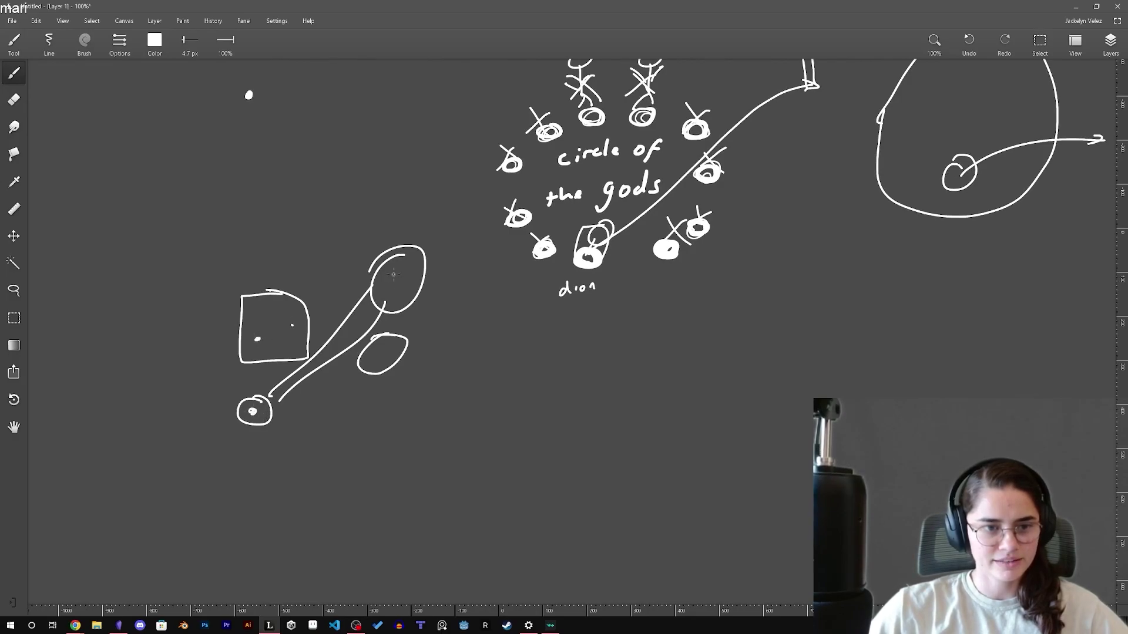
pyautogui.click(408, 284)
# - Trace a loop through the markers around the circle of the gods, and undo the last stroke
pyautogui.moveTo(464, 308); pyautogui.dragTo(291, 447)
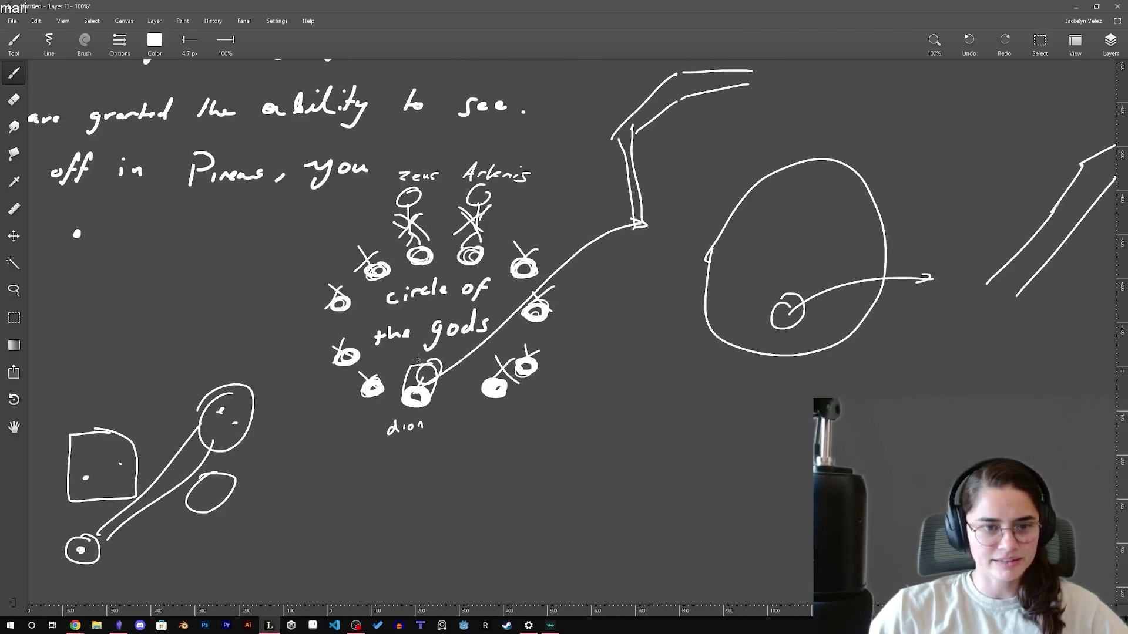
pyautogui.moveTo(414, 367)
pyautogui.mouseDown()
pyautogui.moveTo(340, 317)
pyautogui.moveTo(511, 270)
pyautogui.moveTo(380, 352)
pyautogui.mouseUp()
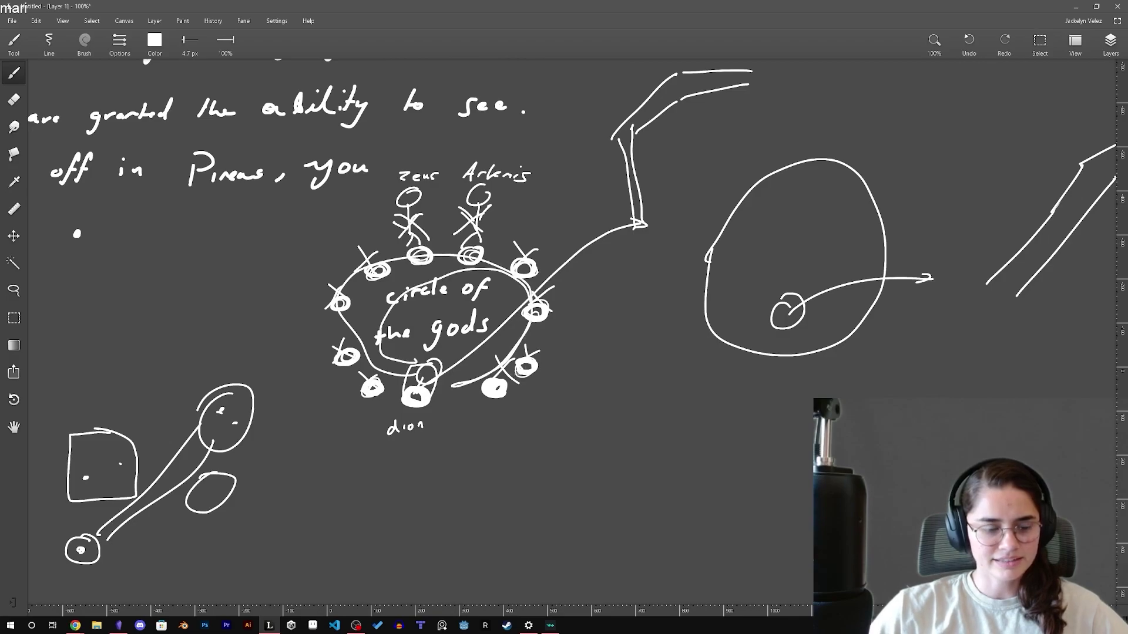
pyautogui.hotkey('ctrl', 'z')
# - Switch to the 07-10-2022 note and add the bullet "Rules of Play: Game Design Fundamentals" in bold italics under GameDevBooks
pyautogui.press('Return')
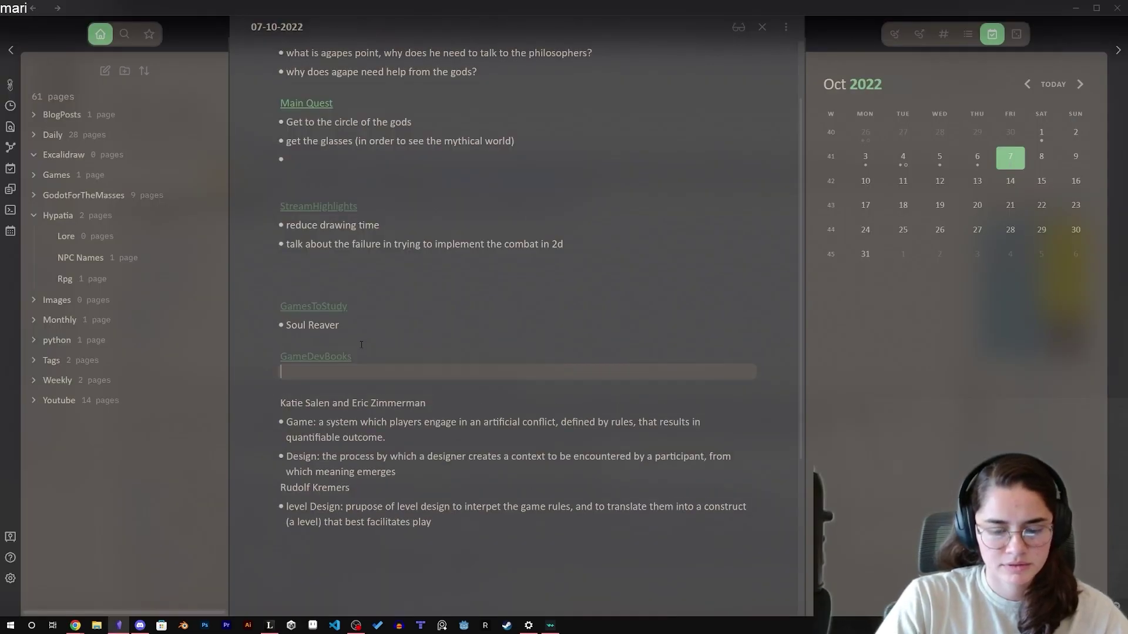
pyautogui.write('-')
pyautogui.write('_**Rules of Play: Game Design Fundamentals**_')
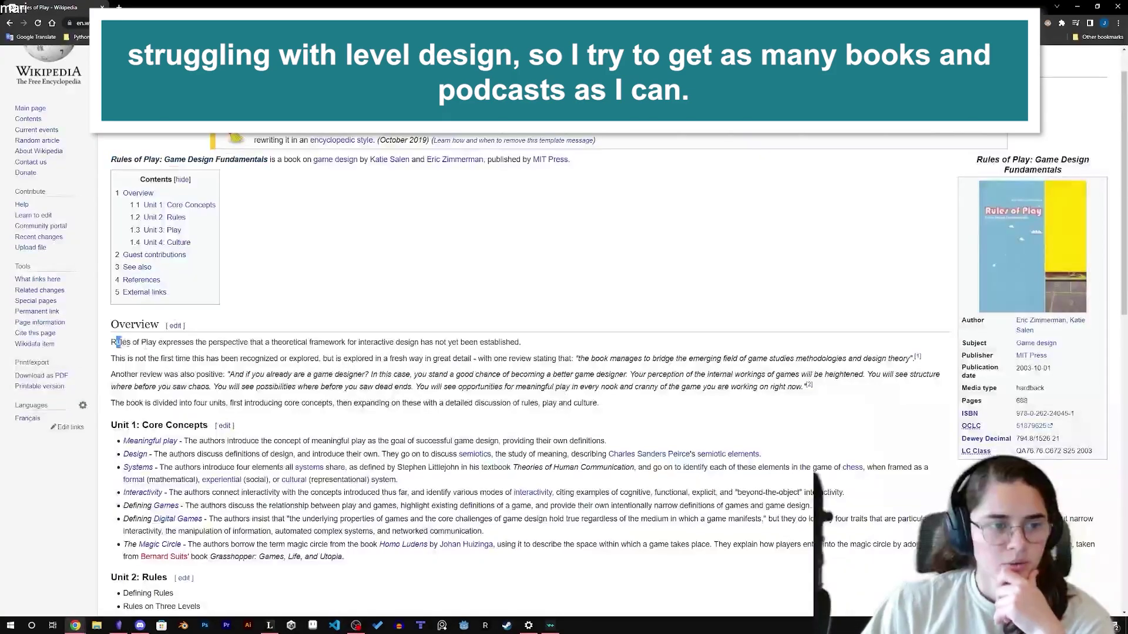
# - Read the overview of the Rules of Play Wikipedia article, including the quoted reviews of the book
pyautogui.moveTo(117, 342); pyautogui.dragTo(204, 346)
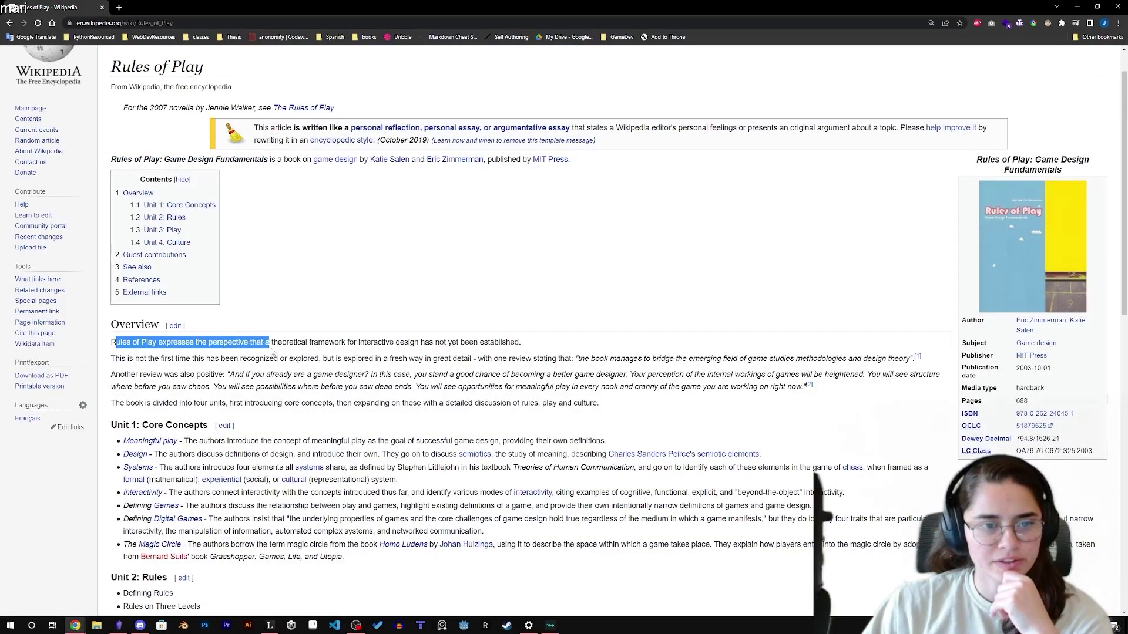
pyautogui.moveTo(293, 351); pyautogui.dragTo(519, 342)
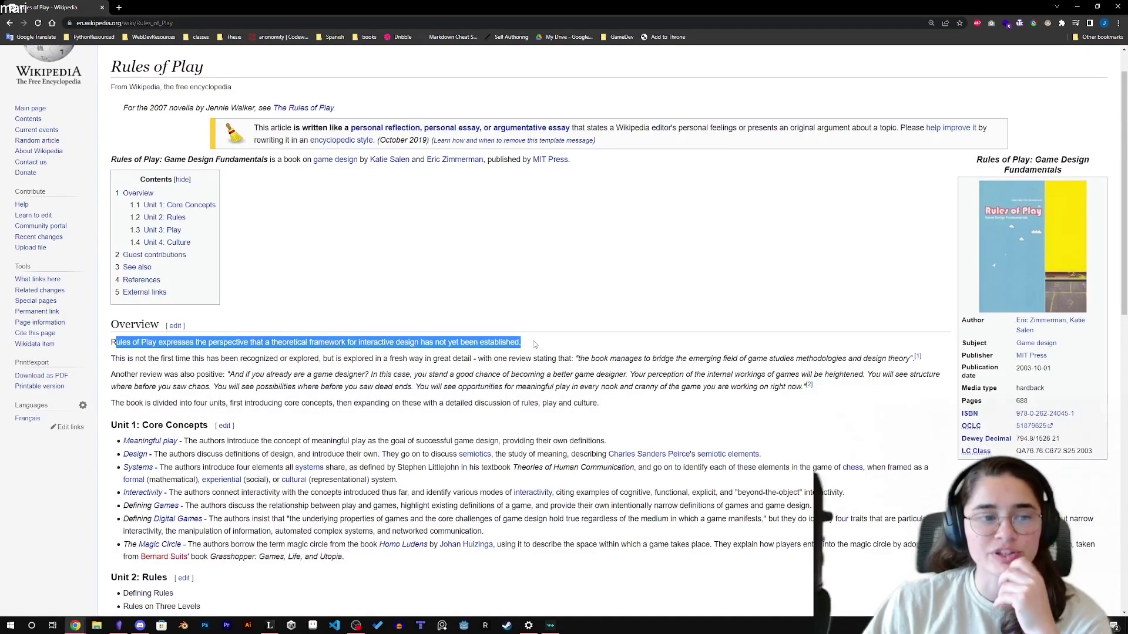
pyautogui.click(532, 342)
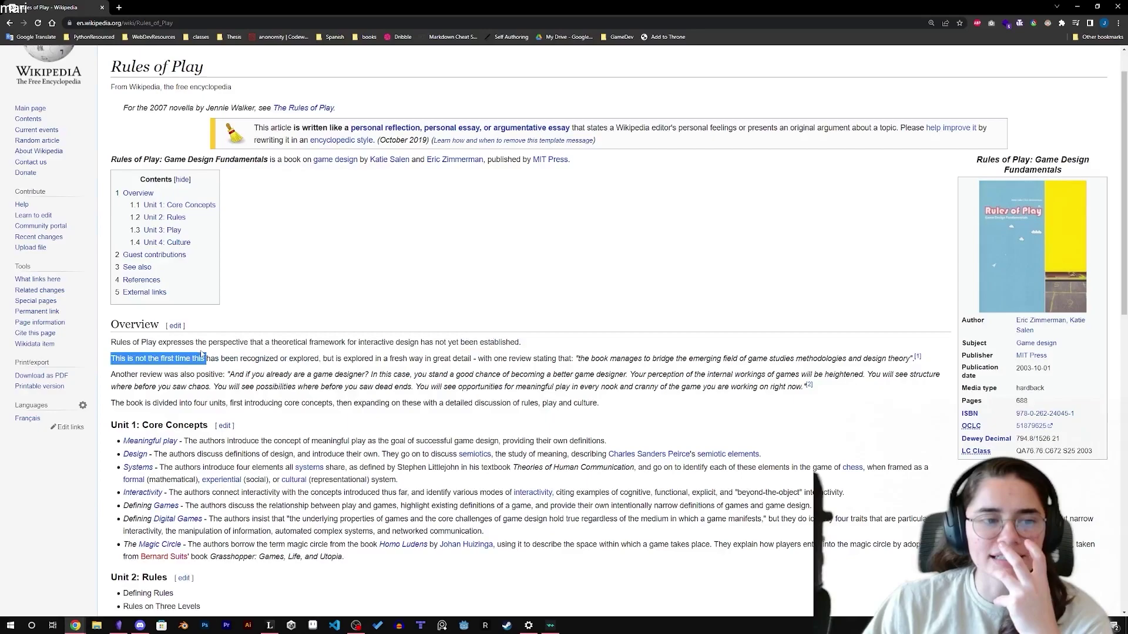
pyautogui.moveTo(202, 353); pyautogui.dragTo(116, 347)
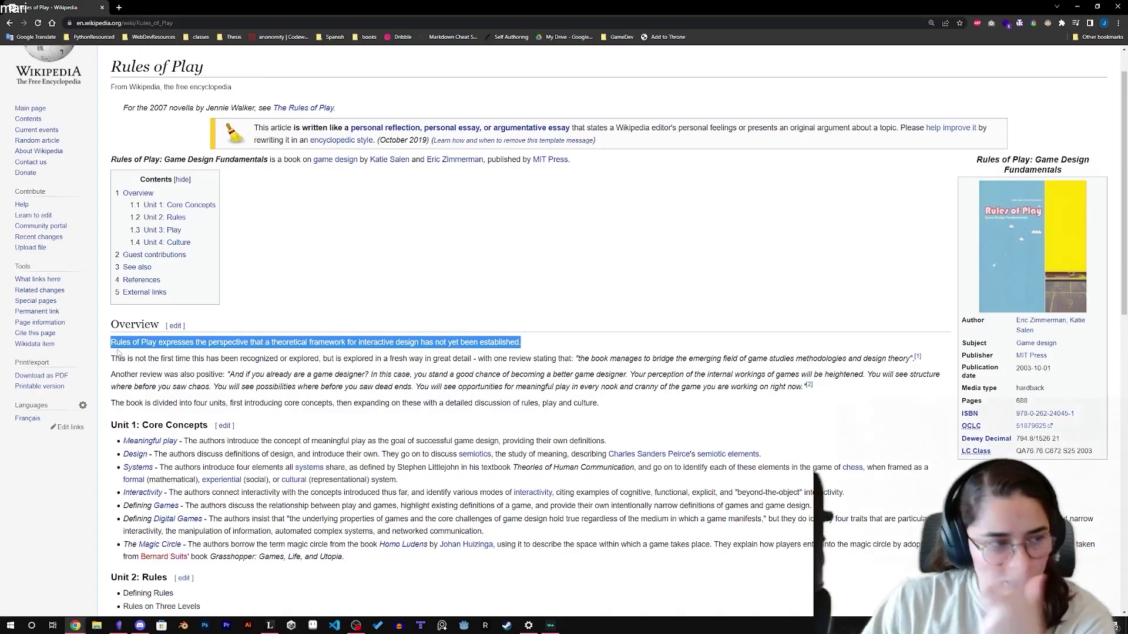
pyautogui.click(236, 342)
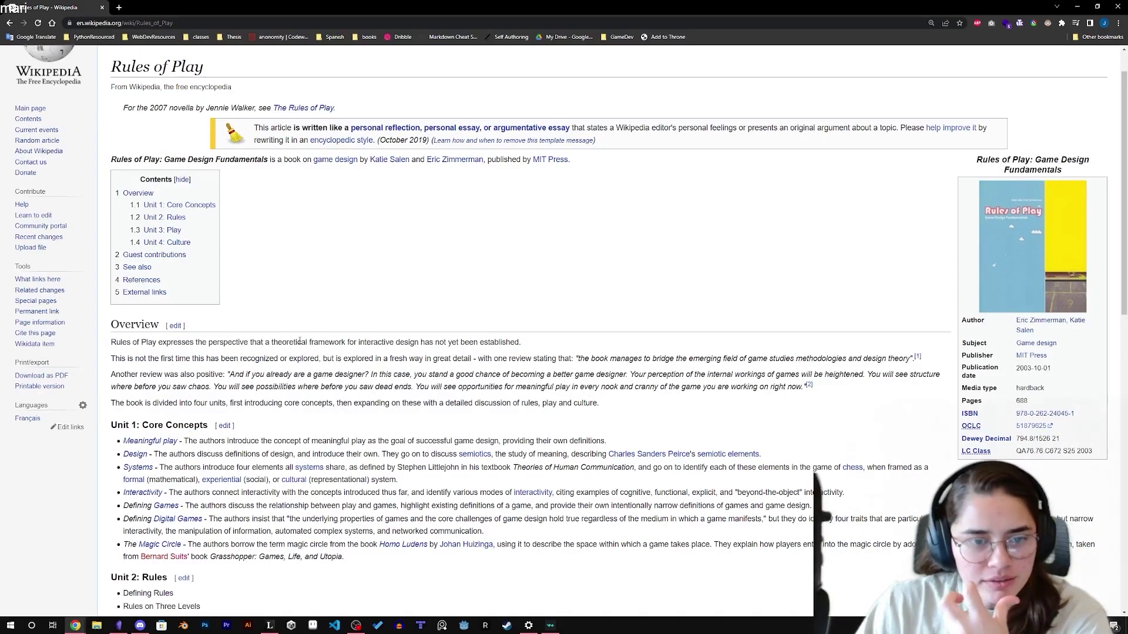
pyautogui.moveTo(579, 358); pyautogui.dragTo(707, 359)
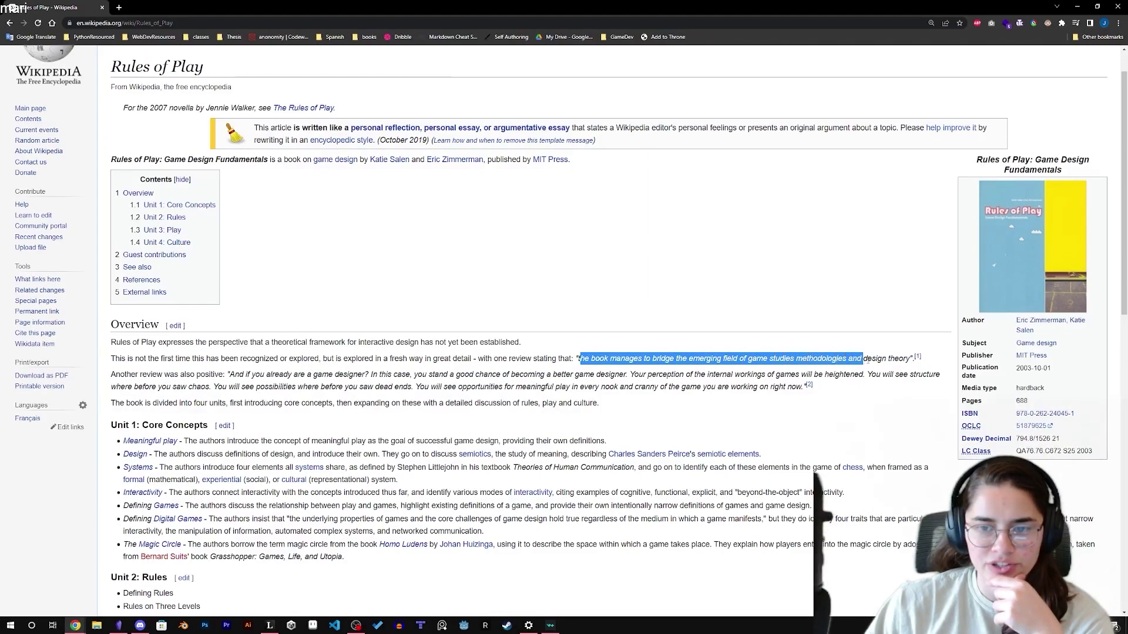
pyautogui.click(435, 374)
pyautogui.scroll(-3, 435, 374)
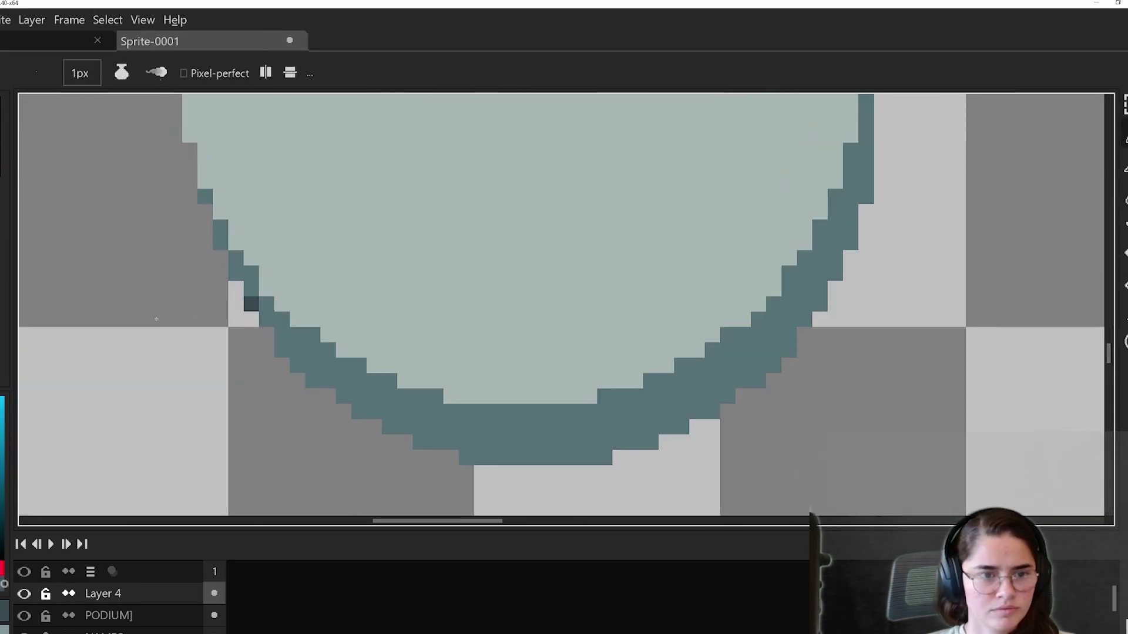
# - Add an orange accent pixel to the repeating crack texture in Sprite-0002
pyautogui.scroll(-2, 617, 196)
pyautogui.scroll(2, 259, 358)
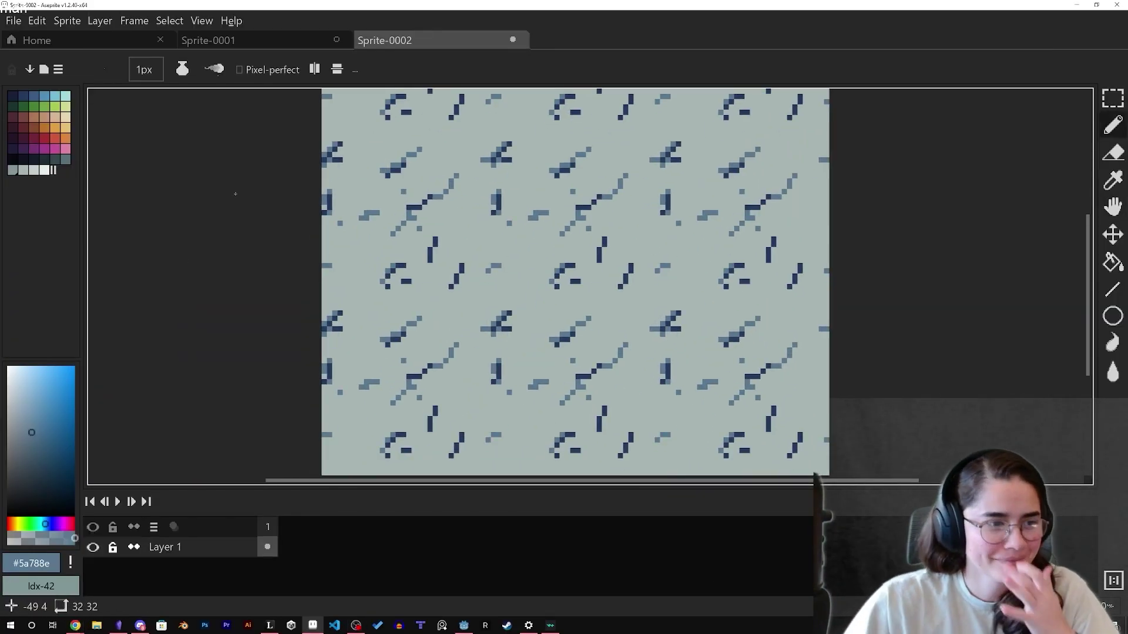
pyautogui.click(53, 128)
pyautogui.scroll(5, 478, 311)
pyautogui.scroll(-6, 478, 310)
pyautogui.scroll(2, 476, 310)
pyautogui.click(340, 289)
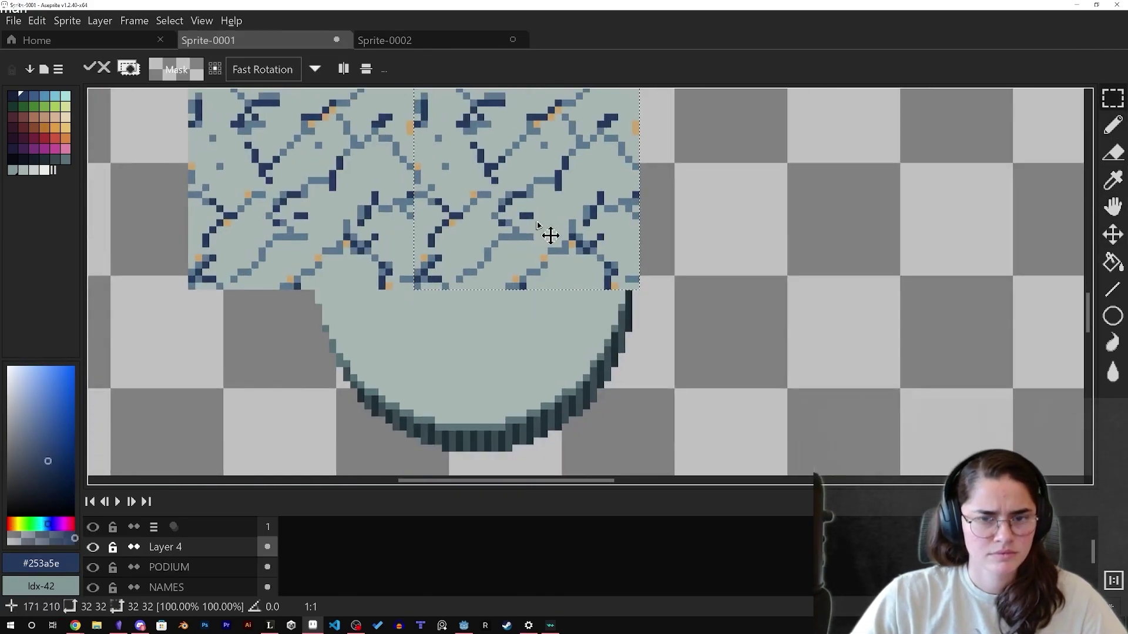
# - Copy the selected 32 by 32 crack-texture tile directly below itself to cover the rest of the podium, and deselect it
pyautogui.keyDown('ctrl'); pyautogui.moveTo(546, 223); pyautogui.dragTo(547, 406); pyautogui.keyUp('ctrl')
pyautogui.click(713, 327)
pyautogui.scroll(-5, 729, 323)
pyautogui.scroll(5, 703, 335)
# - Select the podium's round top on the PODIUM layer and erase the crack texture outside that outline on Layer 4
pyautogui.click(214, 567)
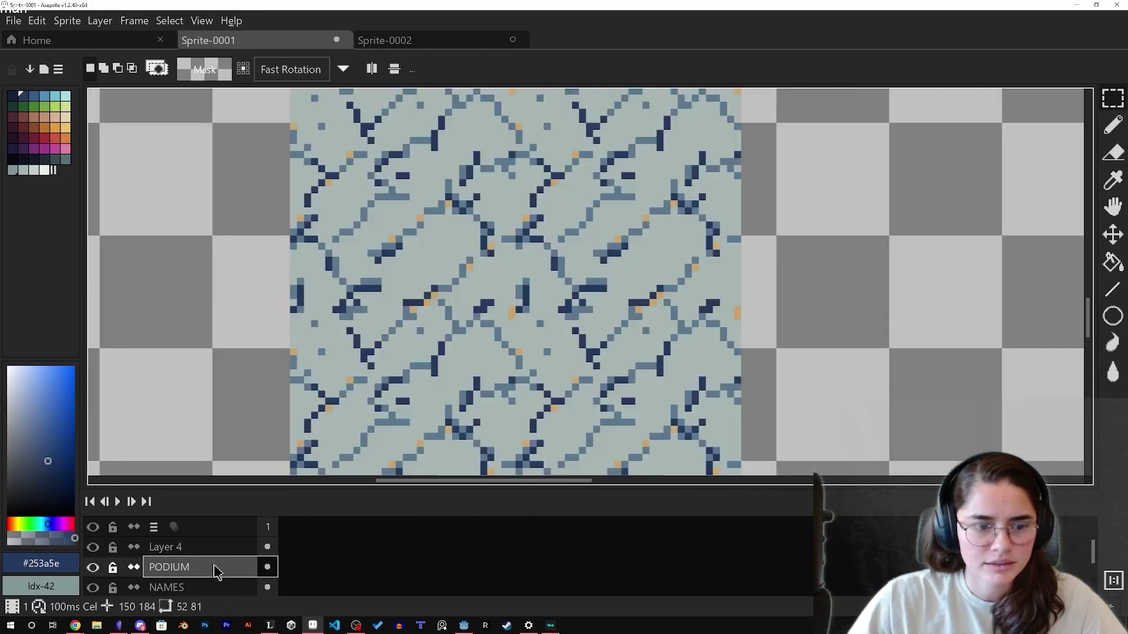
pyautogui.click(94, 548)
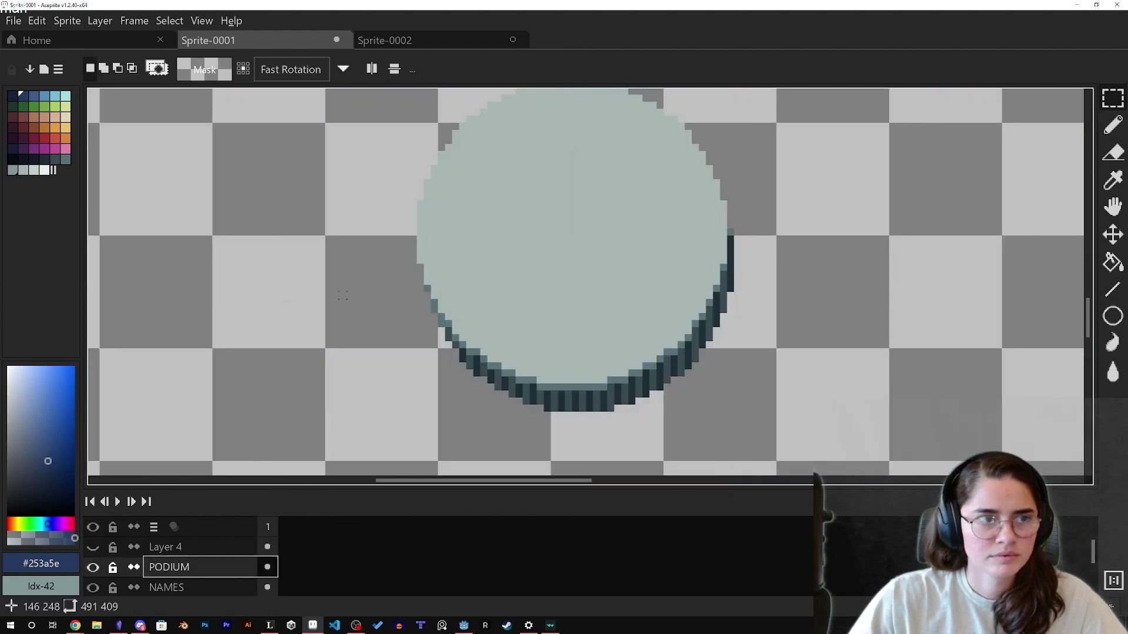
pyautogui.click(566, 225)
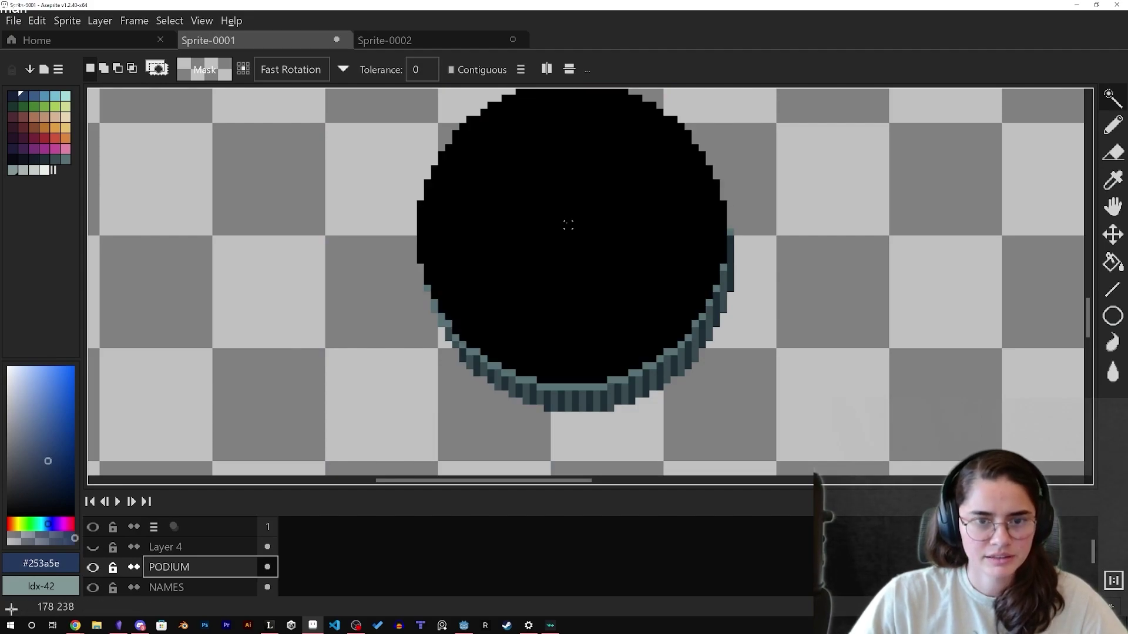
pyautogui.click(147, 547)
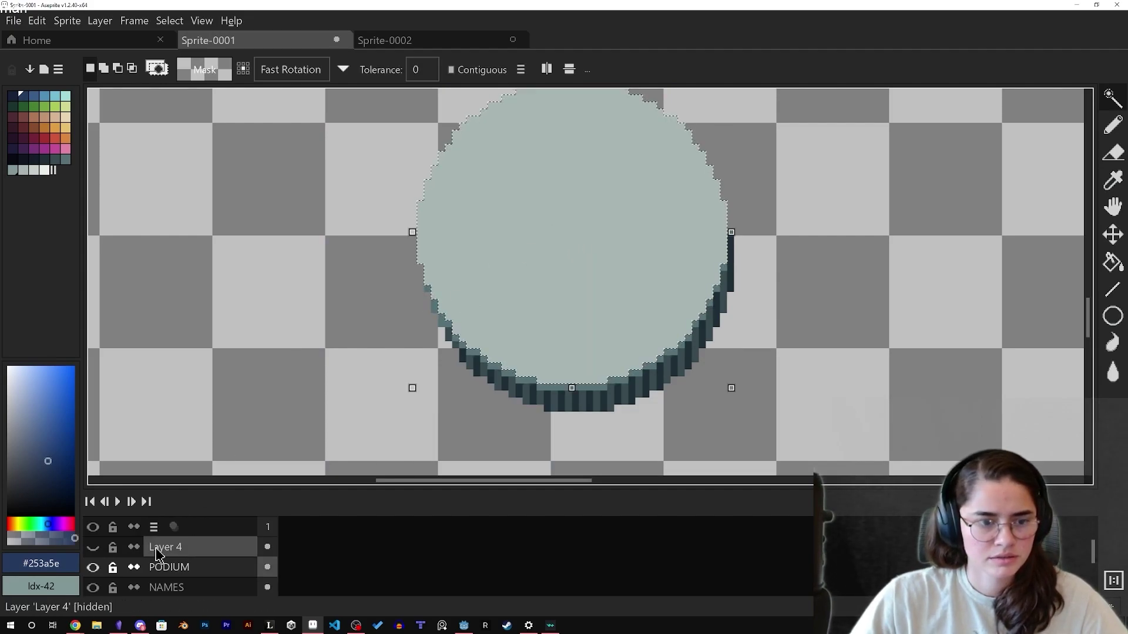
pyautogui.click(94, 548)
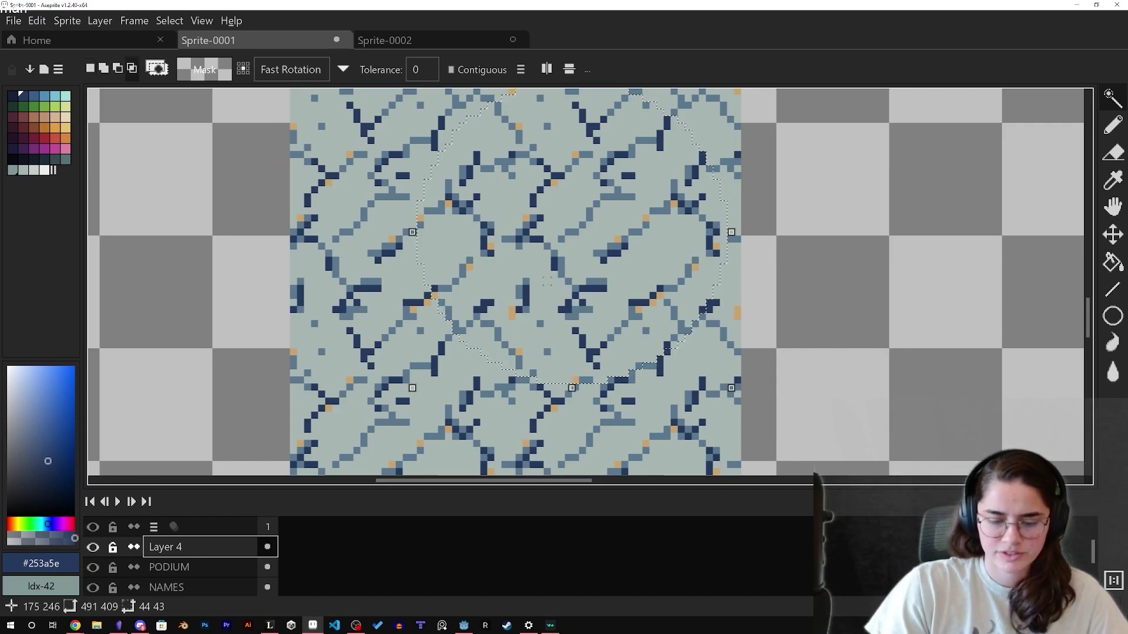
pyautogui.press('e')
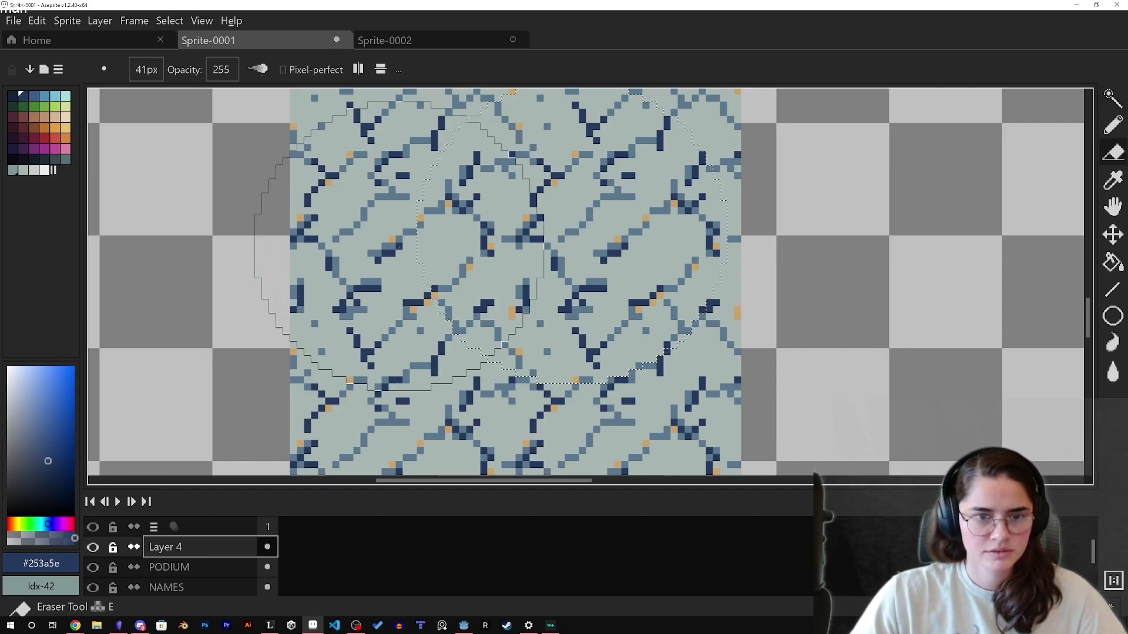
pyautogui.moveTo(378, 277)
pyautogui.mouseDown()
pyautogui.moveTo(453, 290)
pyautogui.moveTo(453, 403)
pyautogui.mouseUp()
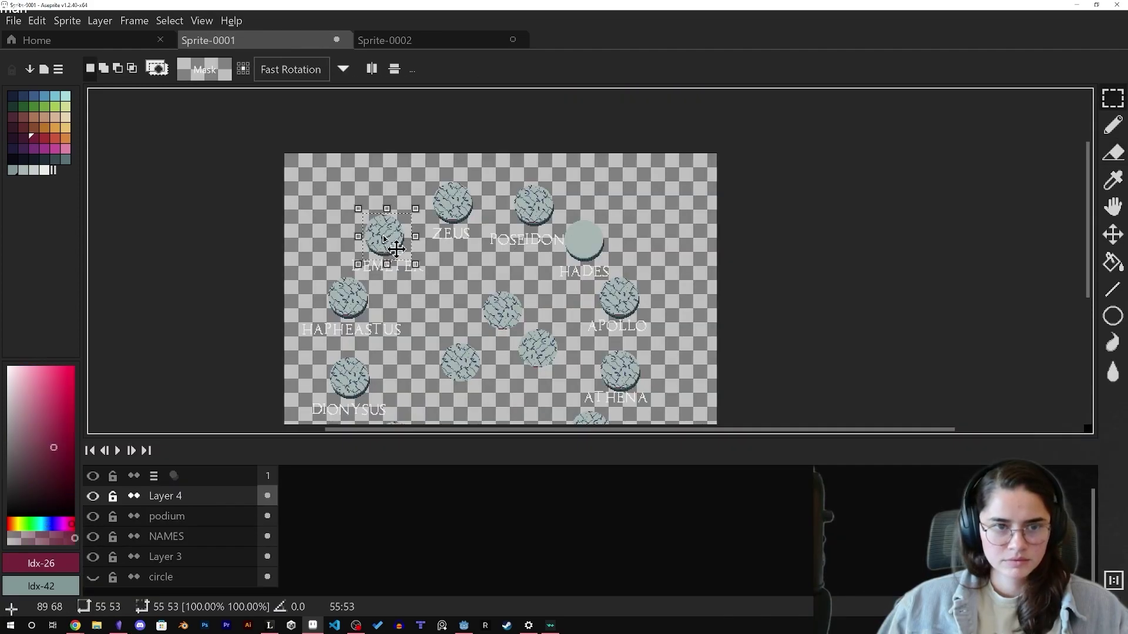
# - Move the selected round crack texture from the Demeter podium onto the plain Hades podium
pyautogui.moveTo(395, 248); pyautogui.dragTo(593, 252)
pyautogui.scroll(5, 593, 253)
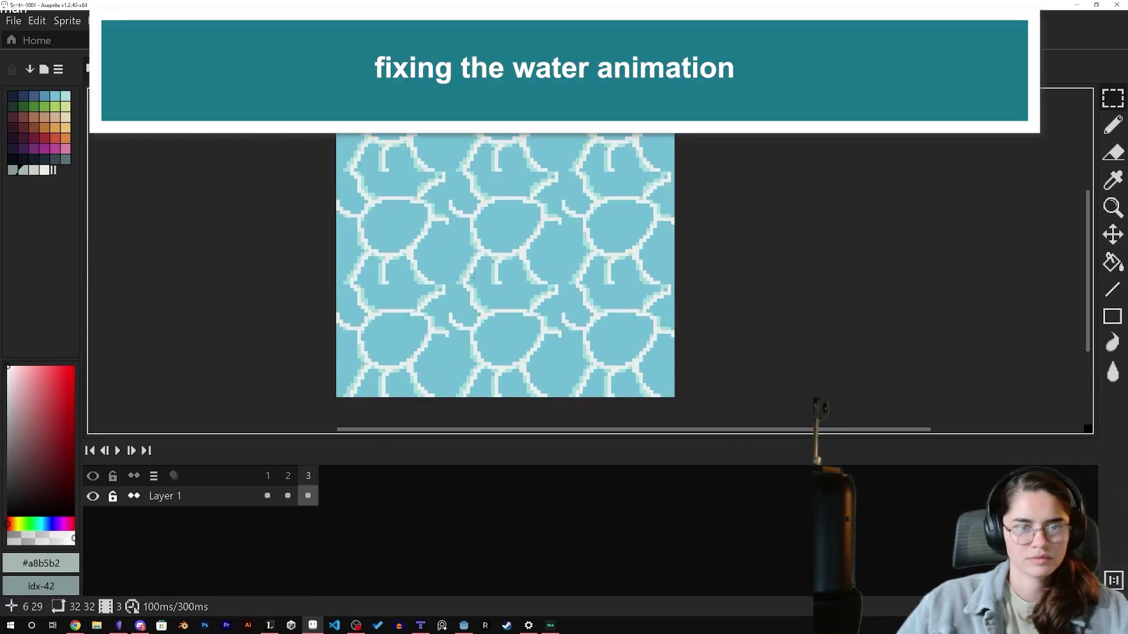
# - On frame 2 of the water animation, paint out the stray white spur with #73bed3 and tidy the ripple outlines
pyautogui.scroll(1, 505, 346)
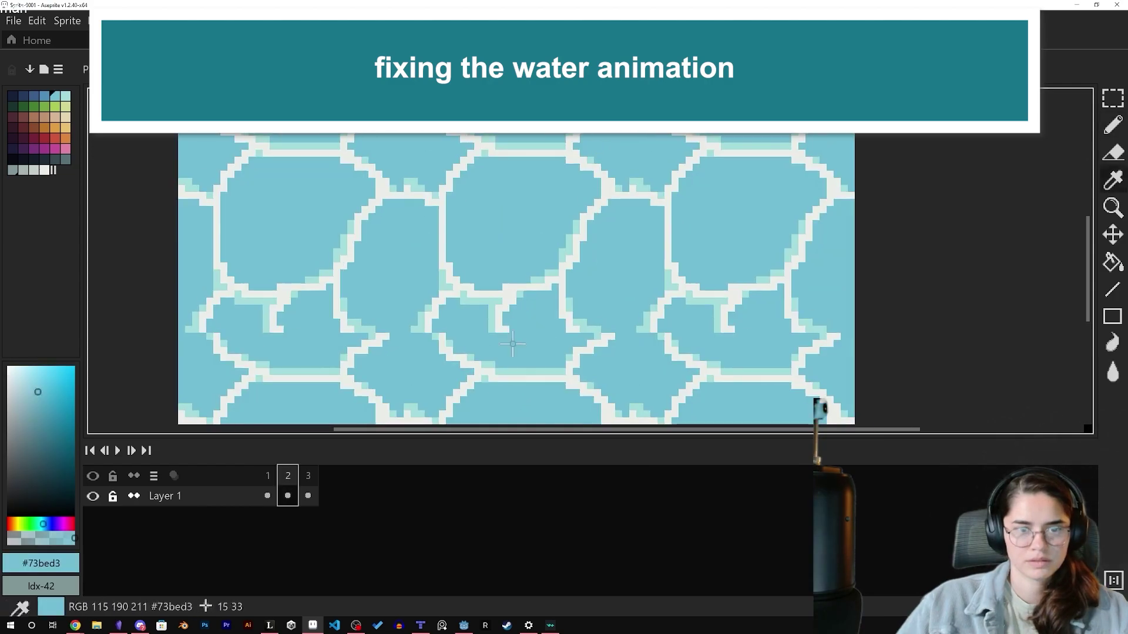
pyautogui.moveTo(505, 330); pyautogui.dragTo(503, 308)
pyautogui.moveTo(513, 344); pyautogui.dragTo(425, 422, button='middle')
pyautogui.moveTo(393, 235); pyautogui.dragTo(508, 309, button='middle')
pyautogui.moveTo(664, 340); pyautogui.dragTo(367, 299, button='middle')
pyautogui.moveTo(375, 291); pyautogui.dragTo(367, 299)
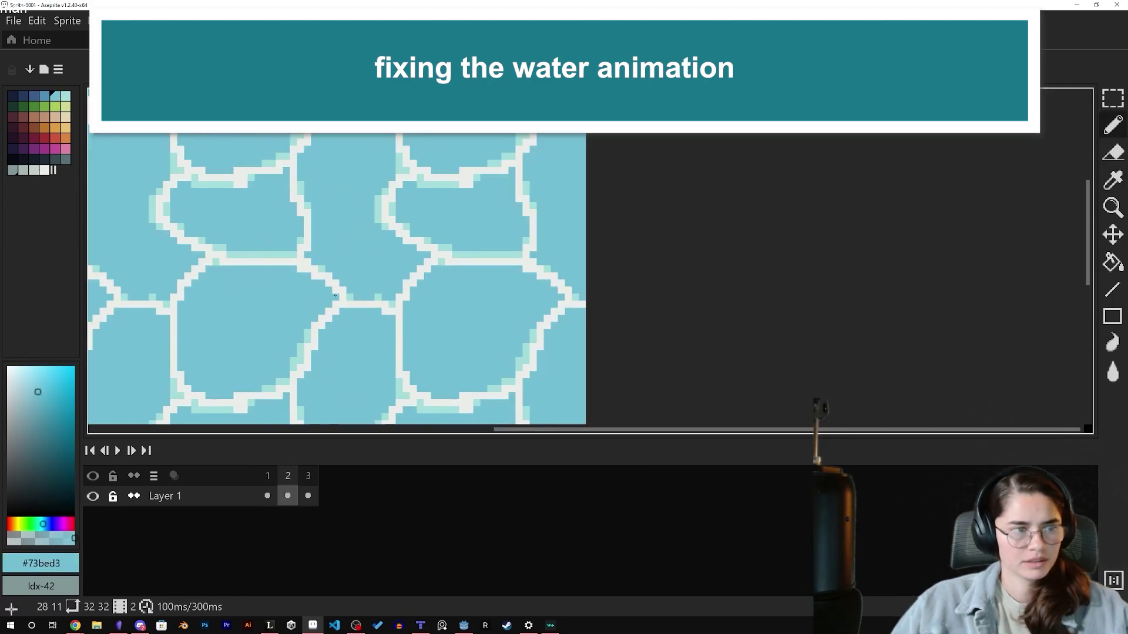
# - On frame 3 of the water animation, join the short hanging ripple line to the neighbouring outline and sample the #a4dddb highlight colour
pyautogui.scroll(-2, 336, 295)
pyautogui.moveTo(320, 282); pyautogui.dragTo(385, 234, button='middle')
pyautogui.press('Right')
pyautogui.scroll(4, 385, 234)
pyautogui.moveTo(497, 262); pyautogui.dragTo(430, 275)
pyautogui.moveTo(405, 376); pyautogui.dragTo(460, 156, button='middle')
pyautogui.scroll(-2, 505, 276)
pyautogui.keyDown('alt'); pyautogui.click(530, 270); pyautogui.keyUp('alt')
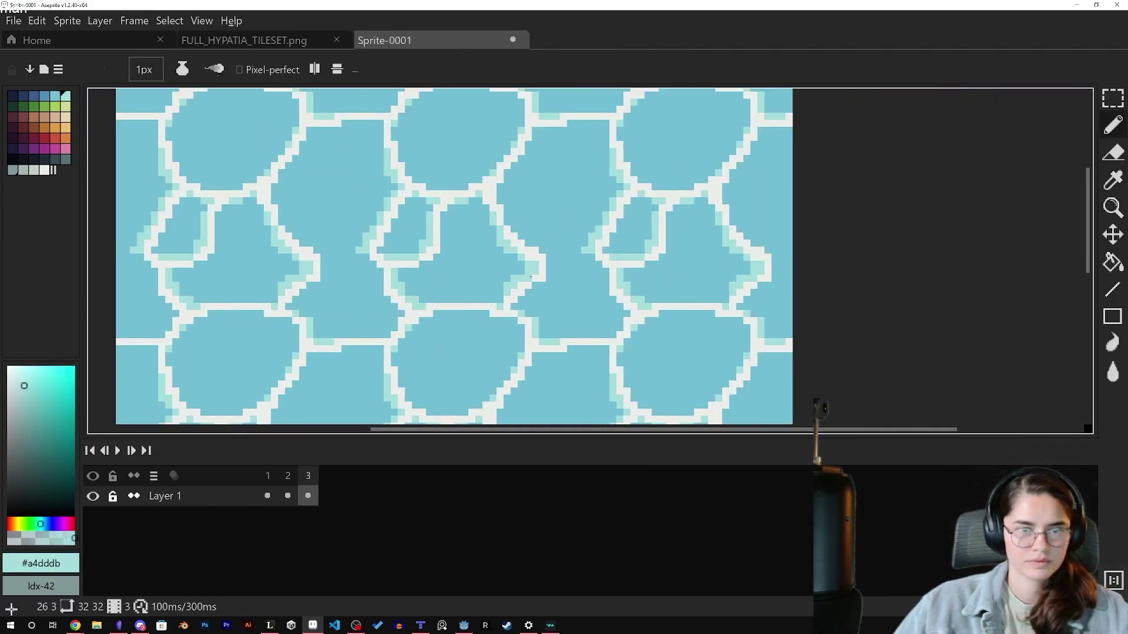
pyautogui.scroll(-3, 531, 277)
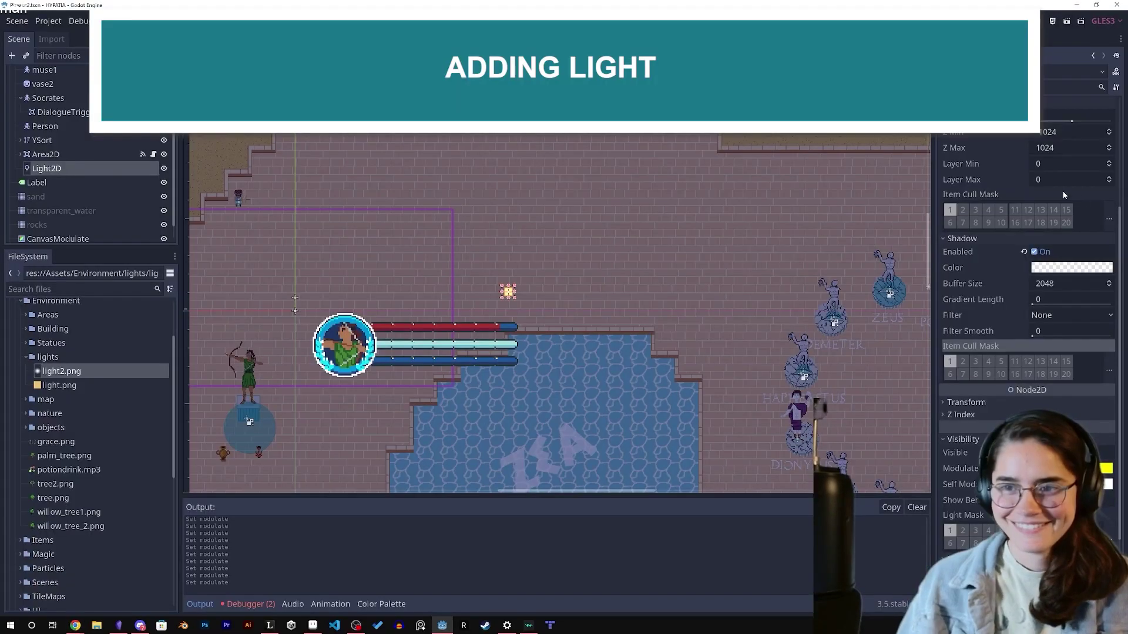
# - Replace the Light2D node's texture with light2.png in the Pireaus2 scene and slightly lower its energy
pyautogui.scroll(3, 1063, 195)
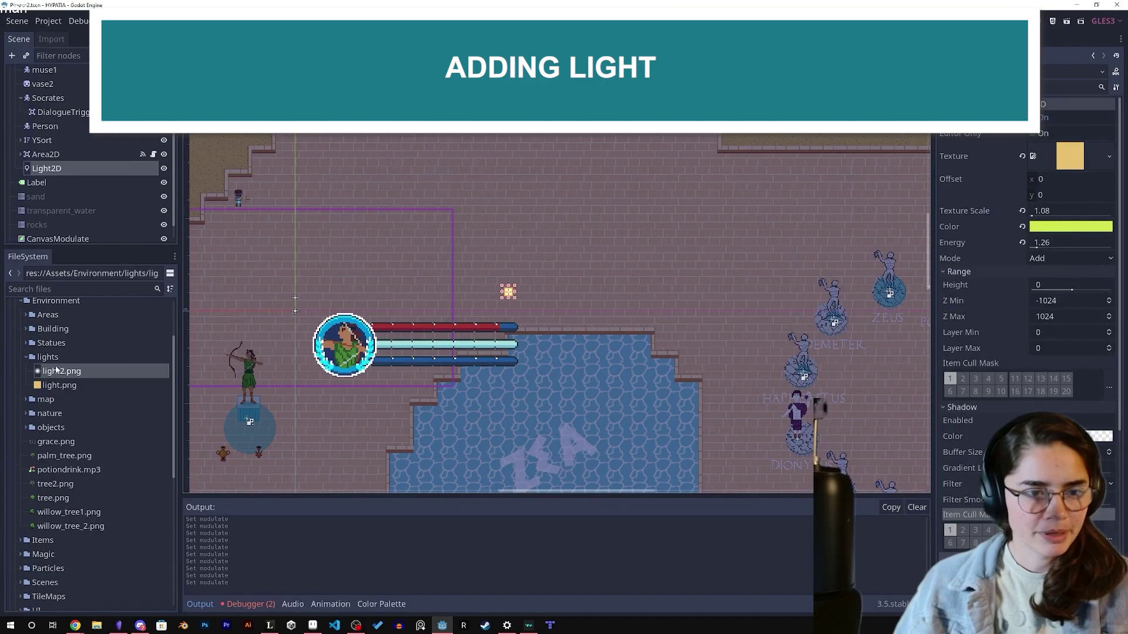
pyautogui.moveTo(57, 371); pyautogui.dragTo(1070, 156)
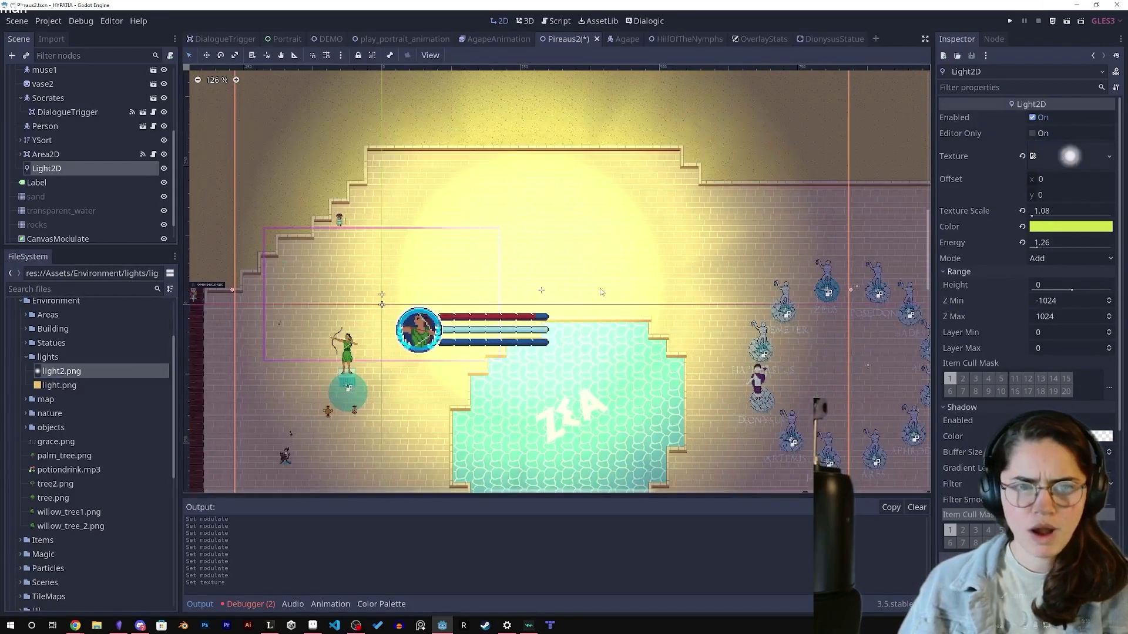
pyautogui.scroll(-3, 600, 292)
pyautogui.scroll(7, 600, 296)
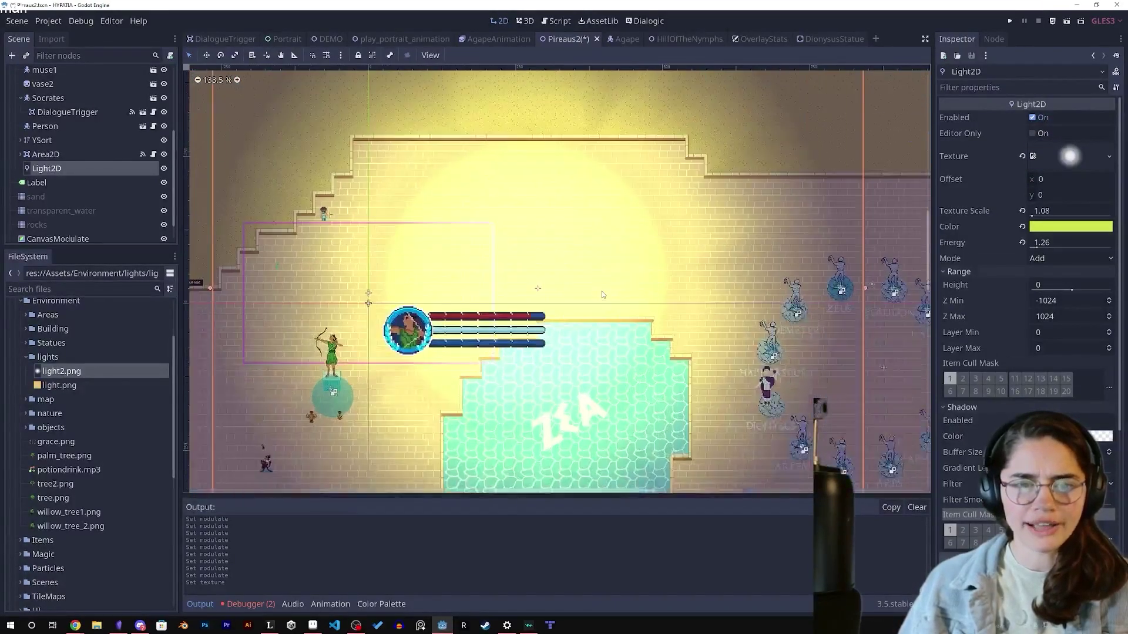
pyautogui.scroll(-8, 584, 285)
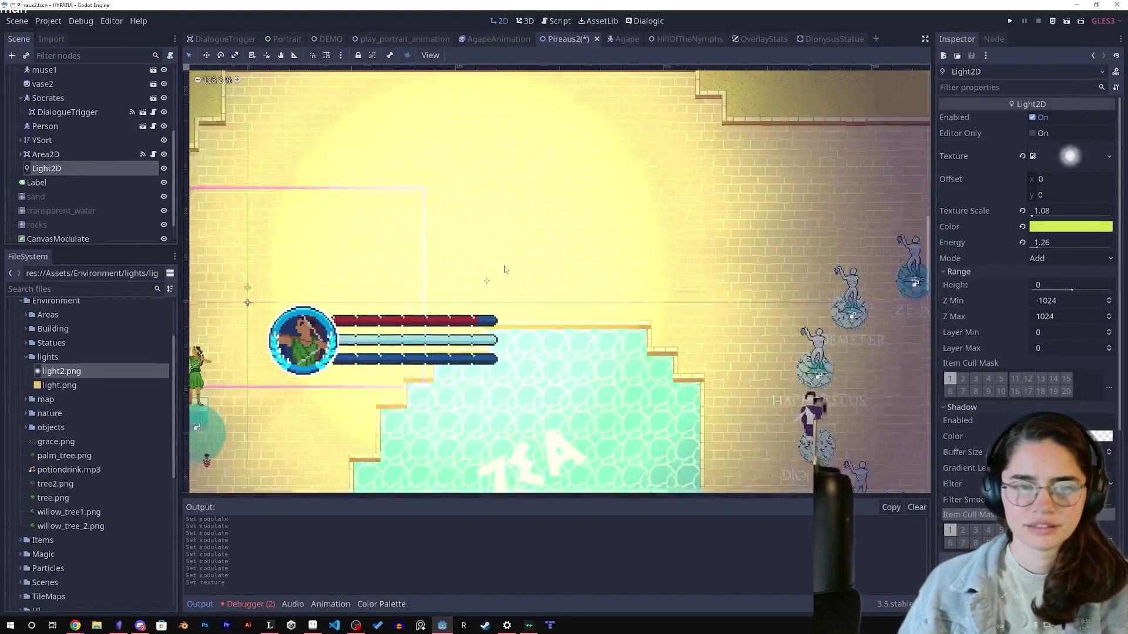
pyautogui.moveTo(1037, 247); pyautogui.dragTo(1034, 248)
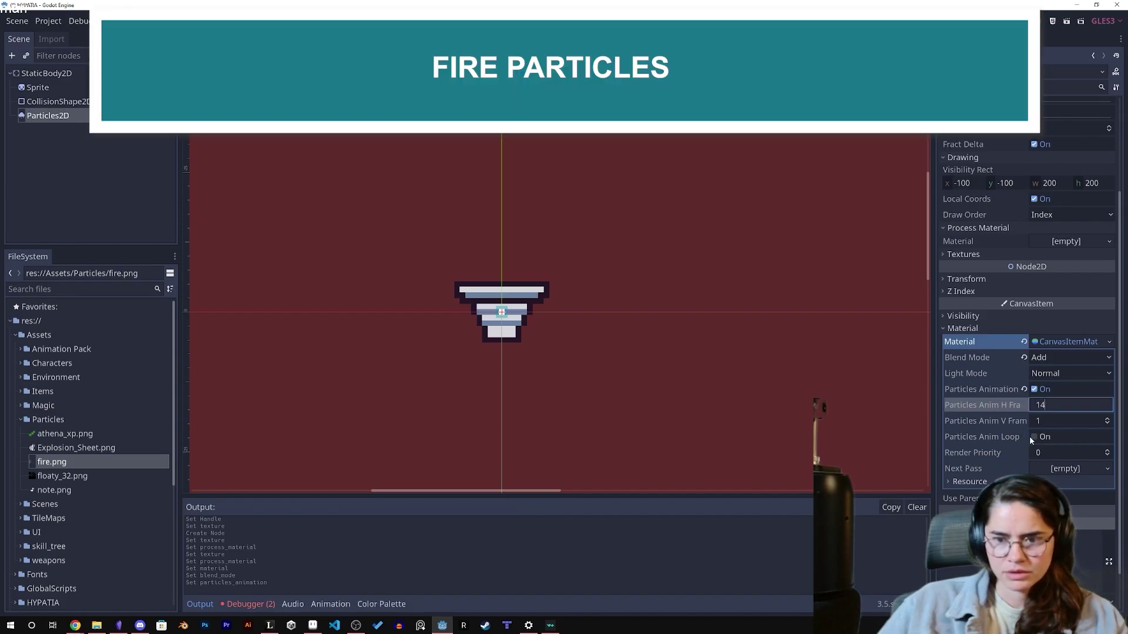
# - Turn on looping for the 14-frame particle animation of the Particles2D node, and assign fire.png as its texture
pyautogui.click(1030, 436)
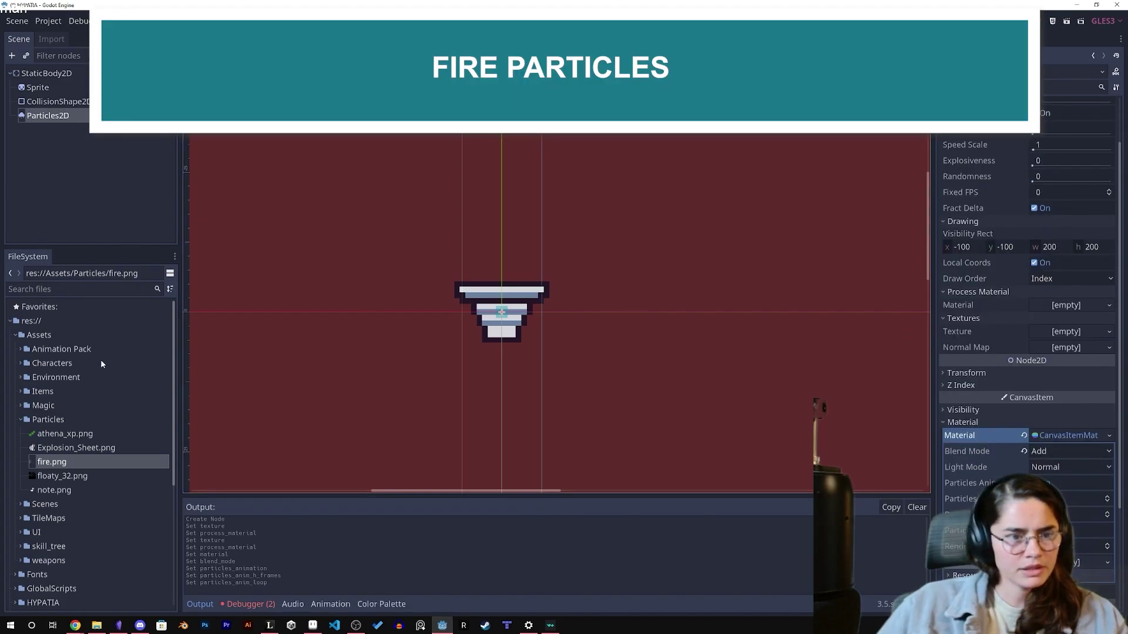
pyautogui.moveTo(57, 461); pyautogui.dragTo(1060, 331)
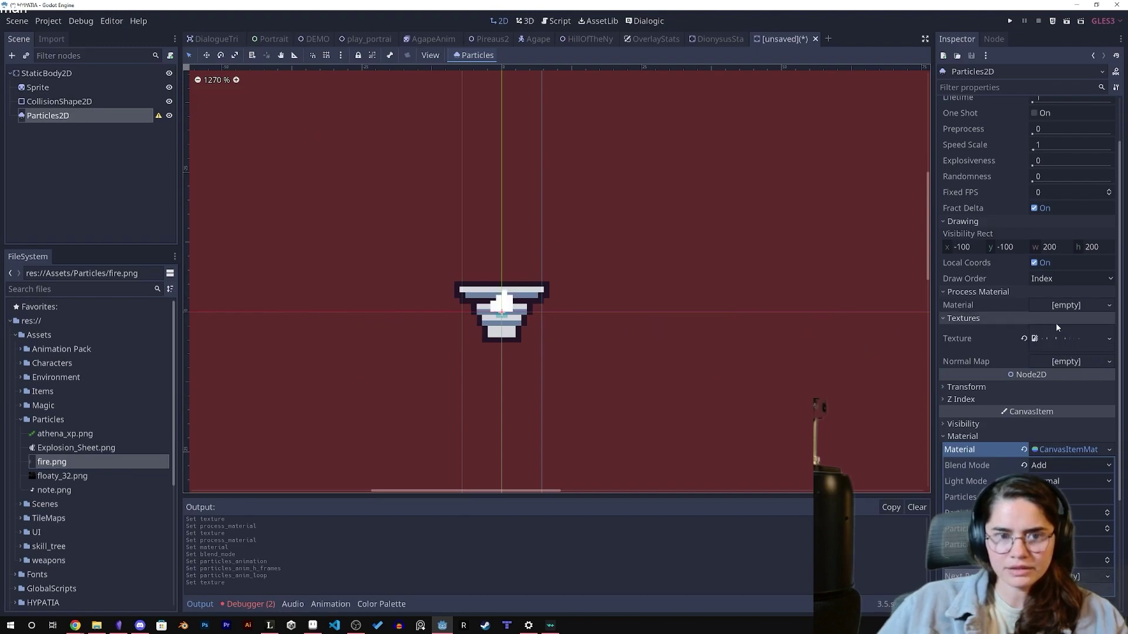
# - Give the Particles2D node a new ParticlesMaterial as its process material
pyautogui.scroll(-1, 750, 321)
pyautogui.click(1066, 304)
pyautogui.click(1057, 321)
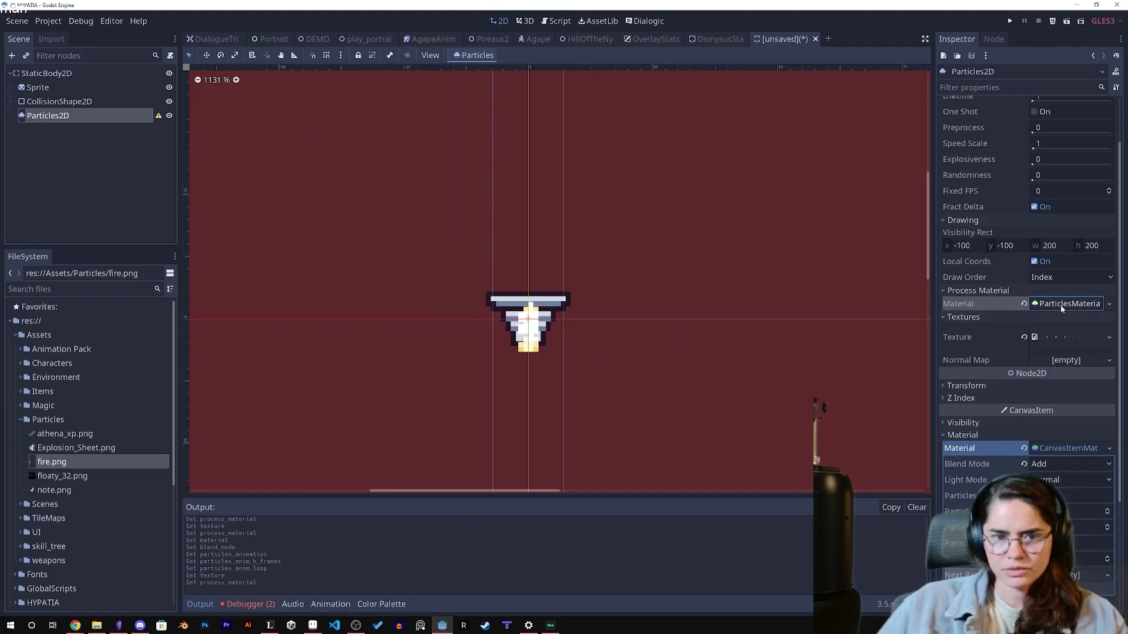
# - Set the particle material's vertical gravity to -20 and its emission shape to Sphere
pyautogui.scroll(-1, 568, 327)
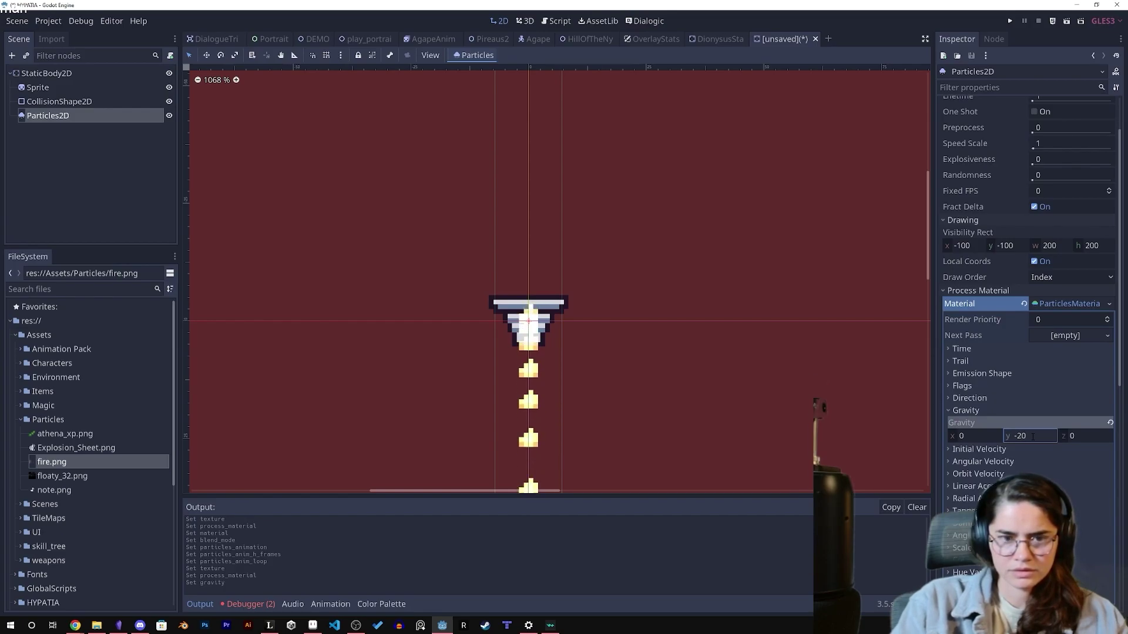
pyautogui.press('Return')
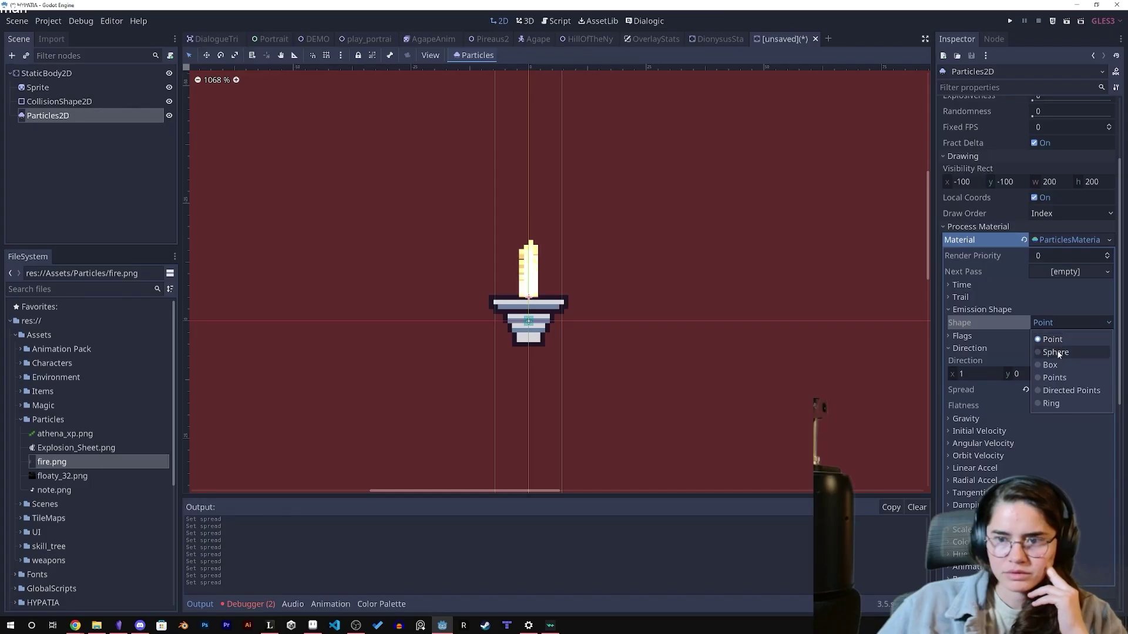
pyautogui.click(1045, 352)
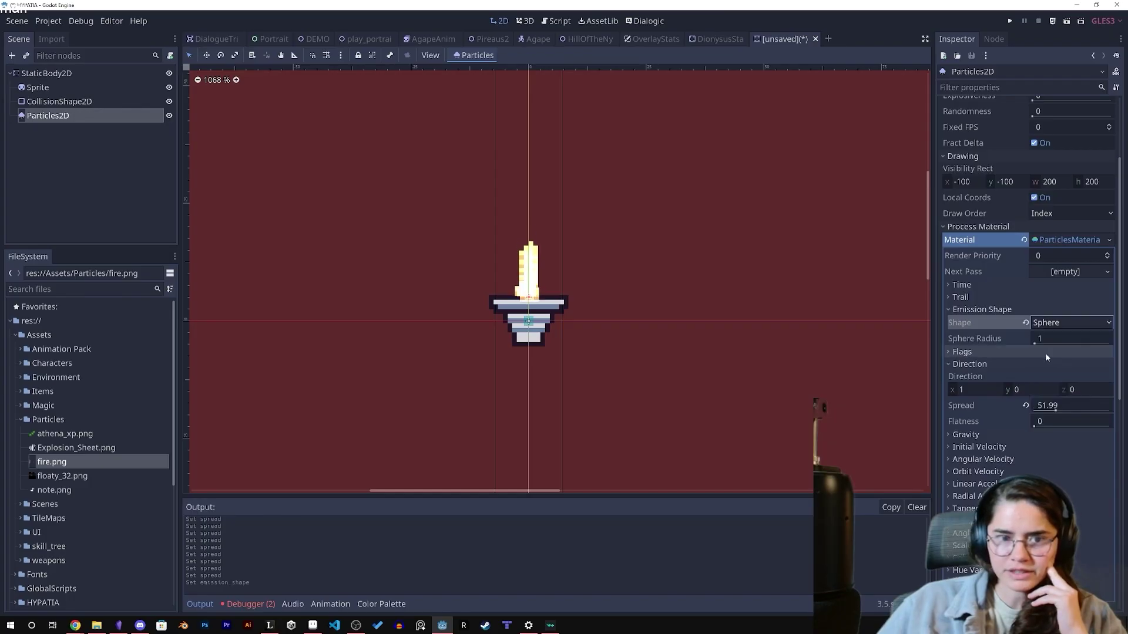
pyautogui.click(1050, 323)
pyautogui.click(1014, 328)
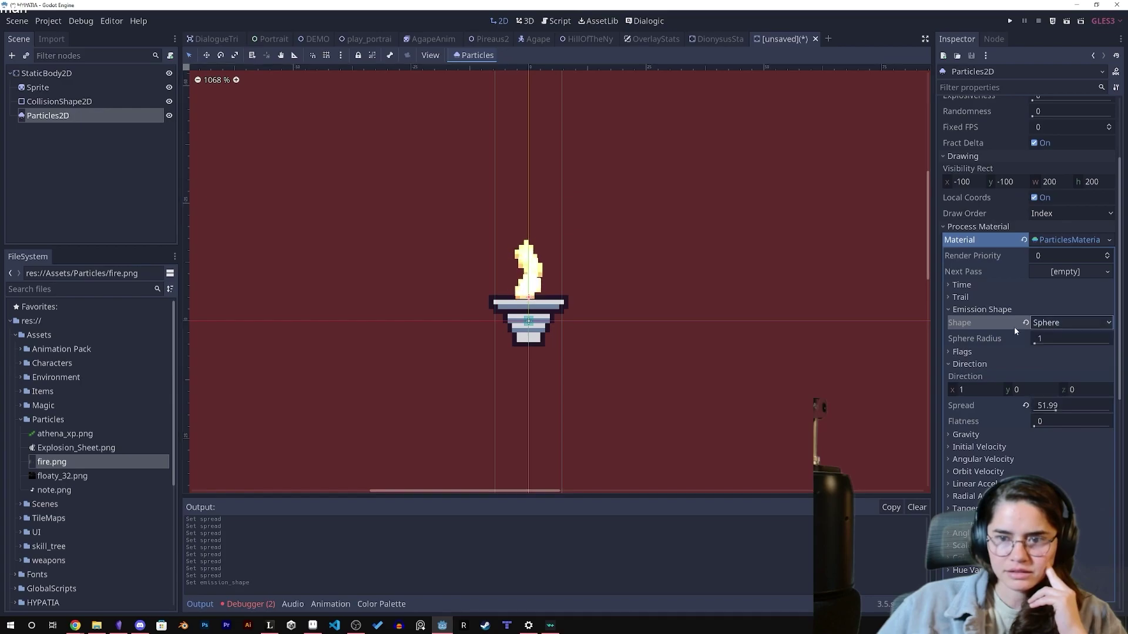
pyautogui.moveTo(1035, 345); pyautogui.dragTo(1027, 347)
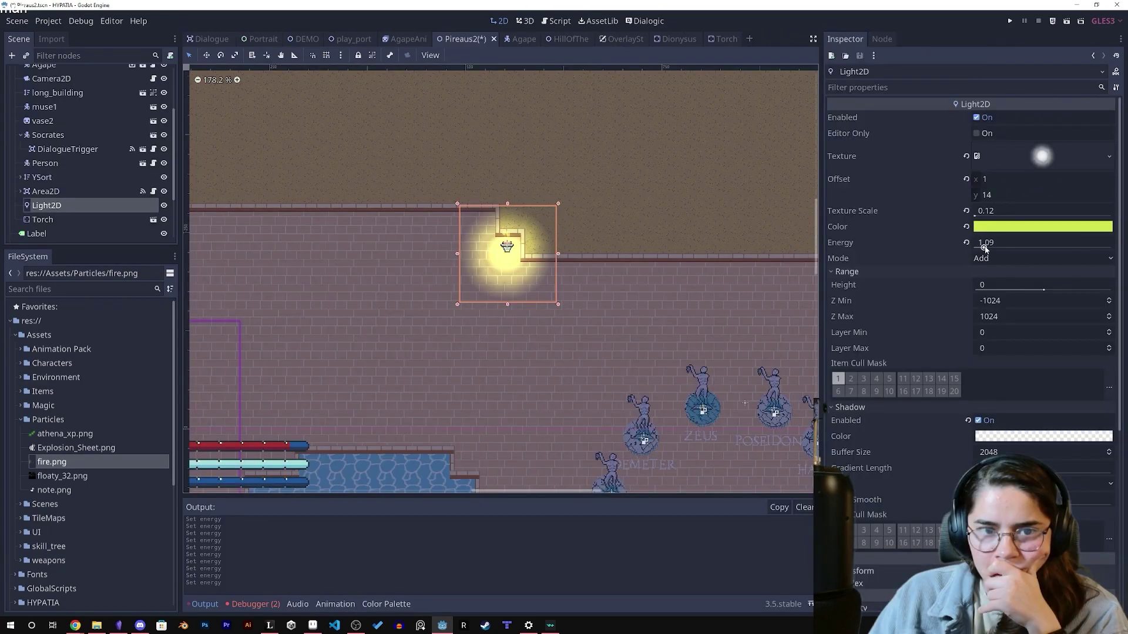
# - Lower the torch's Light2D energy to 0.43 and set its texture scale to 0.28
pyautogui.moveTo(984, 247); pyautogui.dragTo(979, 247)
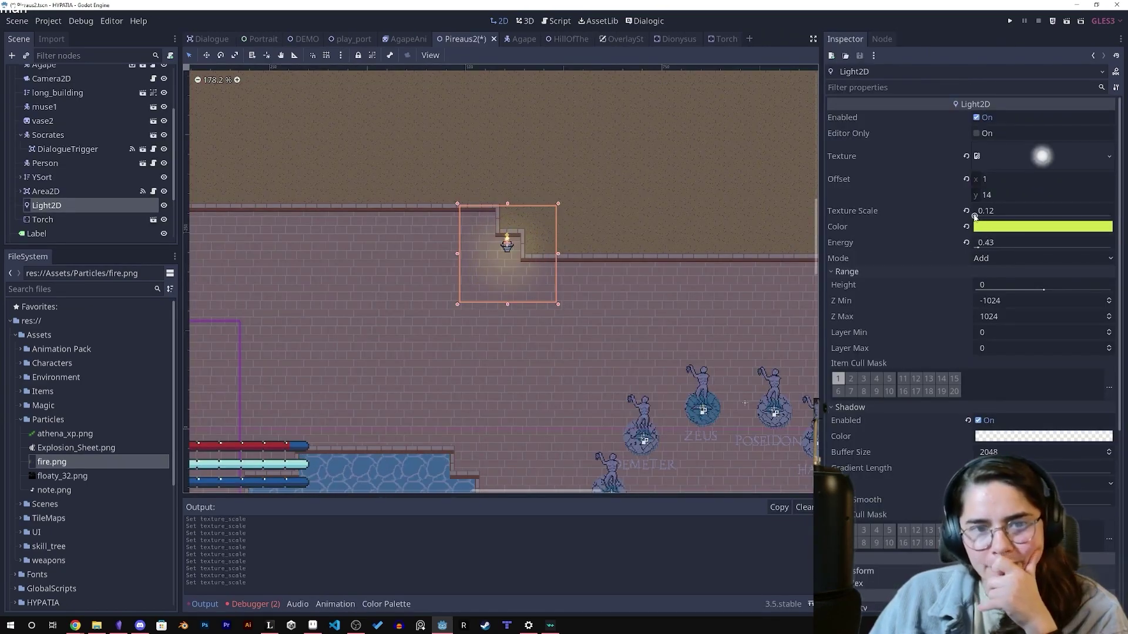
pyautogui.moveTo(974, 216); pyautogui.dragTo(975, 217)
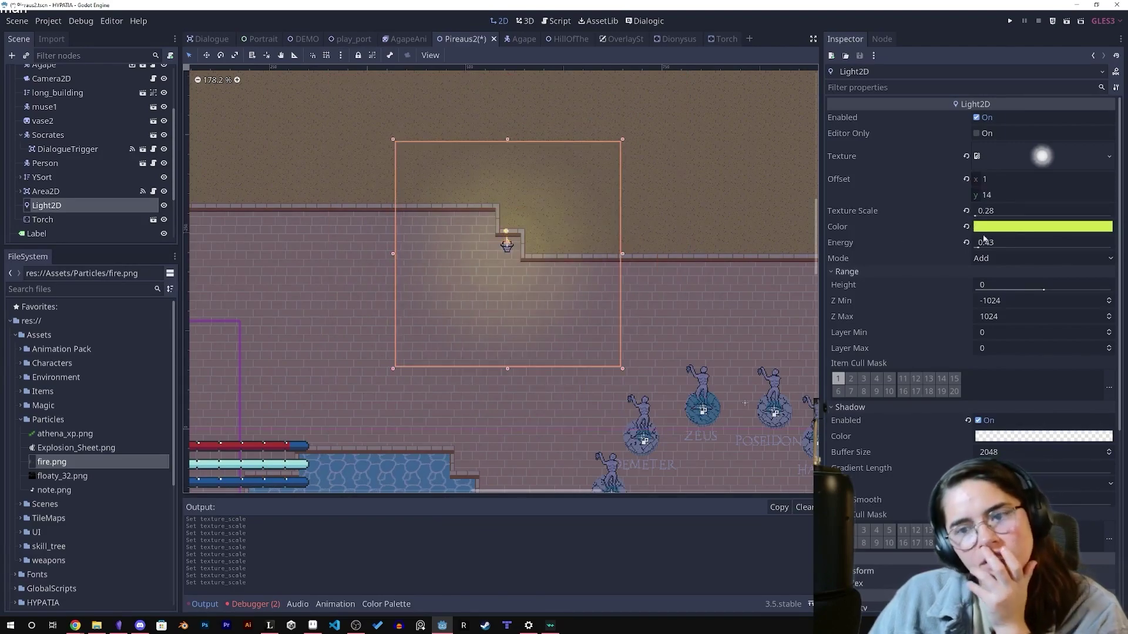
pyautogui.scroll(-4, 512, 305)
pyautogui.moveTo(508, 309); pyautogui.dragTo(565, 289, button='middle')
pyautogui.scroll(8, 593, 289)
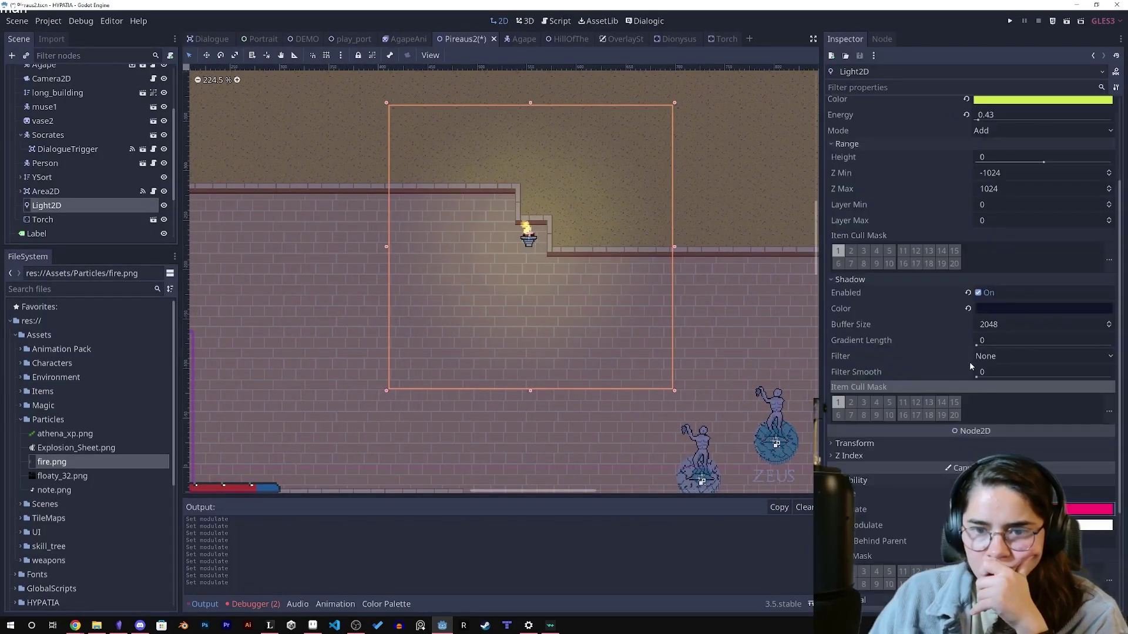
# - Change the torch's Light2D colour to a warm orange, about #da8212
pyautogui.scroll(2, 970, 366)
pyautogui.click(1004, 226)
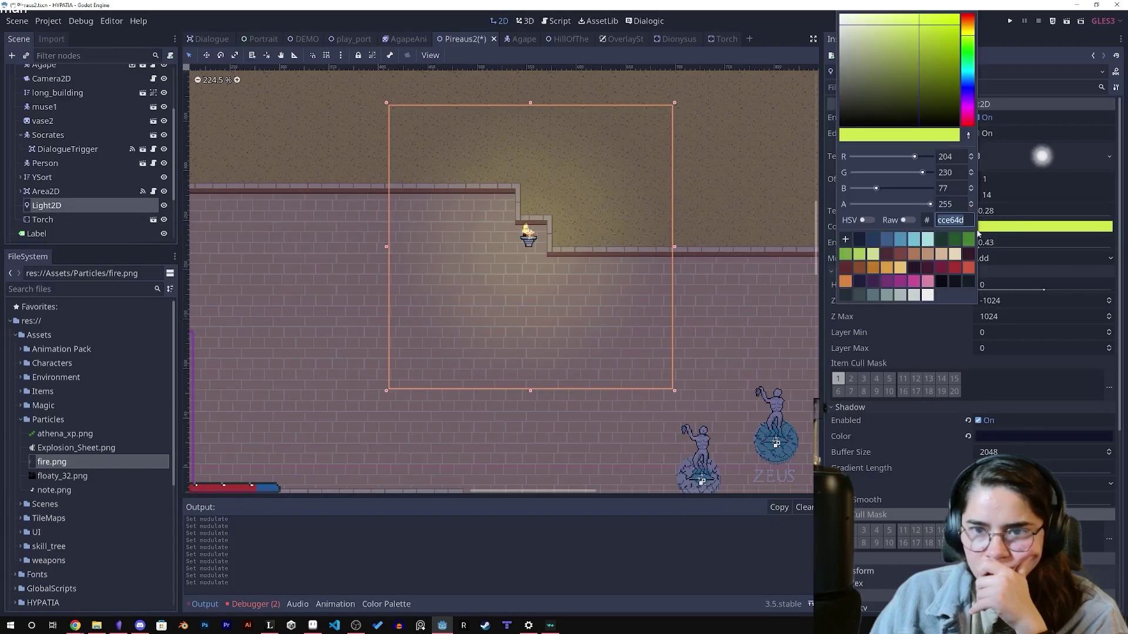
pyautogui.moveTo(969, 25); pyautogui.dragTo(968, 24)
pyautogui.moveTo(913, 49); pyautogui.dragTo(938, 40)
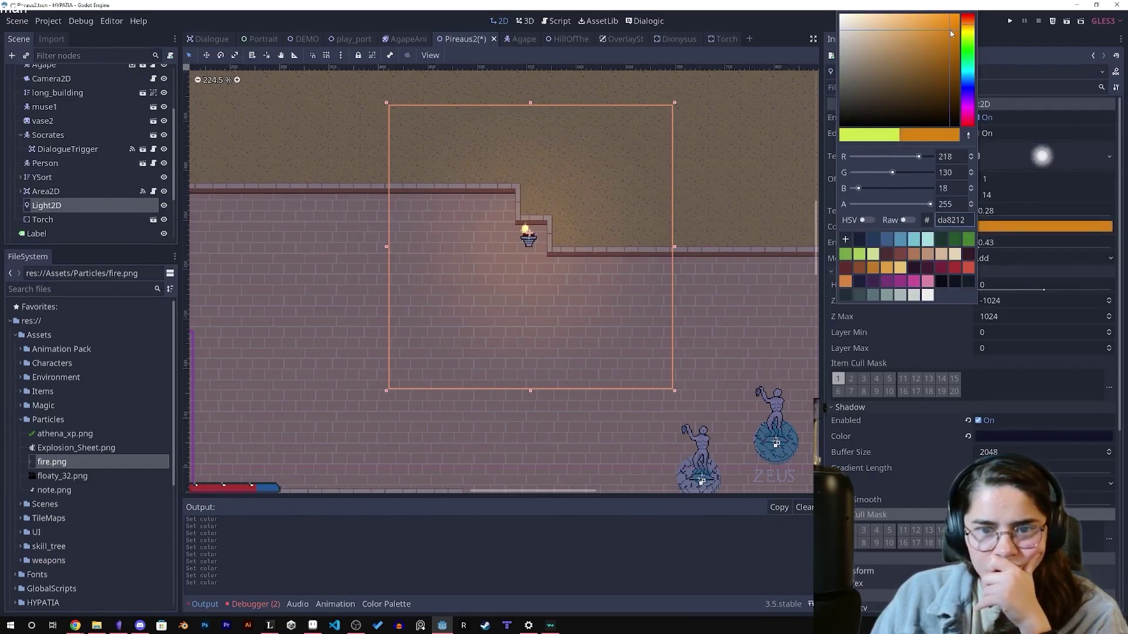
pyautogui.click(547, 395)
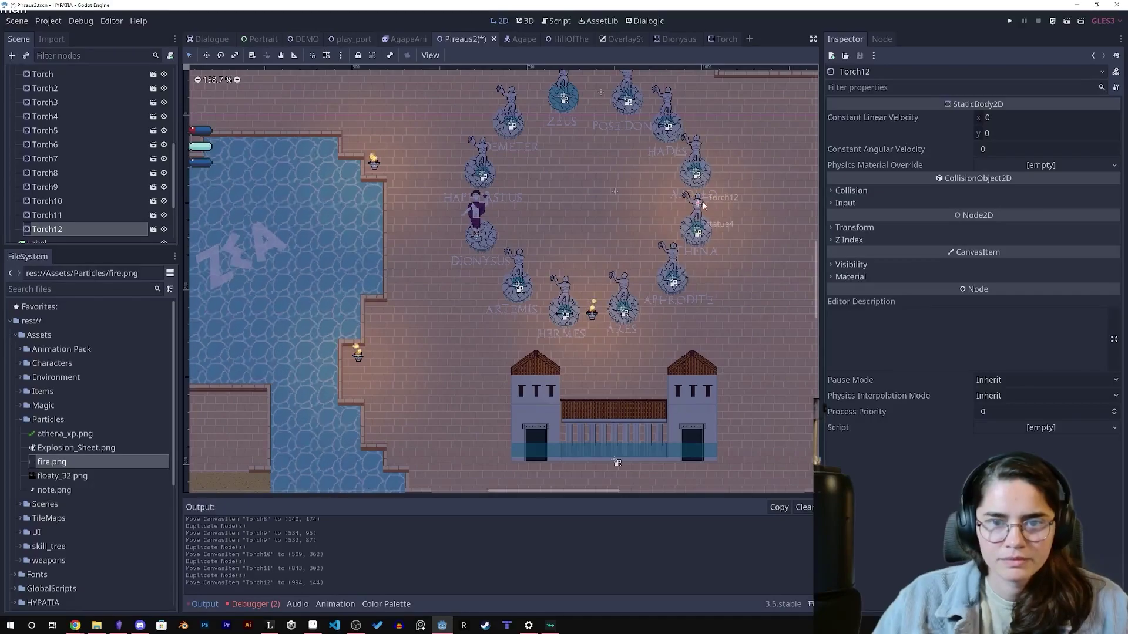
# - Duplicate the torch and place the copies around the harbour map, including one at the edge of the sandy area
pyautogui.rightClick(47, 229)
pyautogui.click(473, 199)
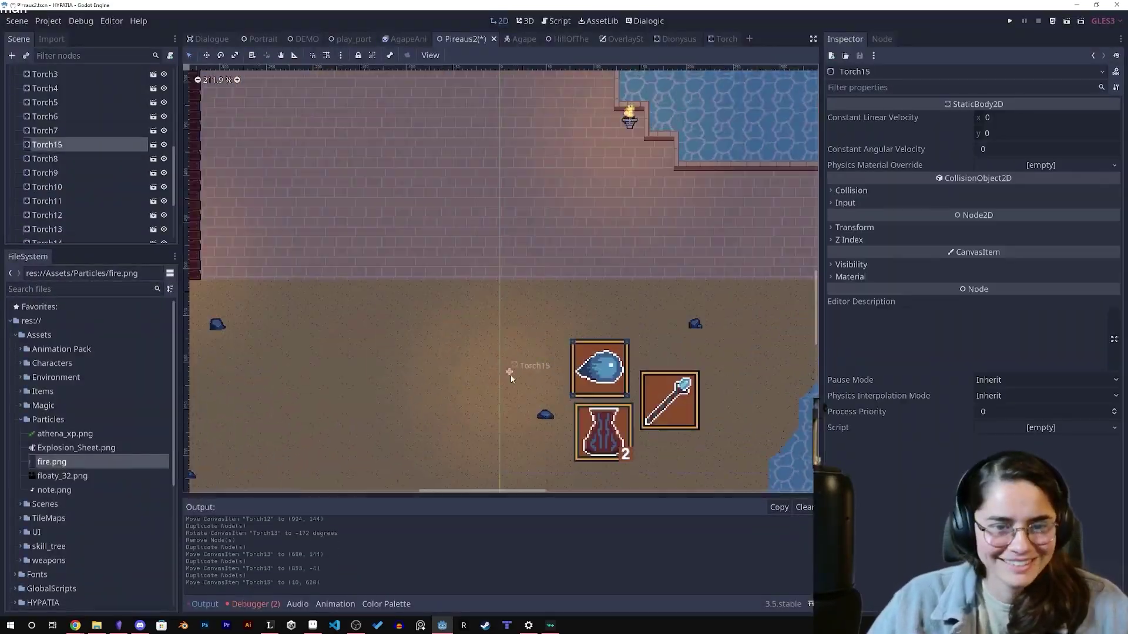
pyautogui.click(15, 101)
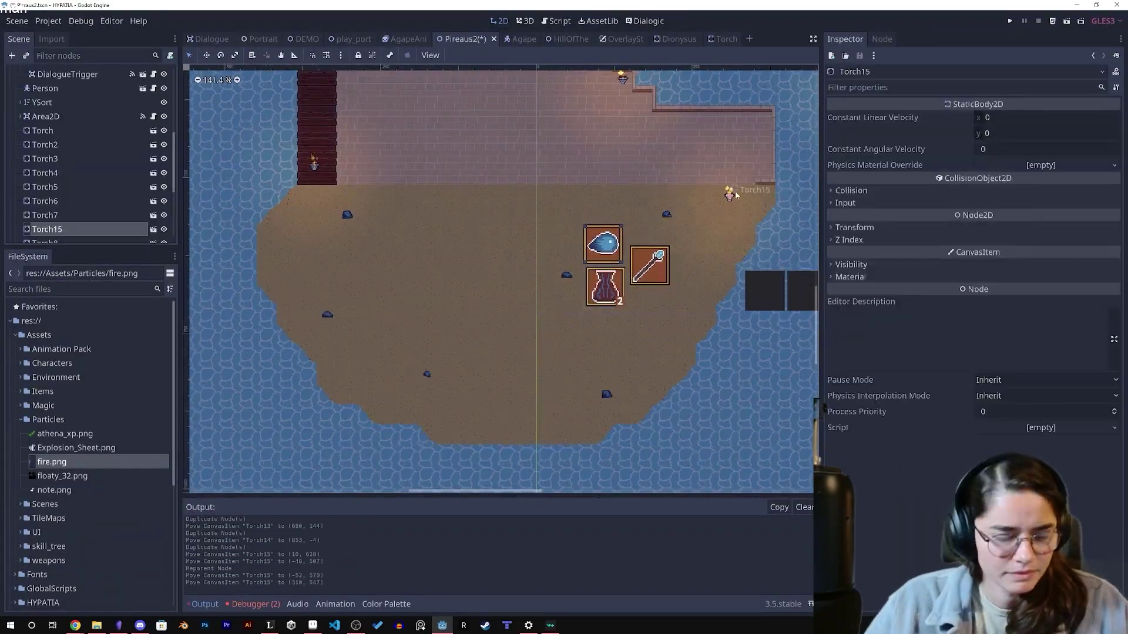
# - Run the game and walk the character around the harbour to examine the torches' fire particles and lighting
pyautogui.press('F5')
pyautogui.press('s')
pyautogui.press('d')
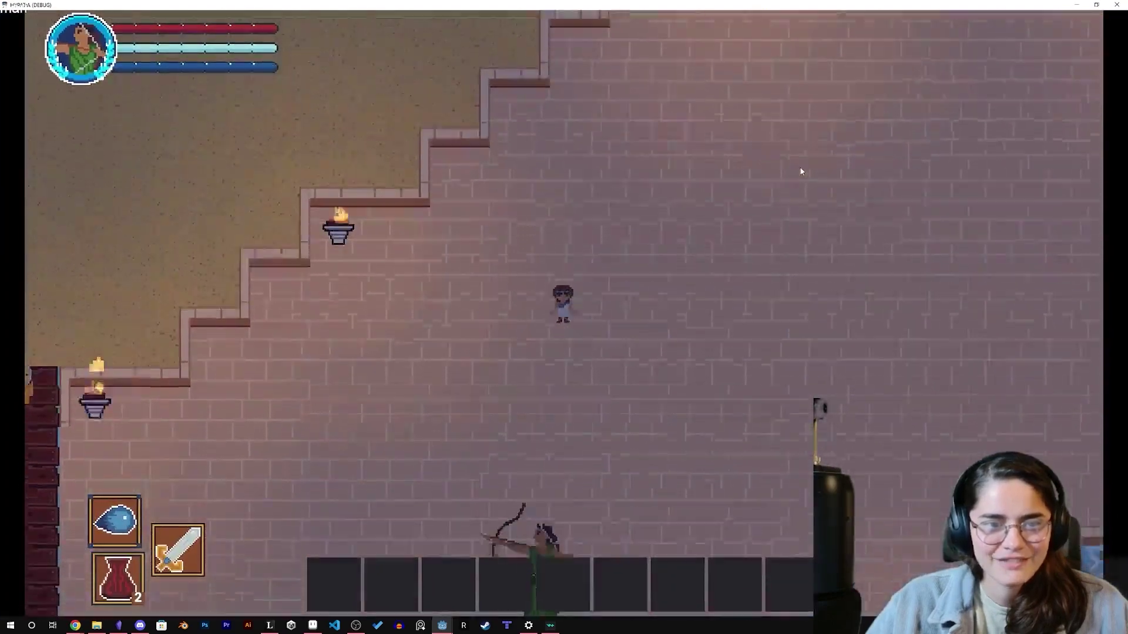
pyautogui.press('a')
pyautogui.press('space')
pyautogui.press('Down')
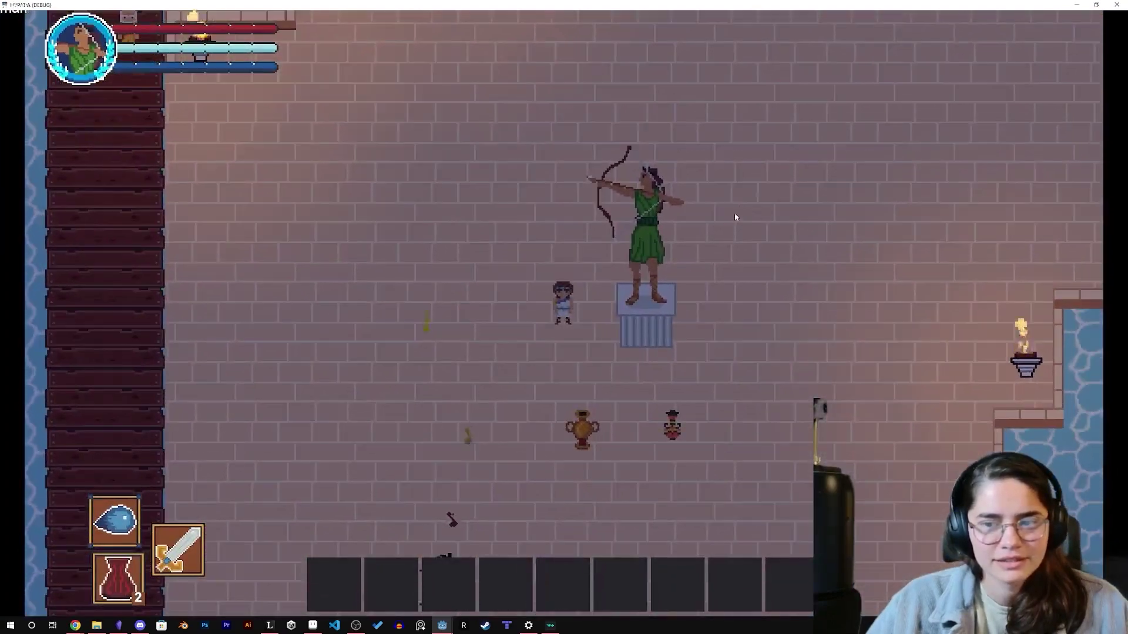
pyautogui.press('d')
pyautogui.press('w')
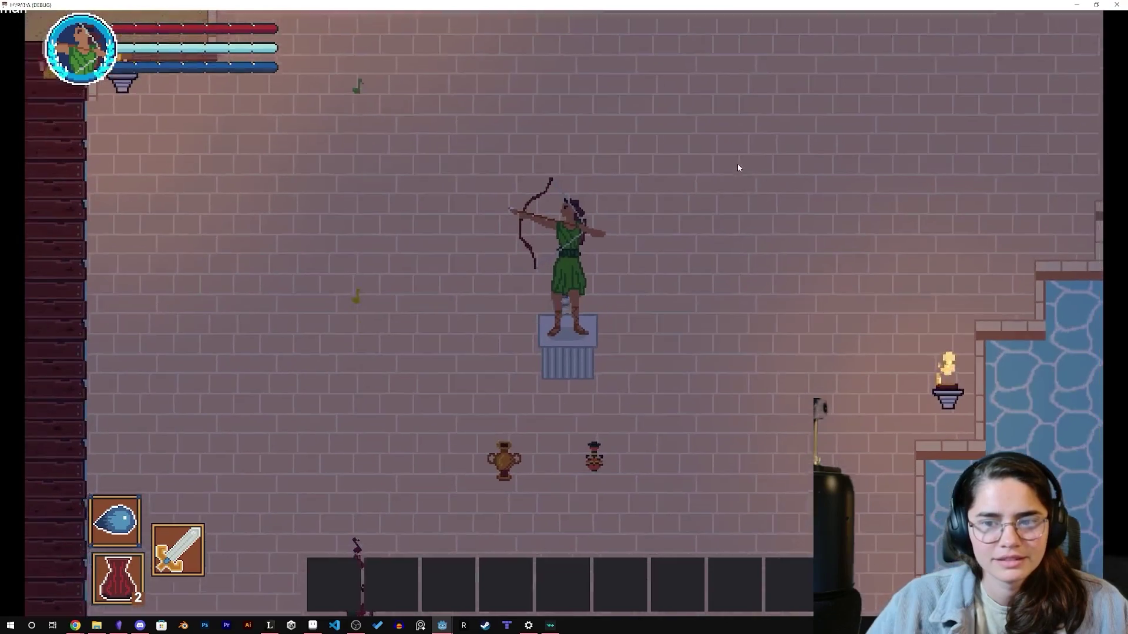
pyautogui.press('Up')
pyautogui.press('Right')
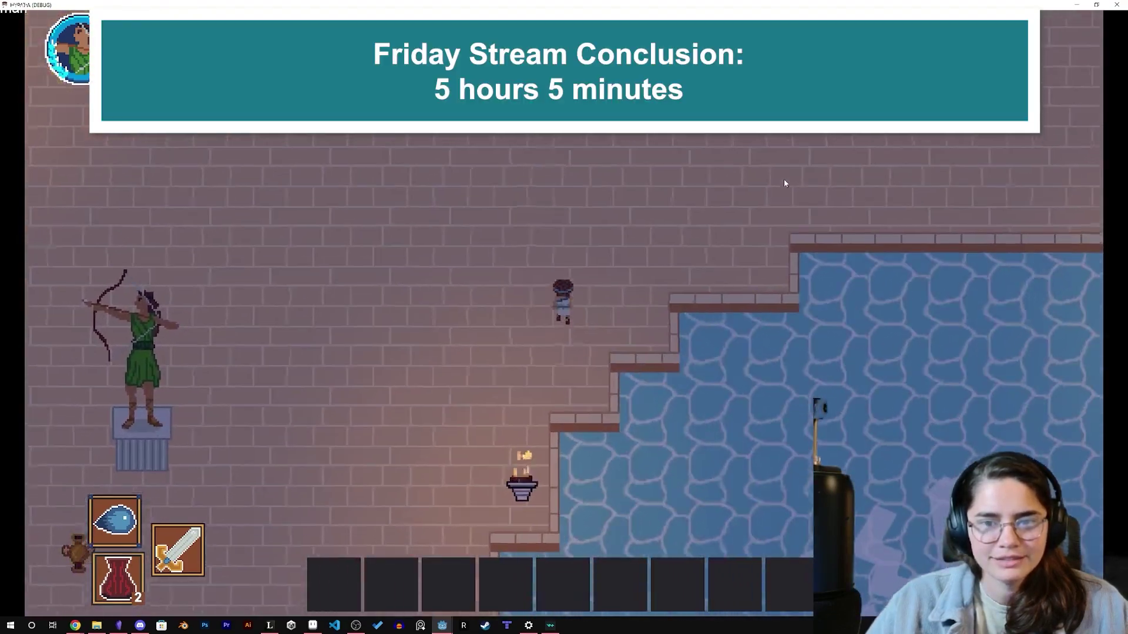
pyautogui.press('Right')
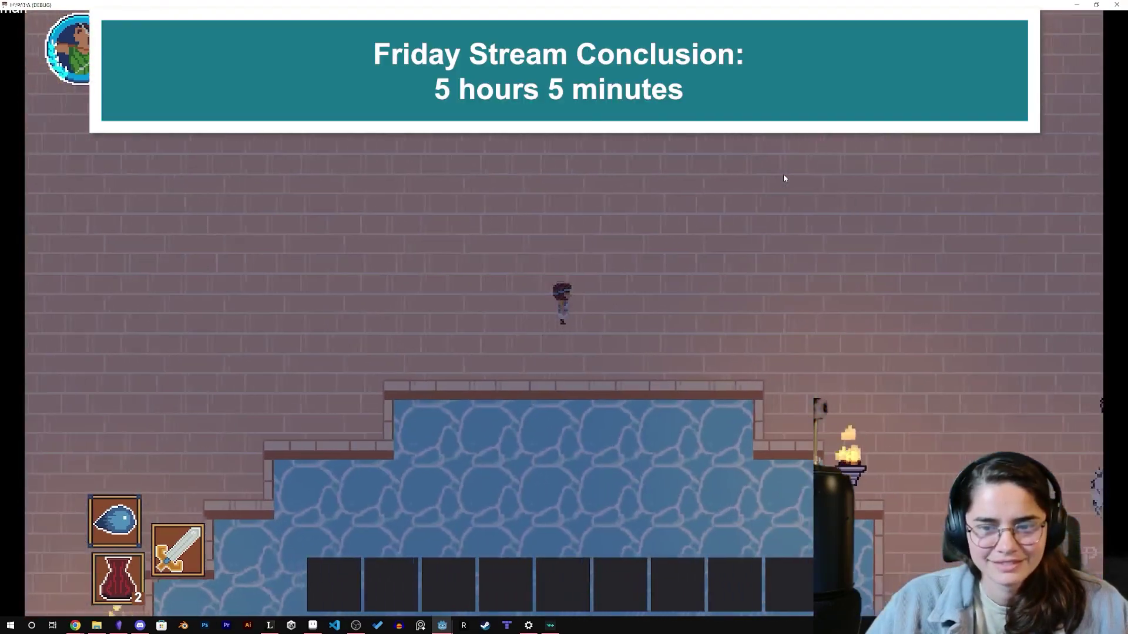